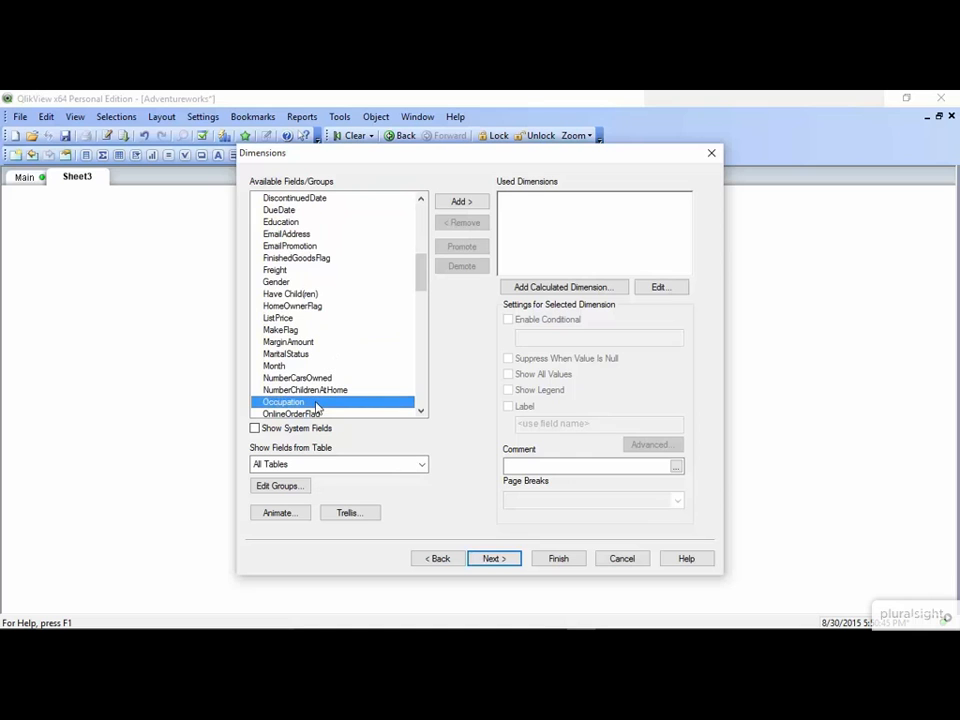
- Build a bar chart with Occupation as the dimension and Sum(SalesAmount) as the expression
left_click(466, 202)
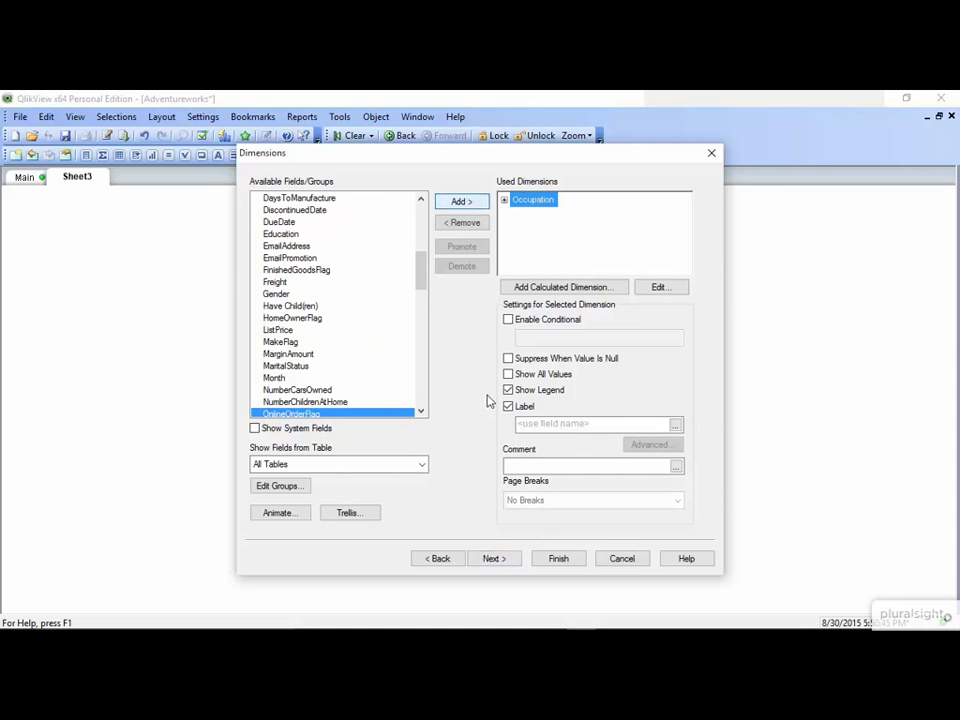
left_click(507, 561)
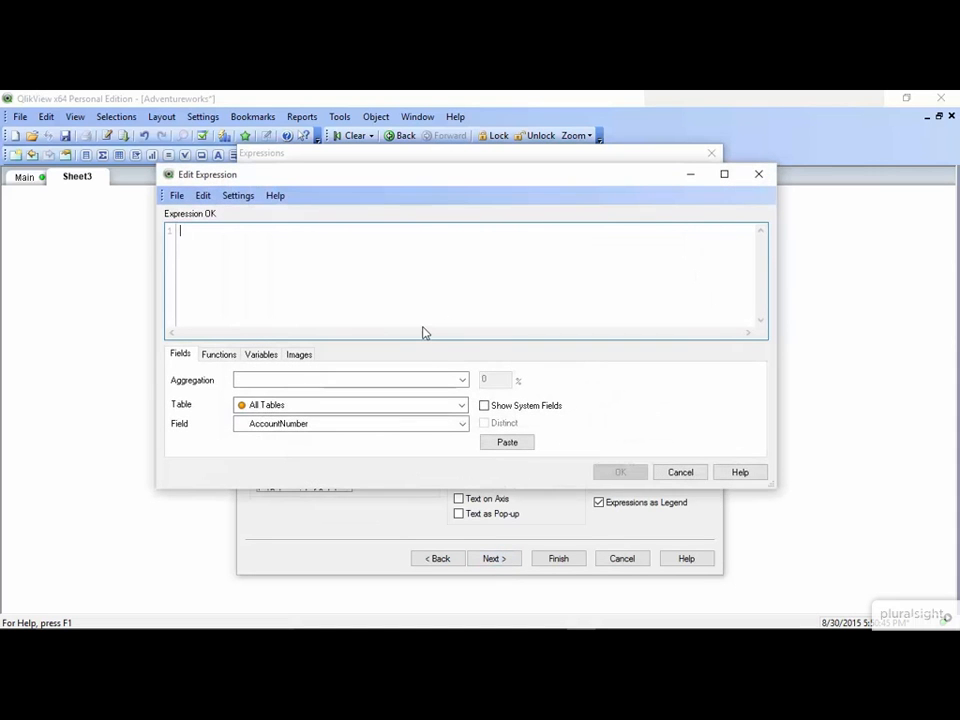
type("Sum(Sales")
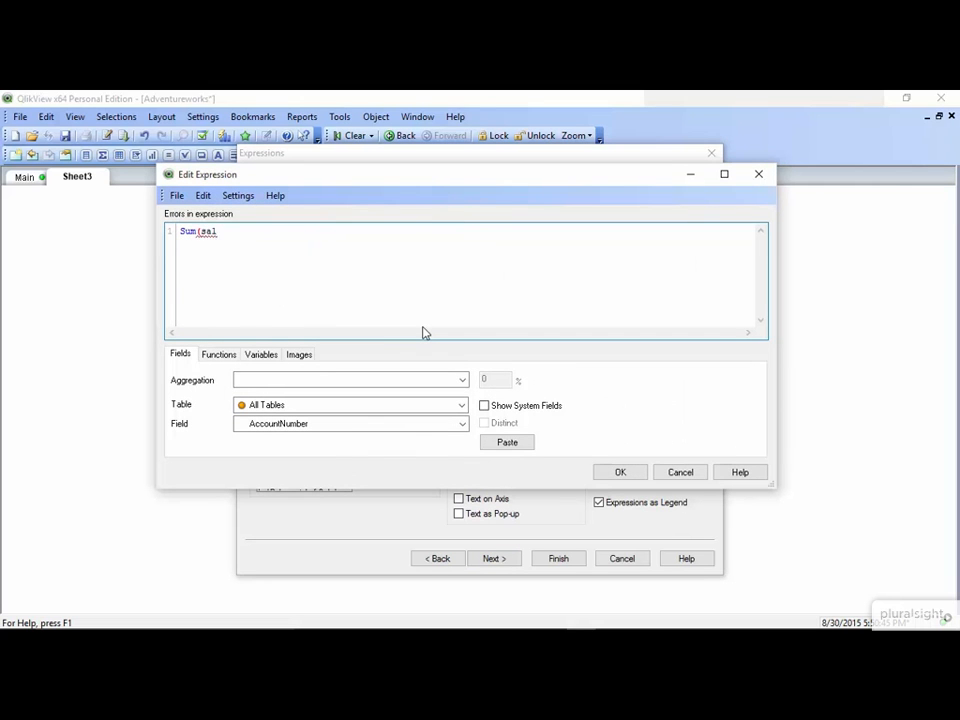
key("Return")
type(")")
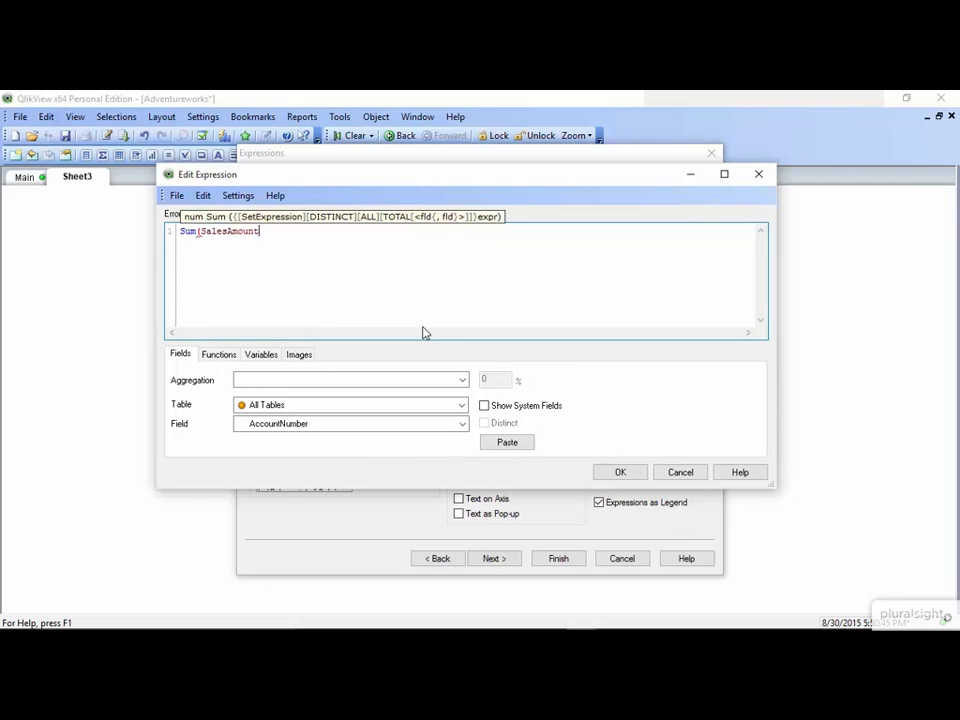
left_click(620, 473)
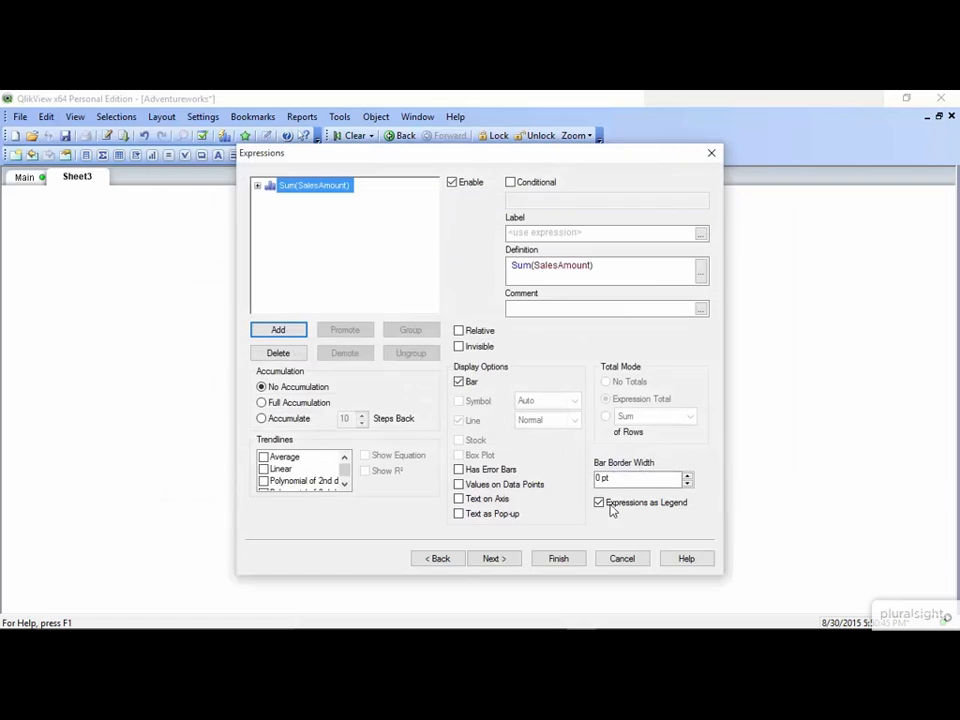
left_click(570, 561)
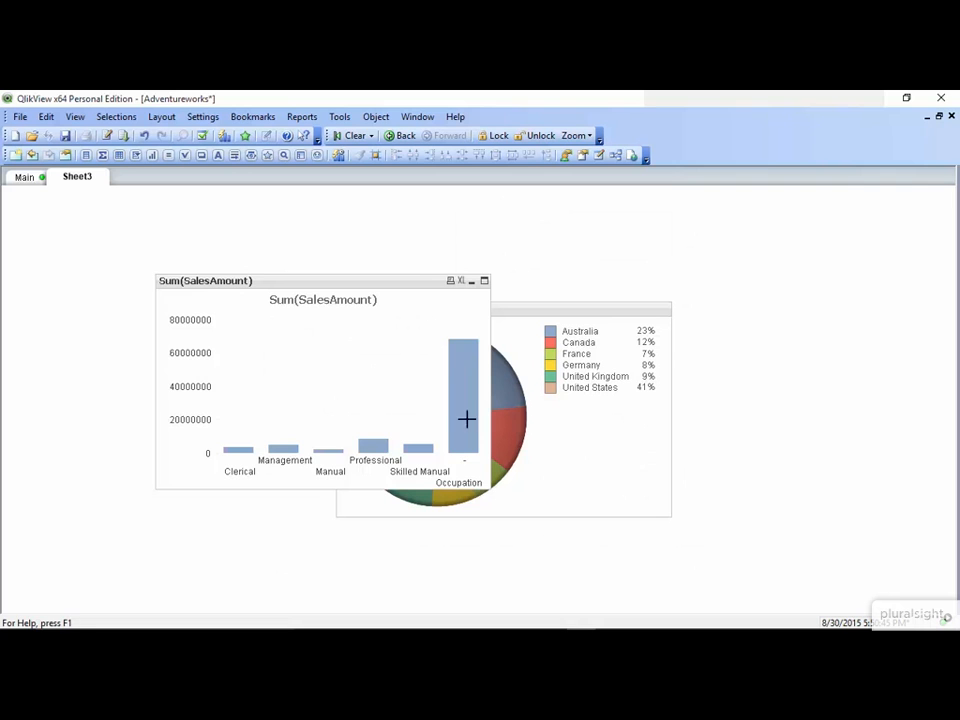
- Move the occupation chart up-left, clear of the pie chart, and open its Properties
left_click_drag(409, 279, 296, 220)
right_click(205, 283)
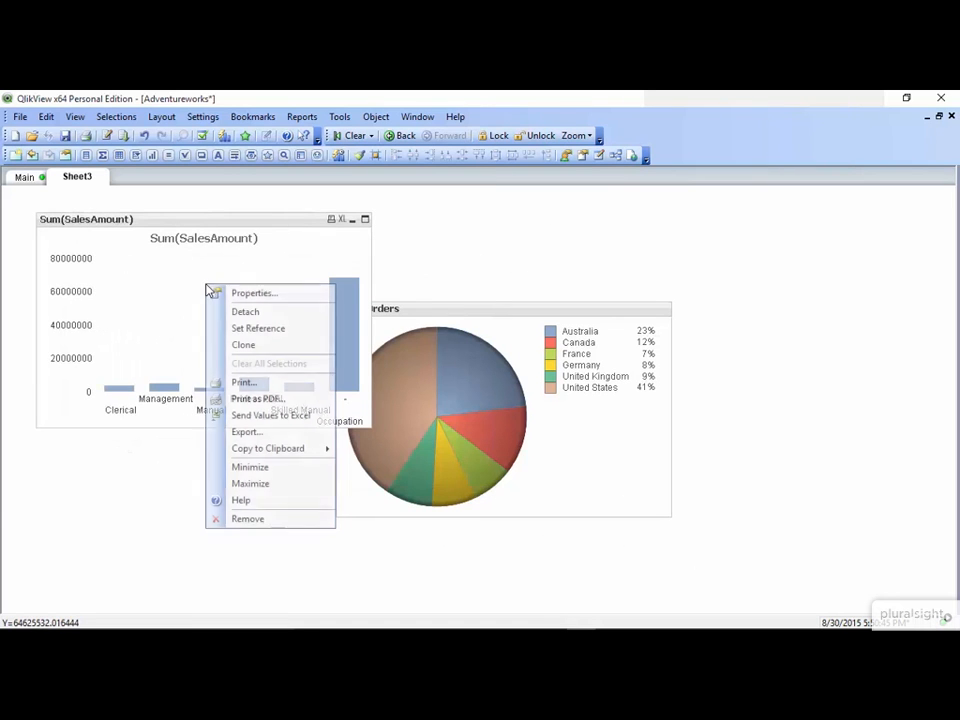
left_click(221, 293)
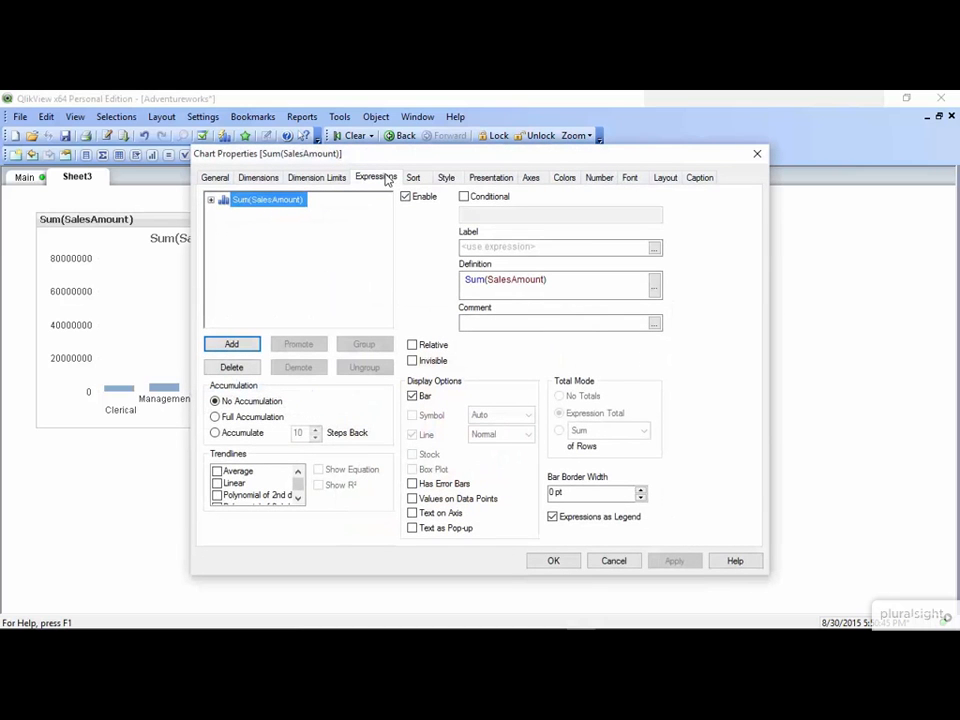
- Label the Sum(SalesAmount) expression 'Sales' and apply it
left_click(512, 249)
type("Sa")
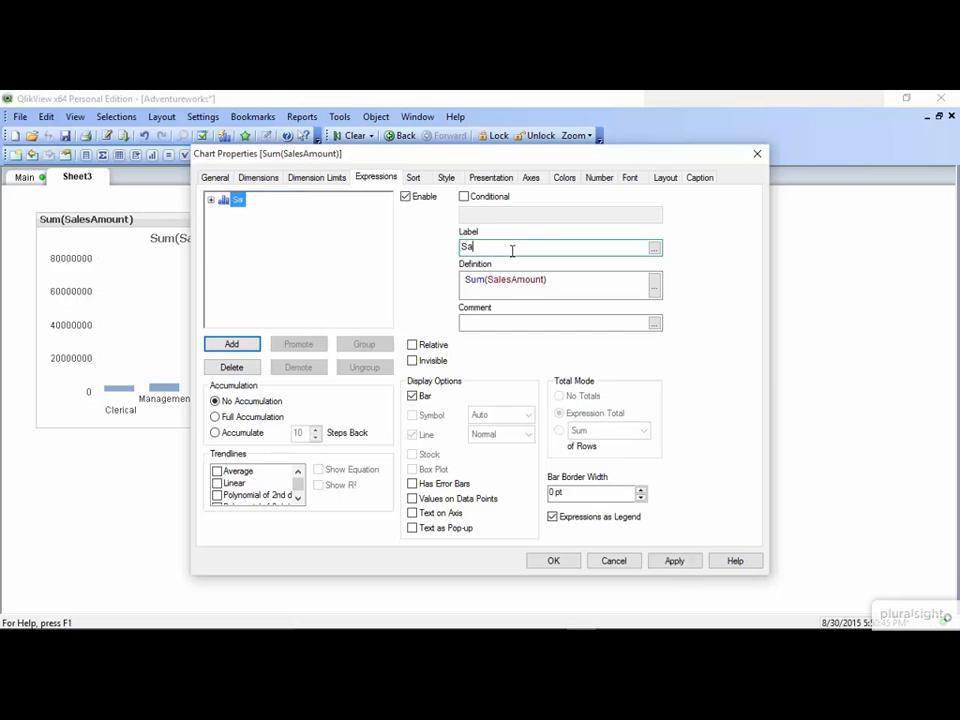
type("les")
left_click(674, 562)
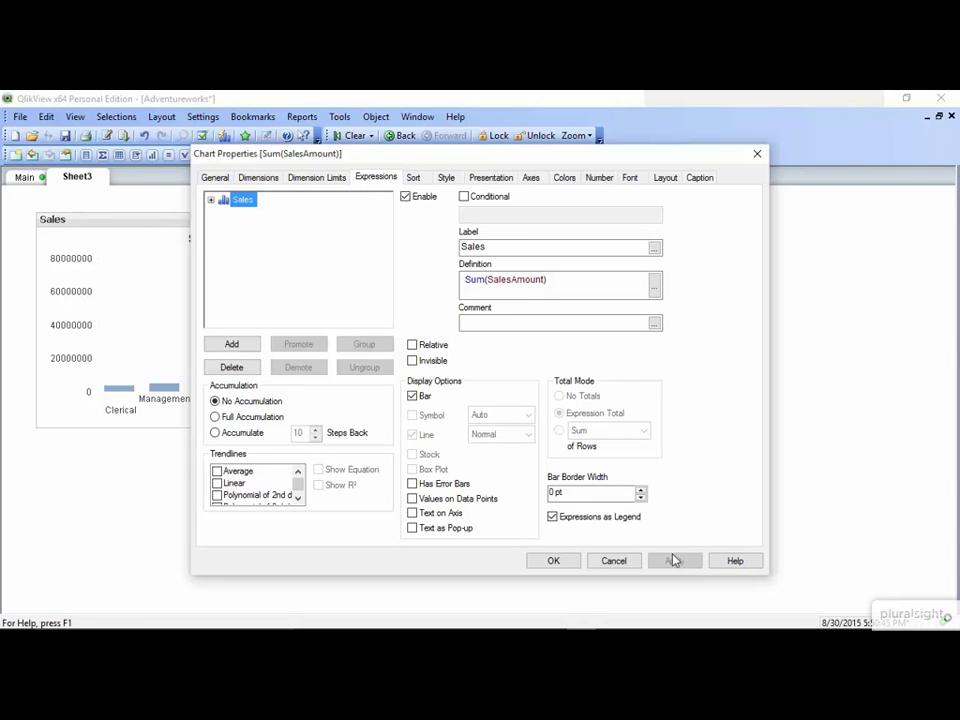
left_click(531, 177)
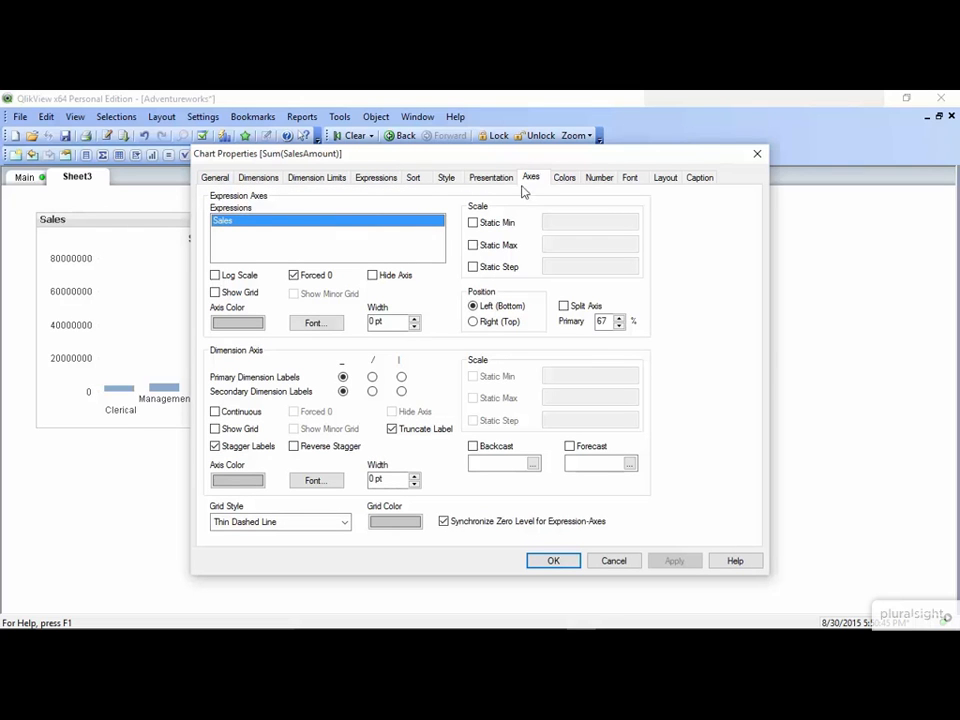
- Draw the occupation axis labels diagonally and apply the change
left_click(372, 378)
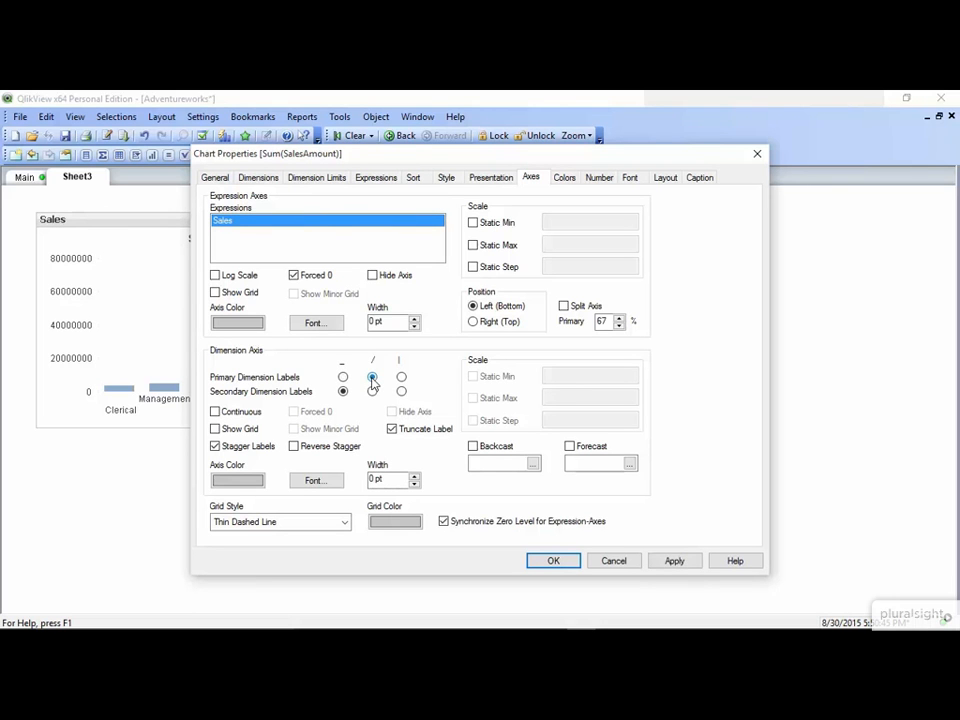
left_click(674, 561)
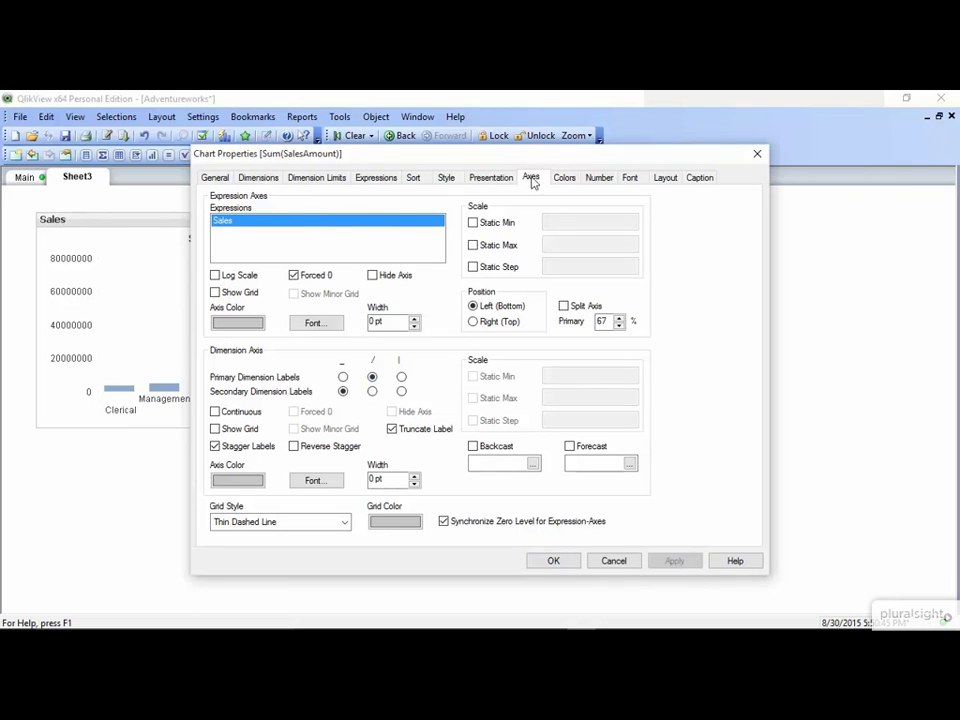
left_click_drag(528, 160, 705, 146)
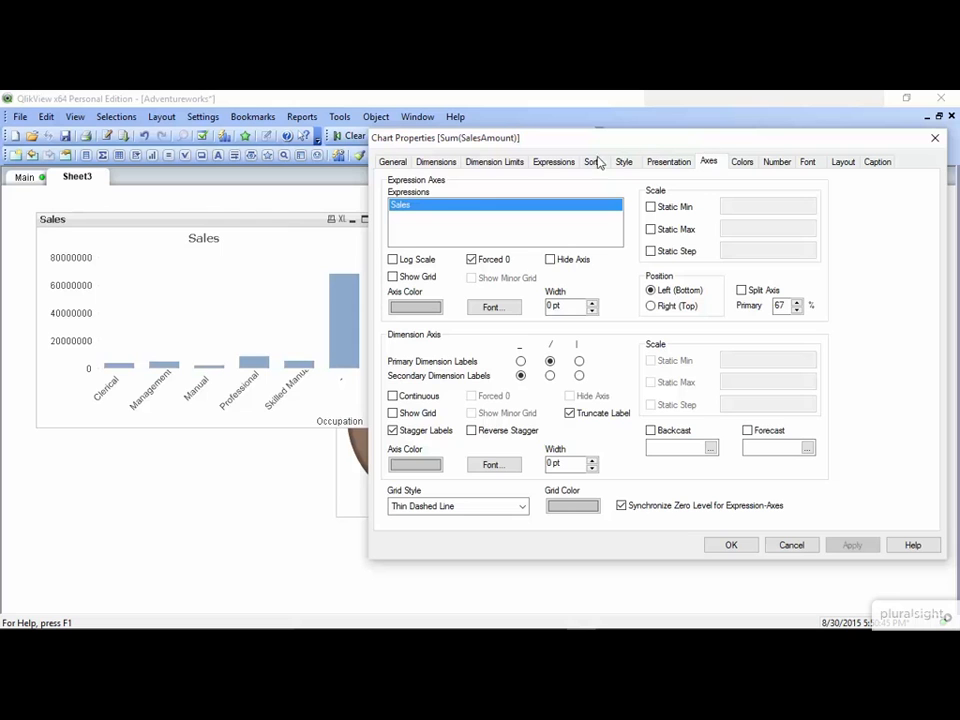
- Suppress null Occupation values and turn off the Occupation dimension label, applying both
left_click(443, 162)
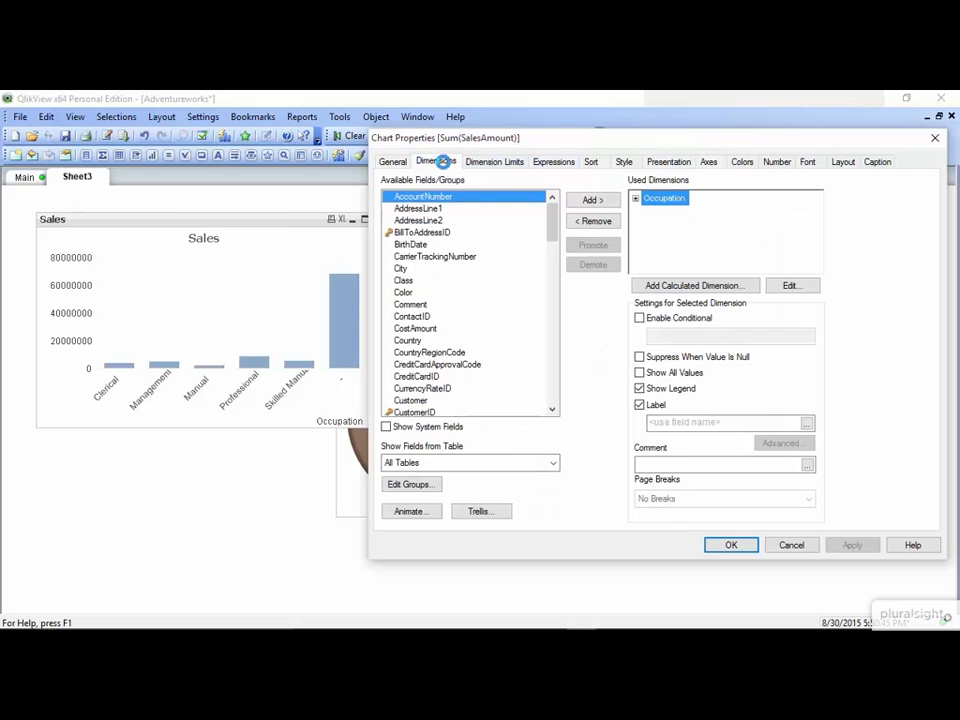
left_click(640, 357)
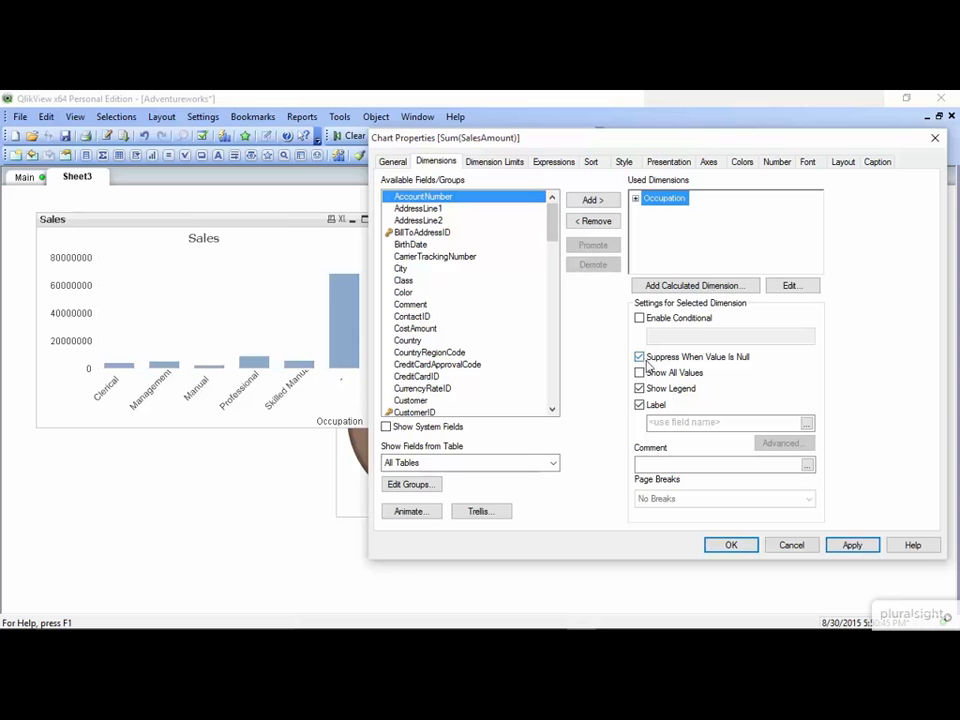
left_click(867, 547)
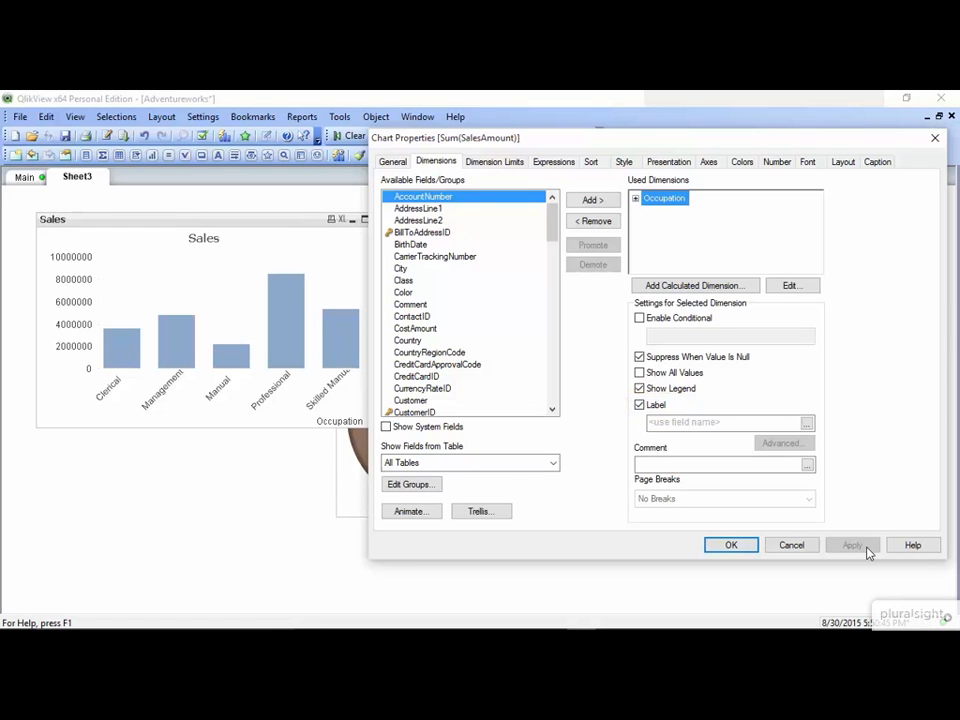
left_click(639, 405)
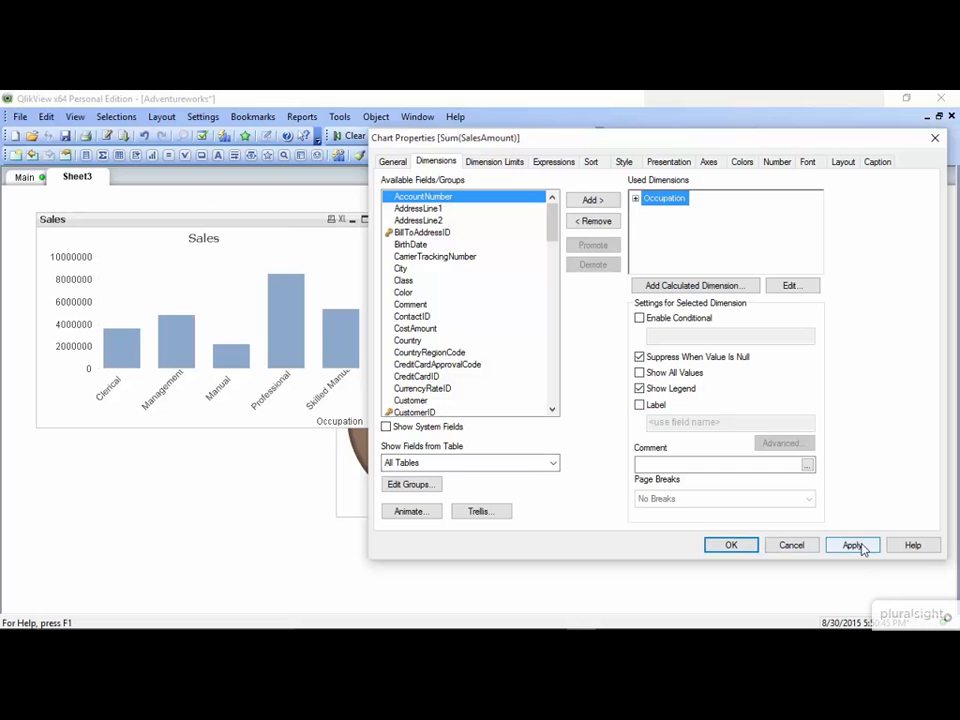
left_click(853, 546)
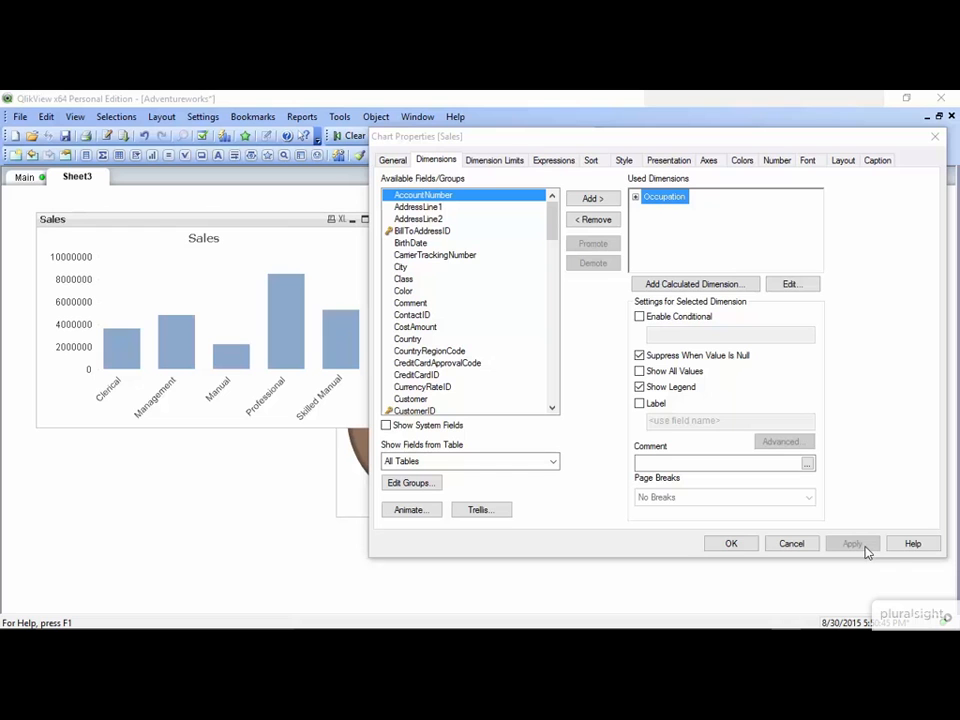
- Uncheck Show Caption for the Sales chart and apply
left_click(877, 160)
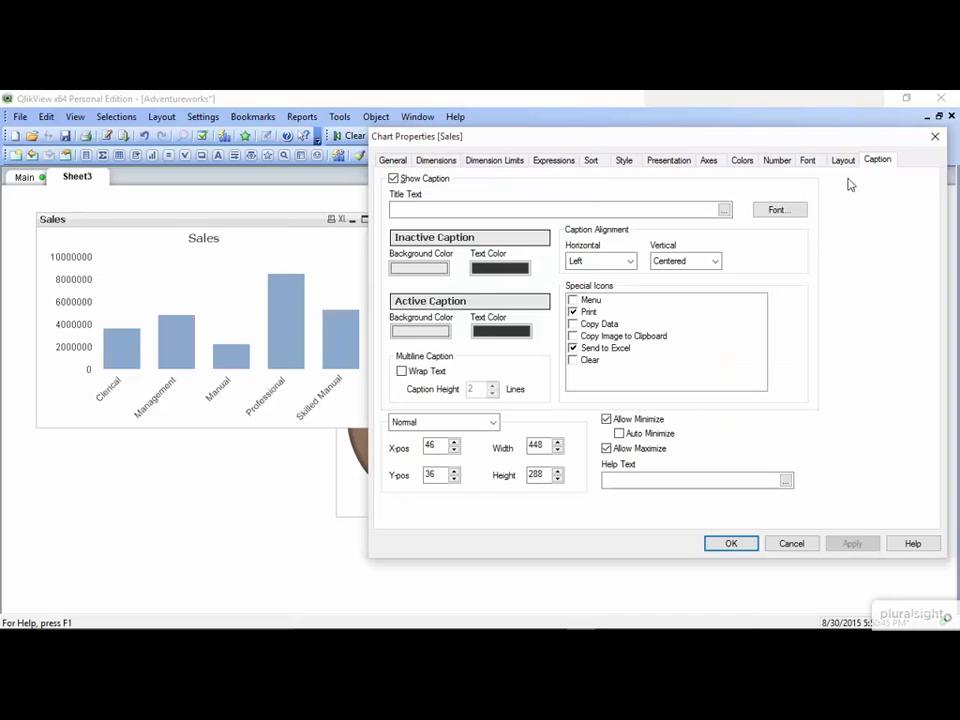
left_click(394, 179)
left_click(852, 545)
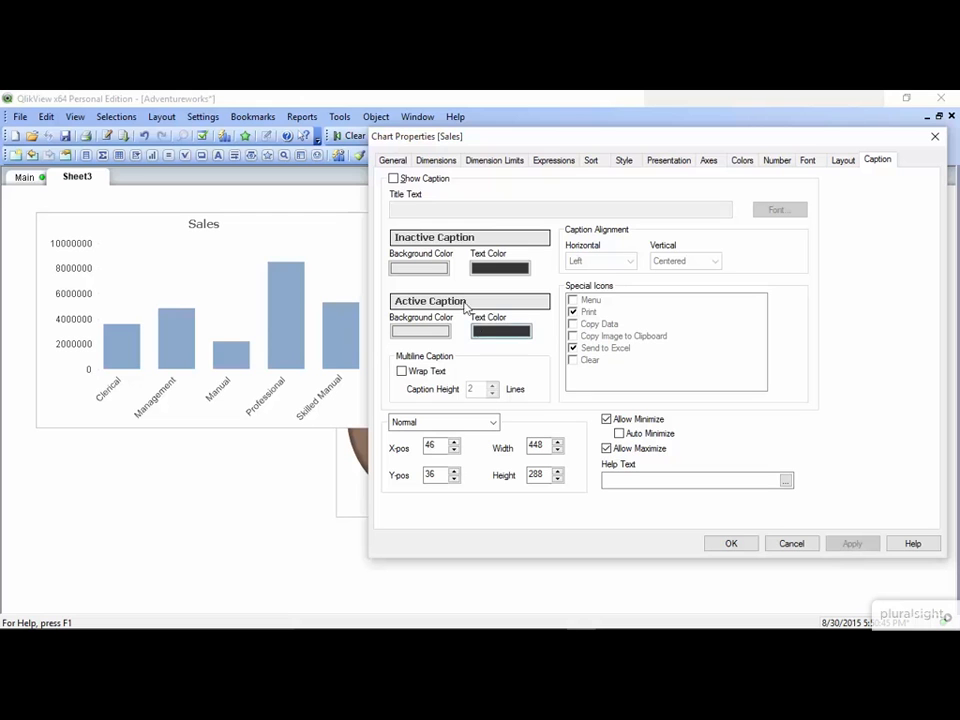
- Give the chart title a Divider style with a grey base colour and apply it
left_click(393, 160)
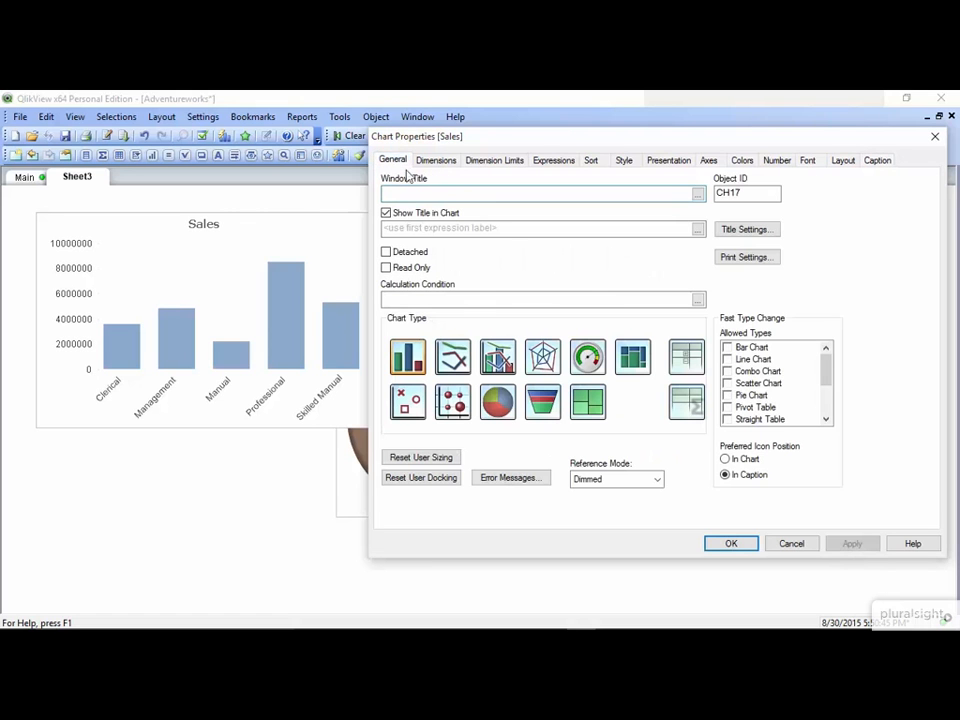
left_click(730, 231)
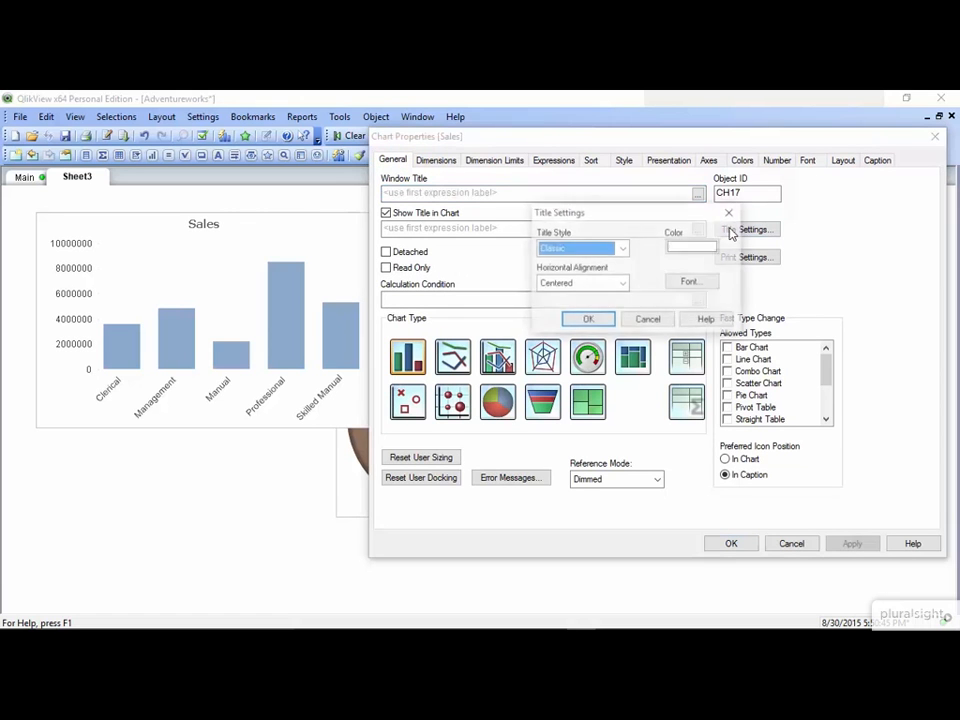
left_click(622, 249)
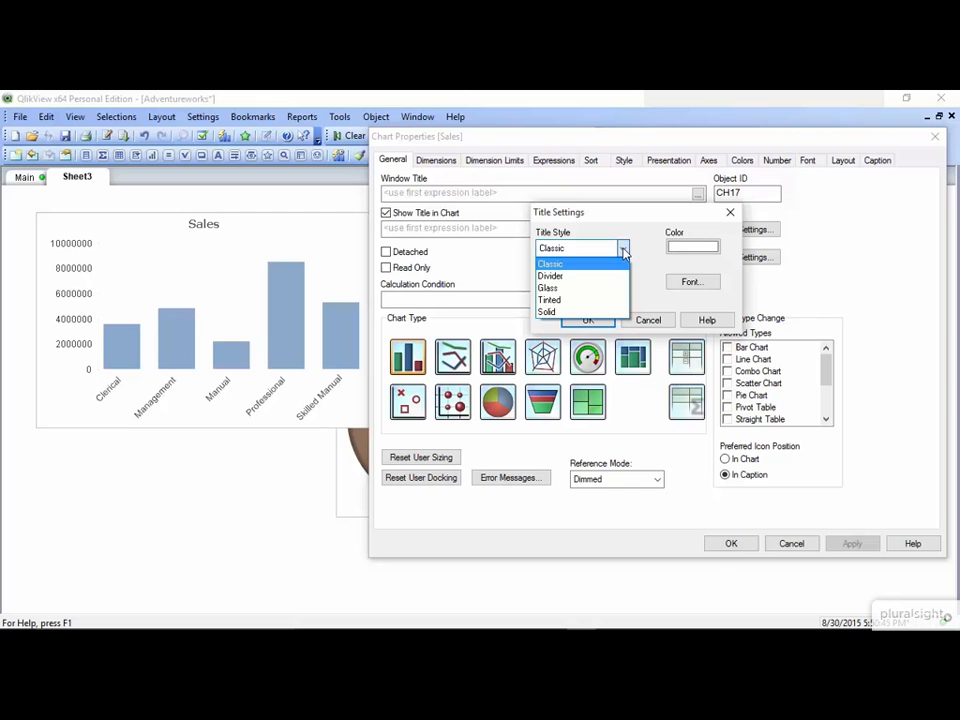
left_click(606, 276)
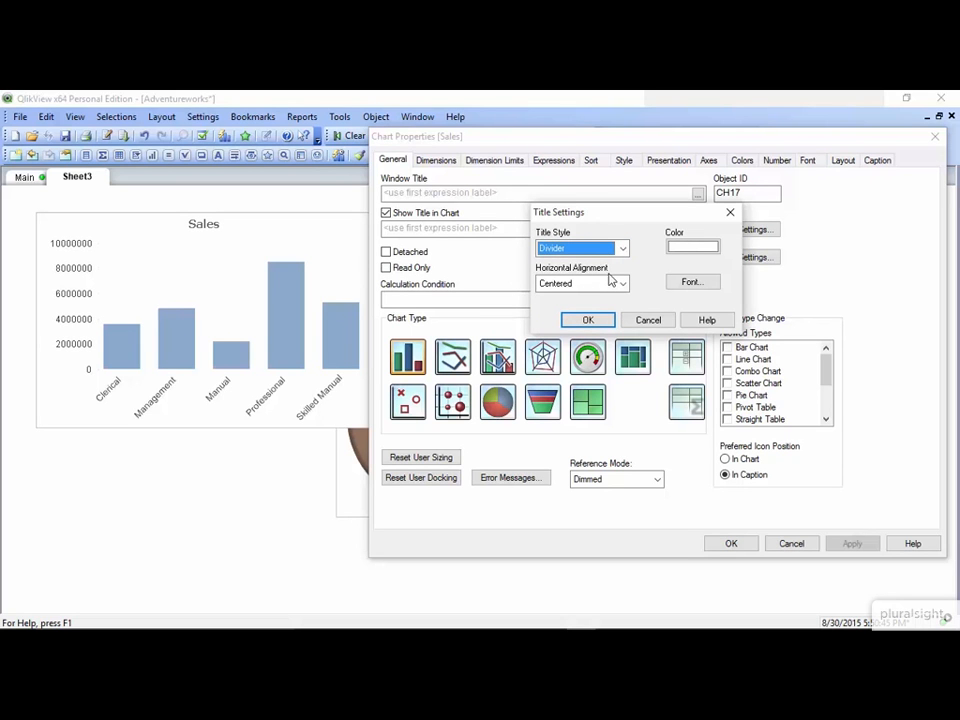
left_click(683, 248)
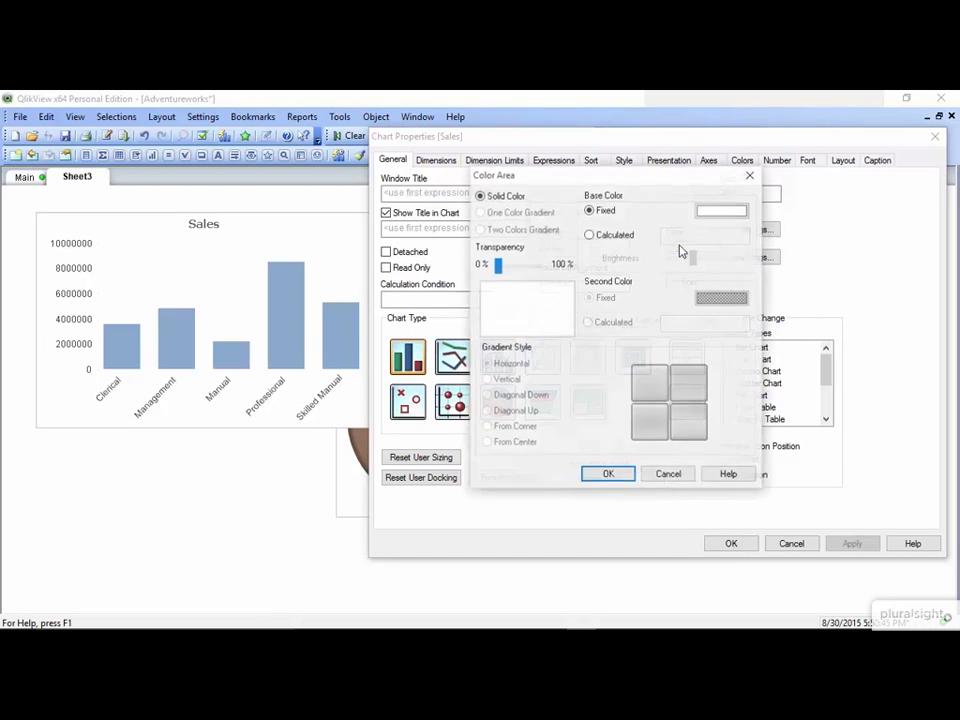
left_click(722, 210)
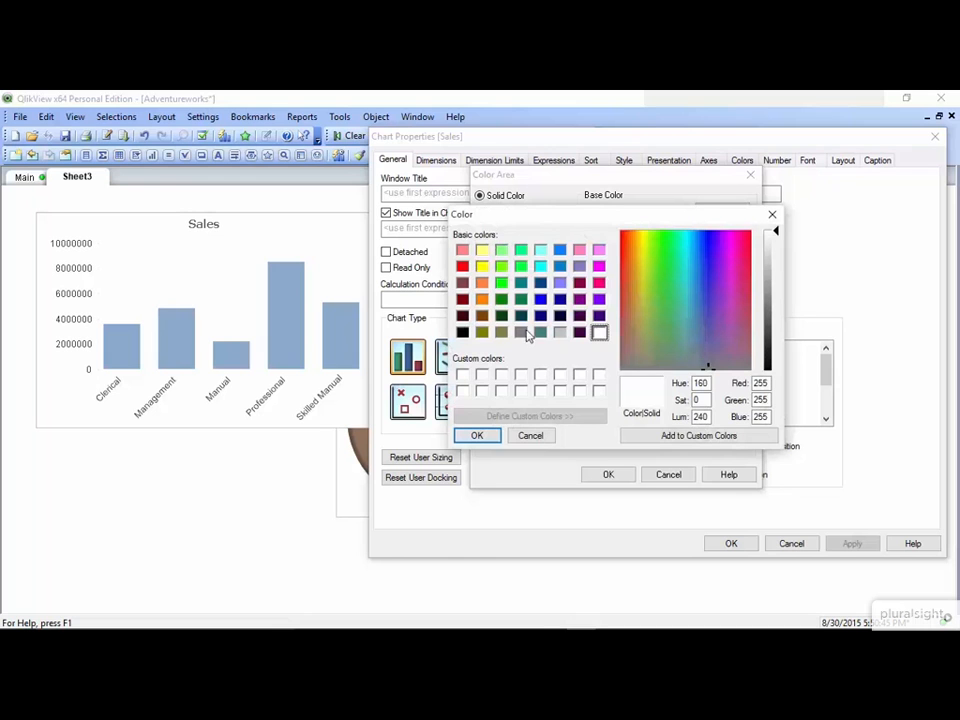
left_click(522, 334)
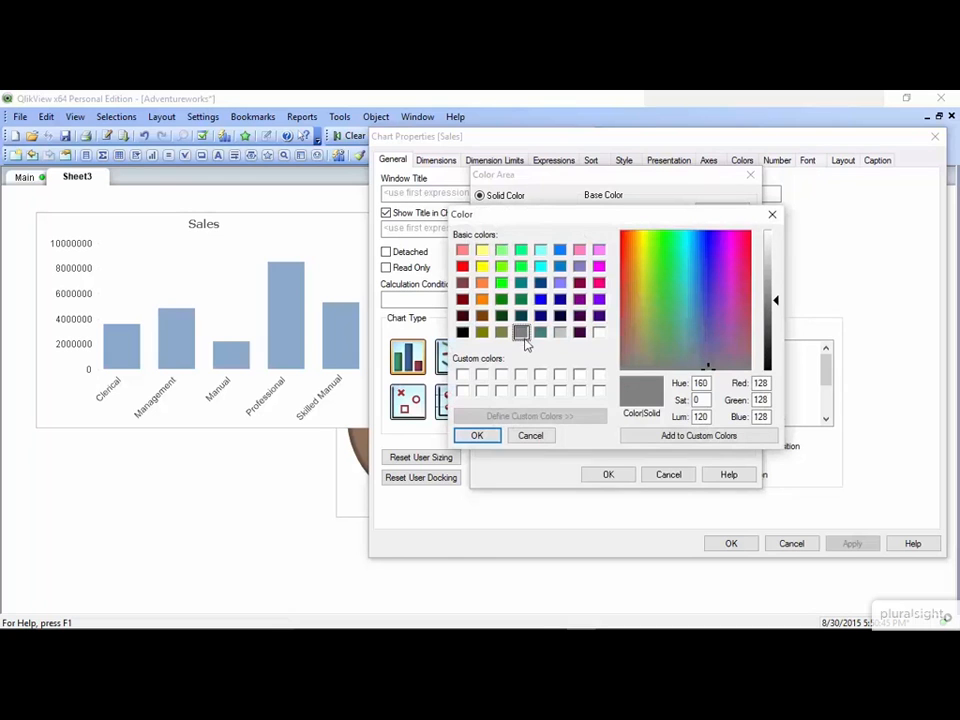
left_click(489, 440)
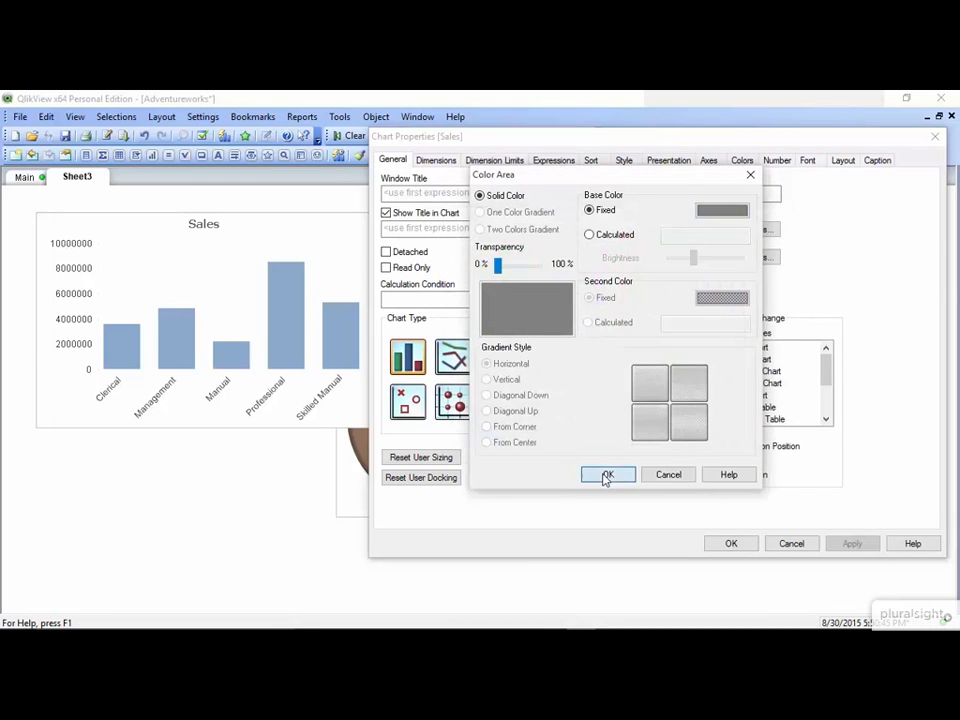
left_click(606, 476)
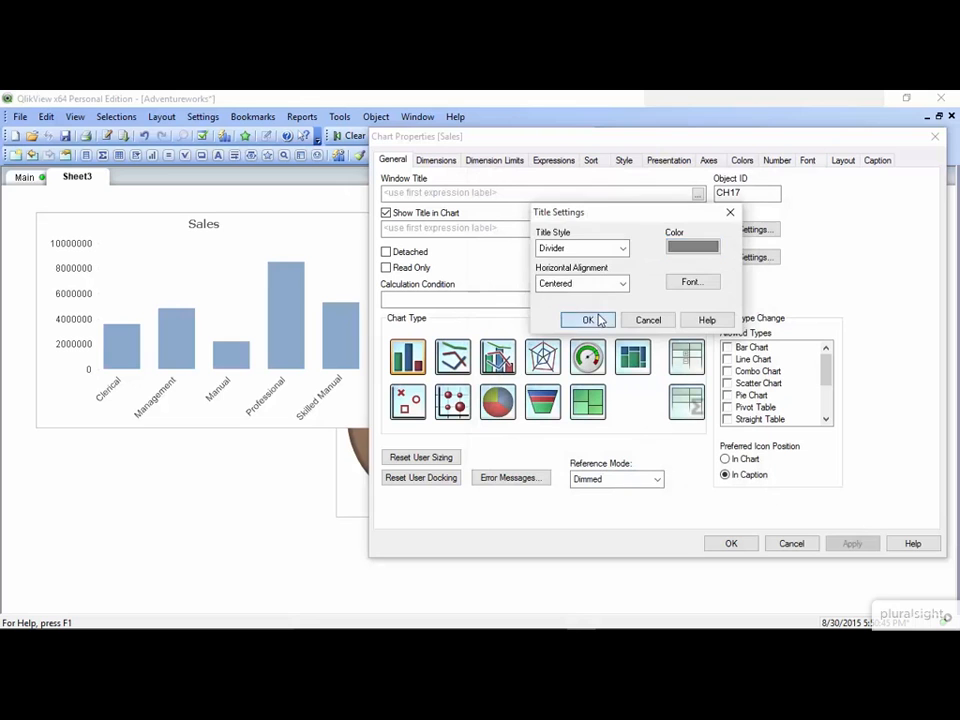
left_click(590, 320)
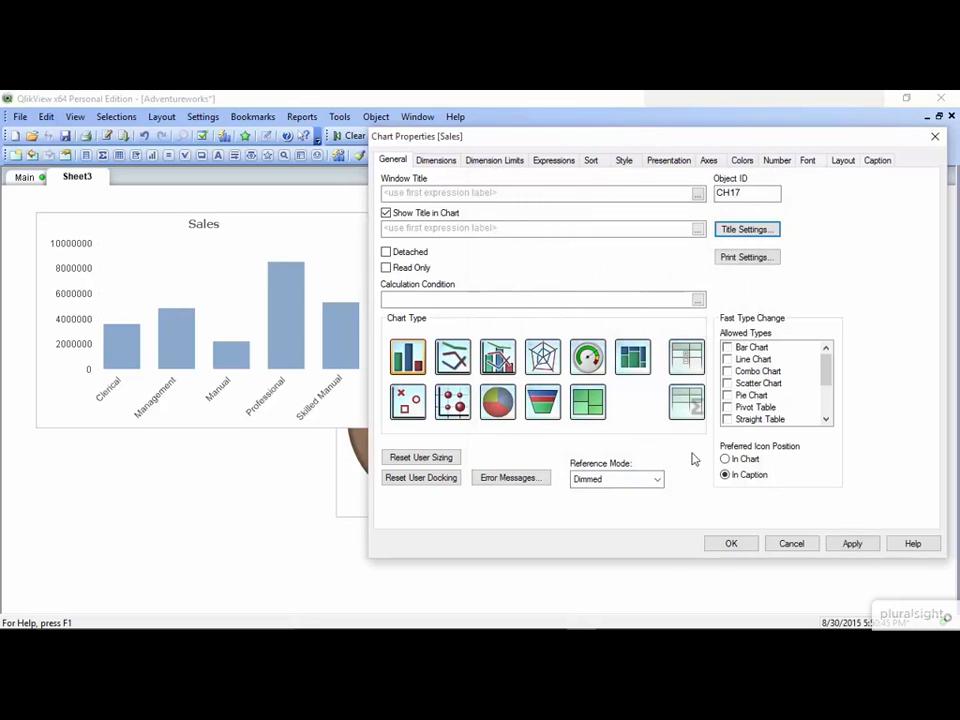
left_click(855, 545)
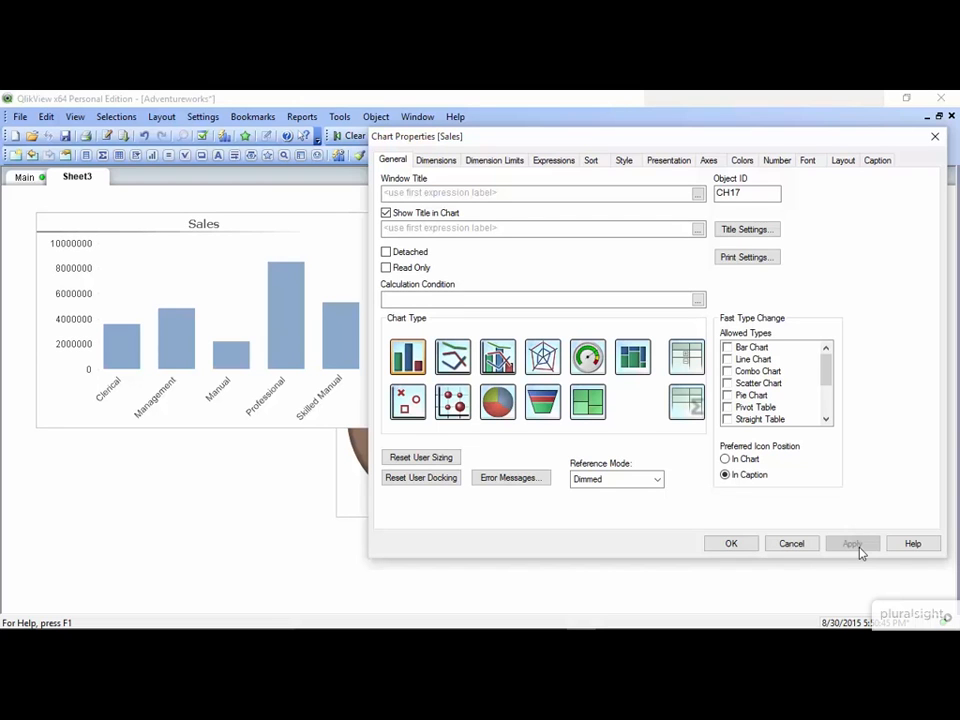
- Set the chart title's horizontal alignment to Left and apply
left_click(756, 230)
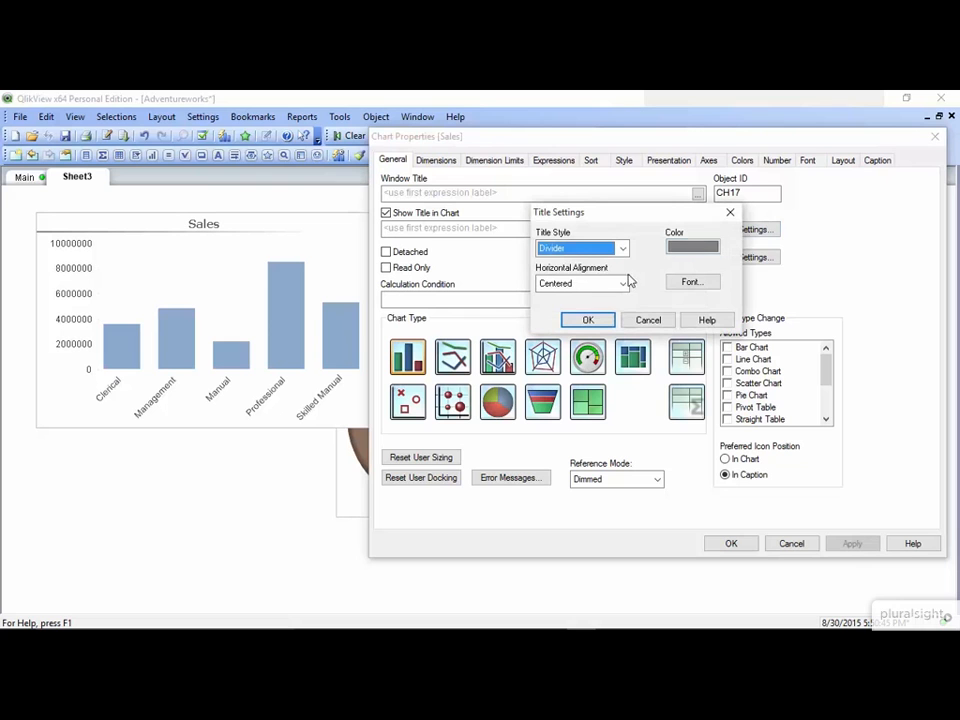
left_click(623, 284)
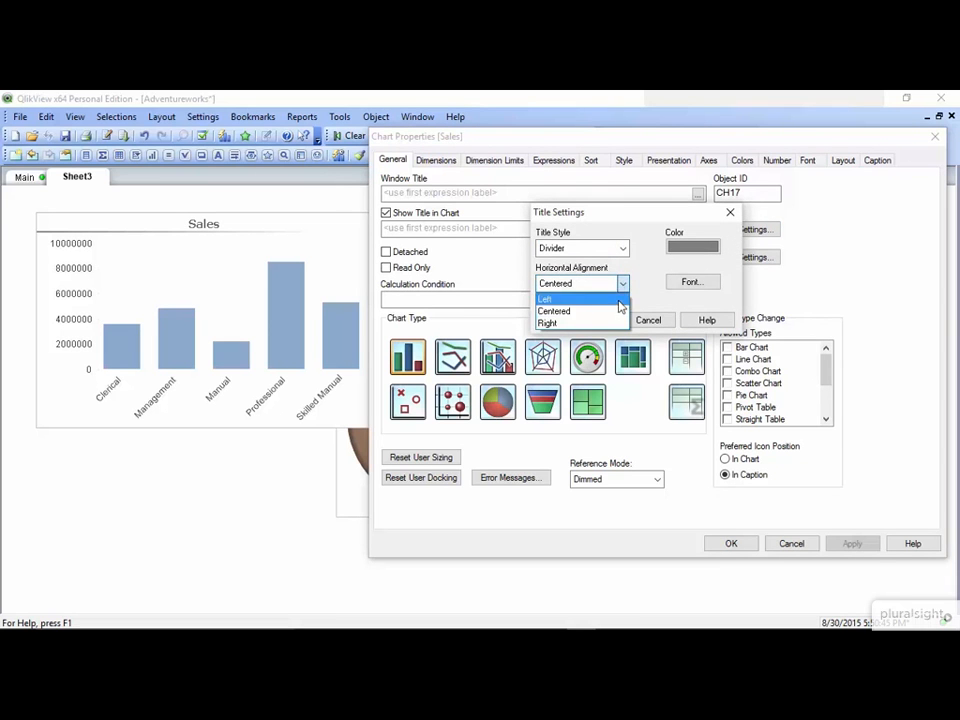
left_click(618, 298)
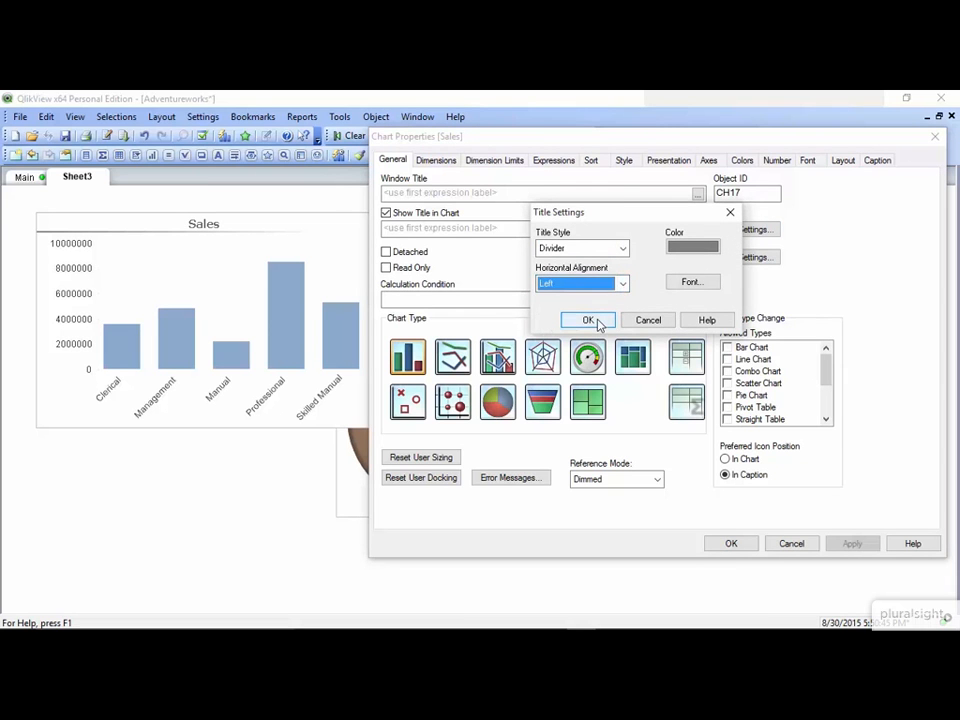
left_click(589, 321)
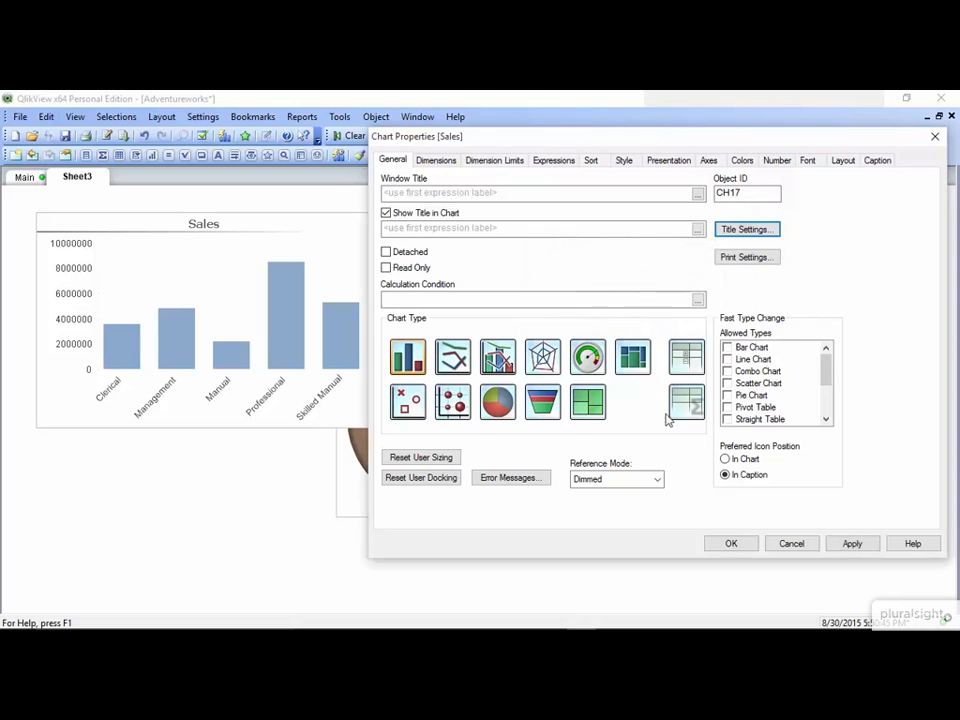
left_click(853, 546)
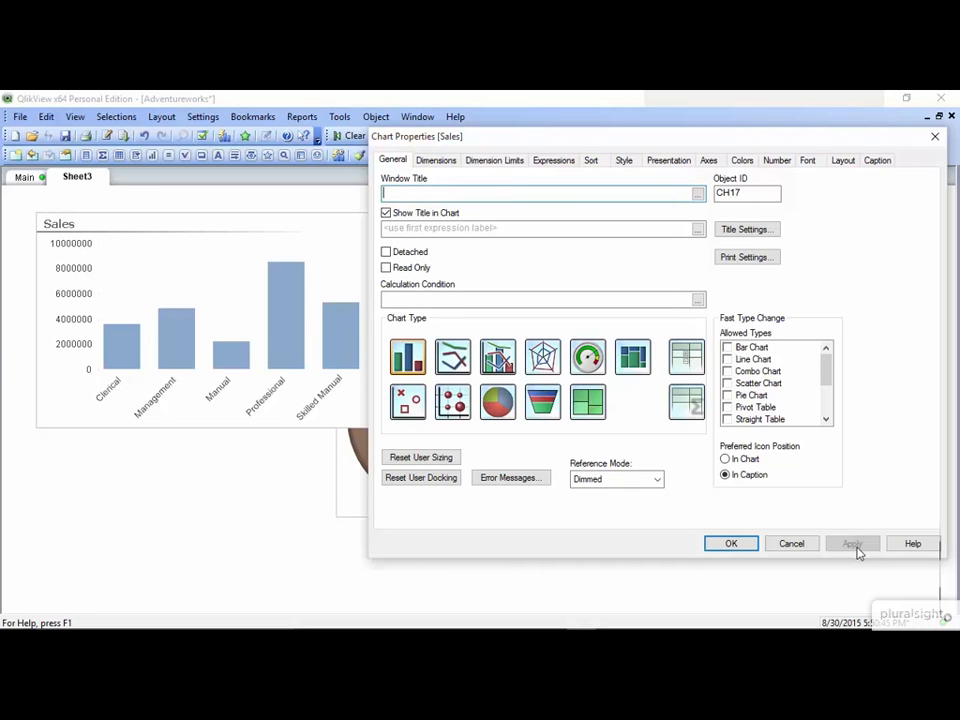
- Sort the occupations by Y-value, descending, and close Chart Properties
left_click(593, 161)
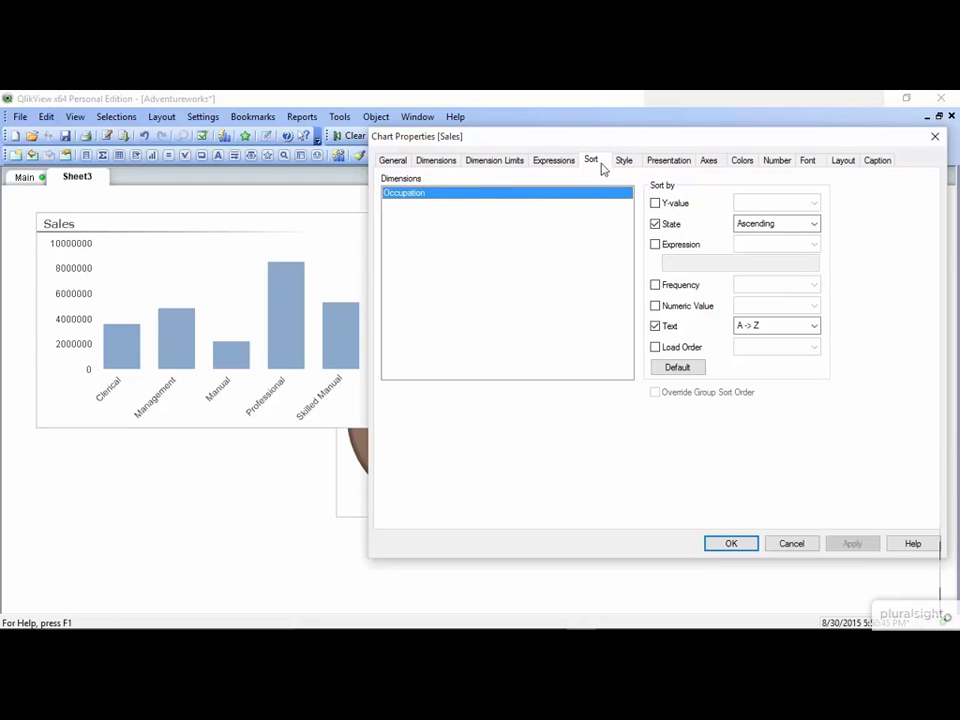
left_click(655, 203)
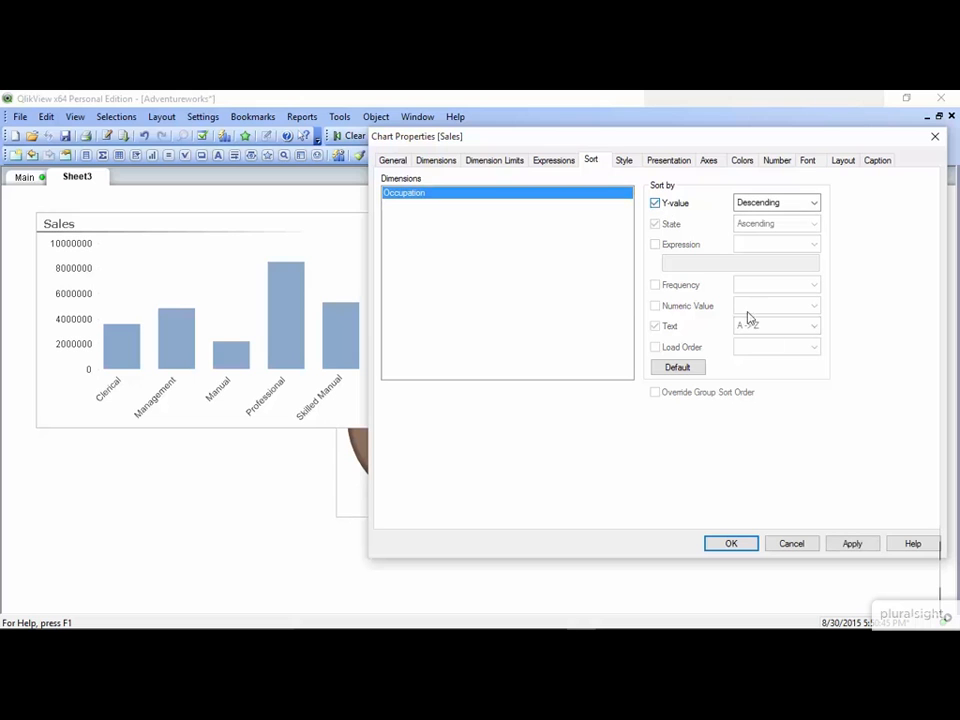
left_click(734, 552)
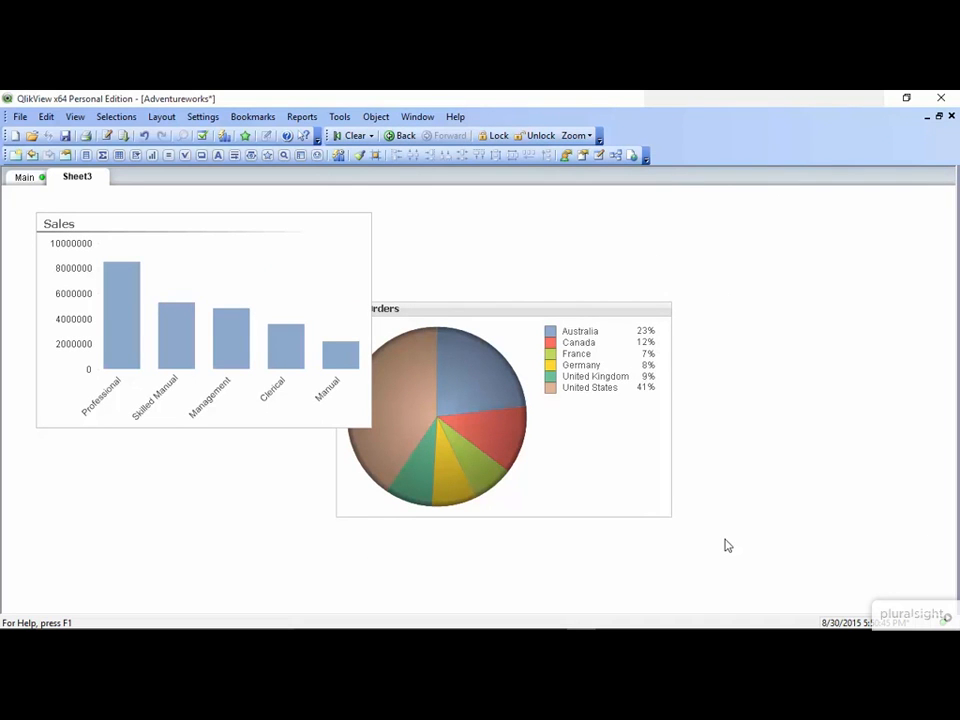
- Select Canada in the pie legend and move the % of Orders chart beside Sales
left_click(575, 342)
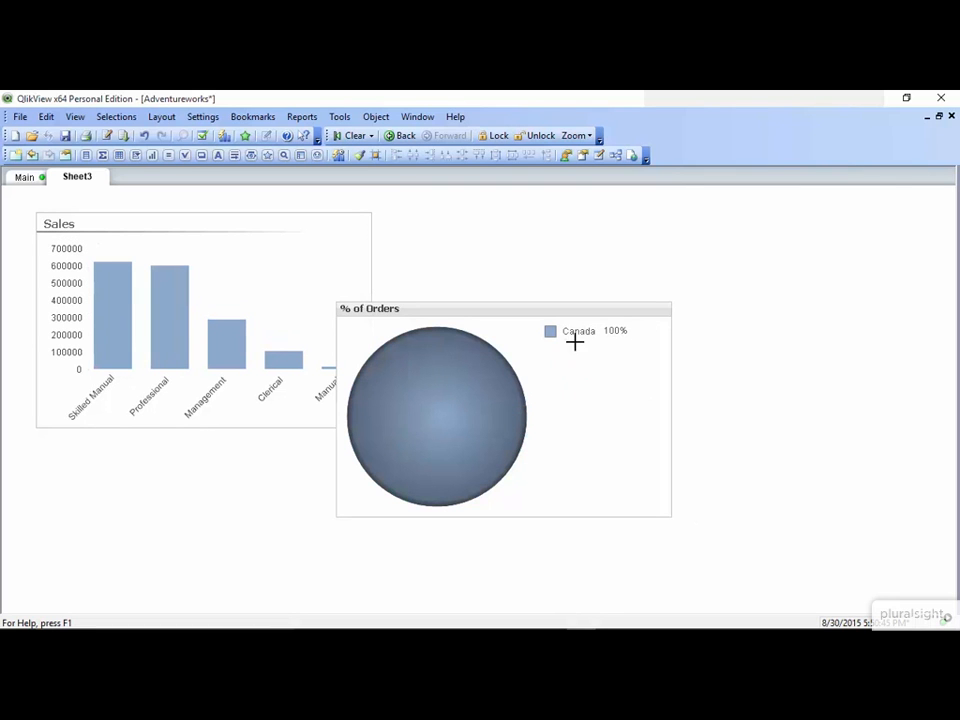
left_click_drag(545, 312, 593, 226)
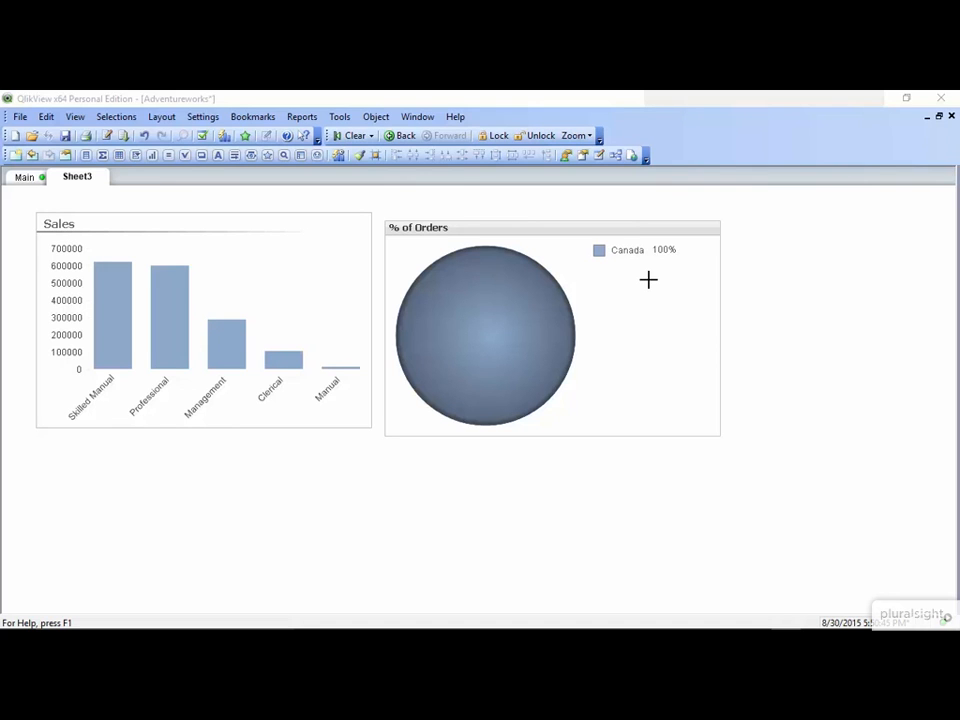
- Give the Sales chart's bars a 3-D cylinder look and apply it
right_click(287, 257)
left_click(335, 274)
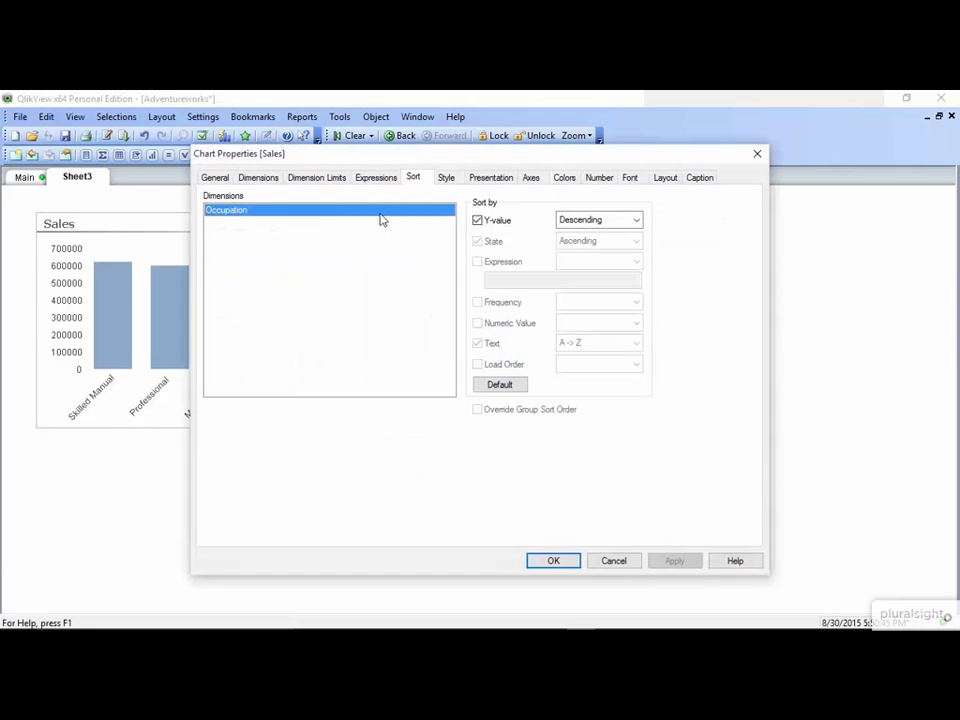
left_click(447, 179)
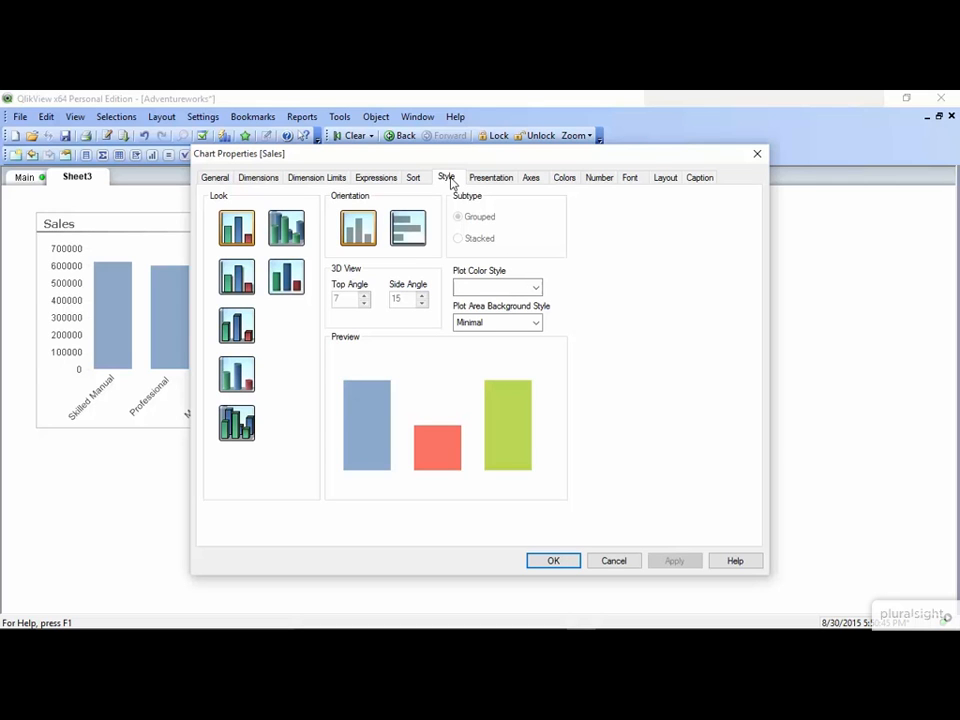
left_click(249, 390)
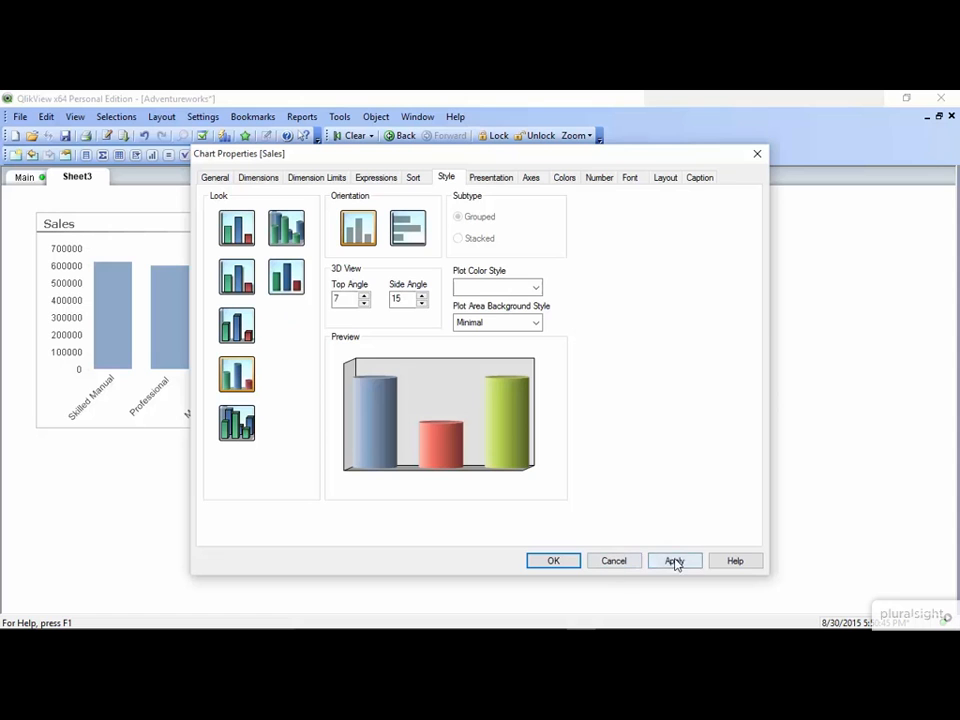
left_click(675, 563)
left_click_drag(574, 154, 741, 160)
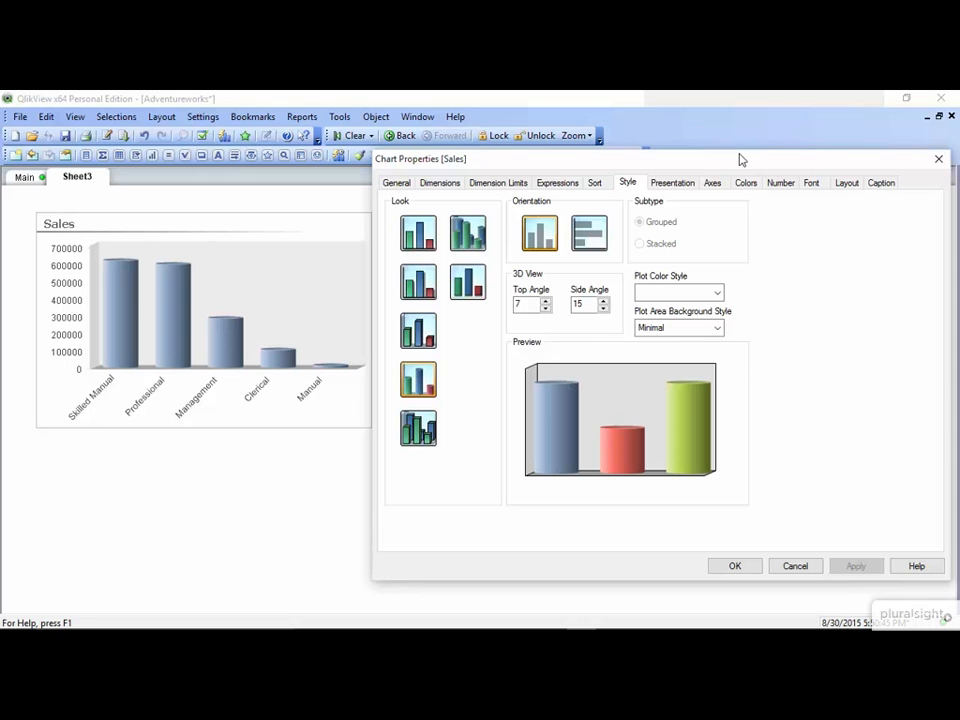
- Switch the bars back to a flat look with horizontal orientation, applying each
left_click(422, 238)
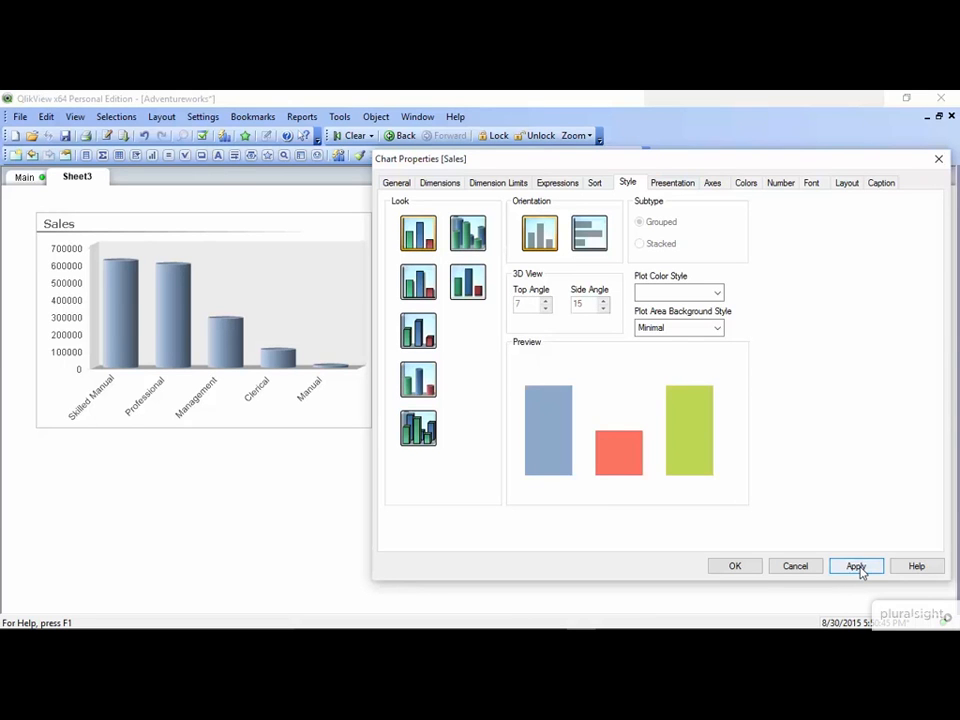
left_click(856, 567)
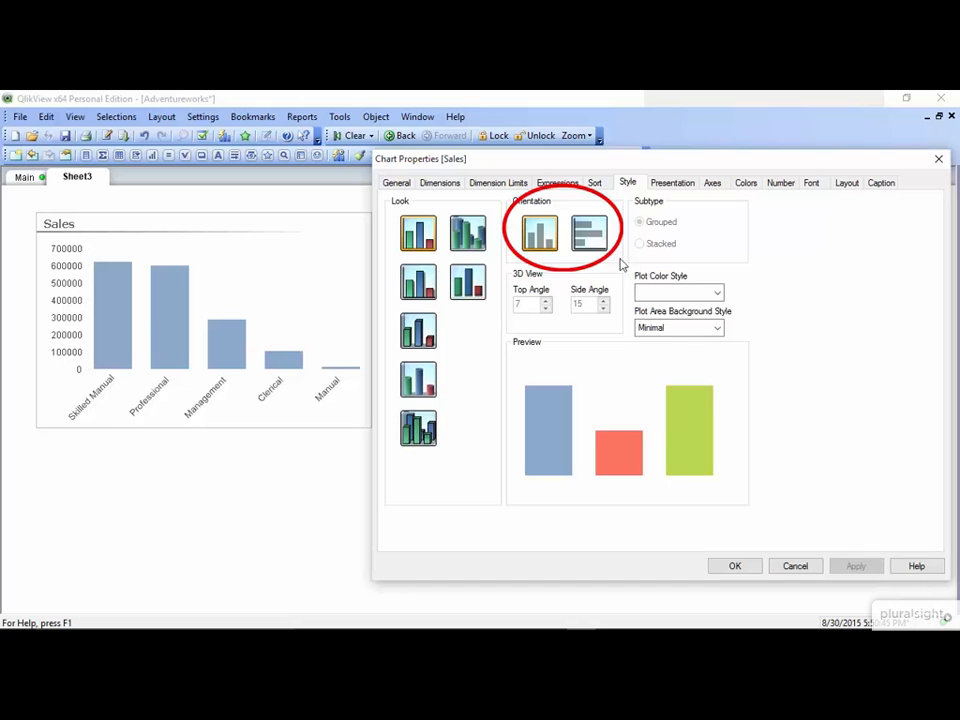
left_click(592, 236)
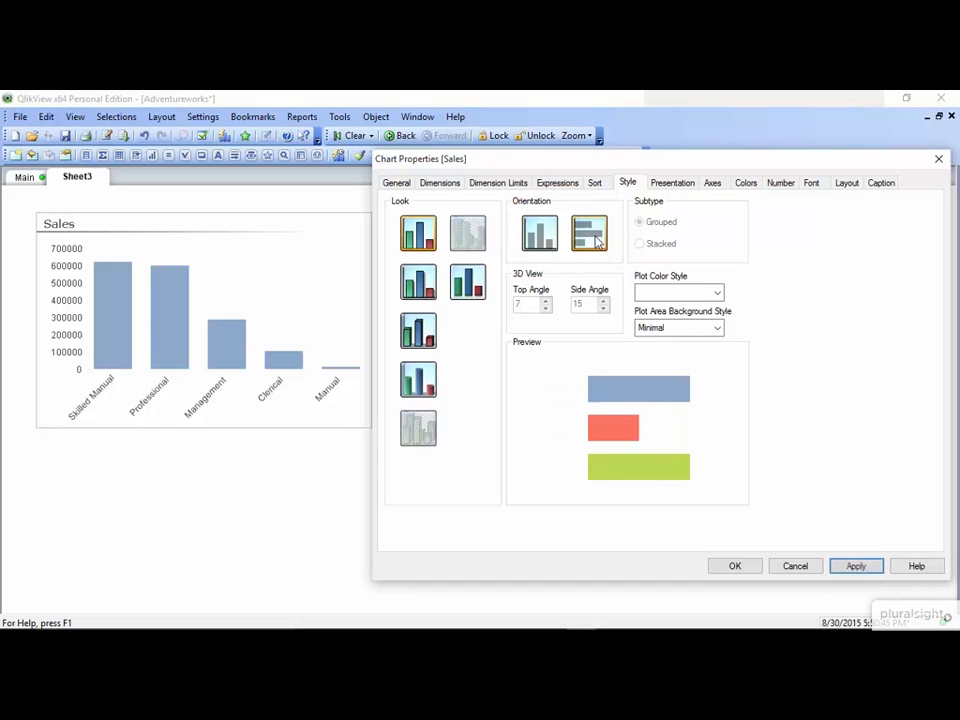
left_click(857, 568)
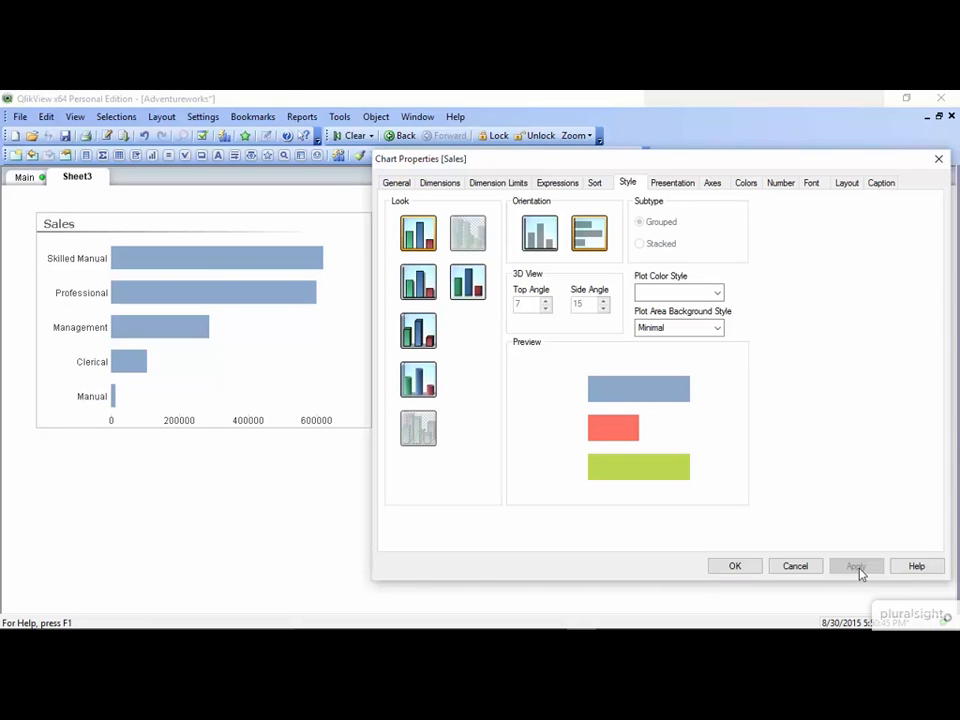
- Turn on Multicolored so each Sales bar gets its own colour, and apply
left_click(745, 184)
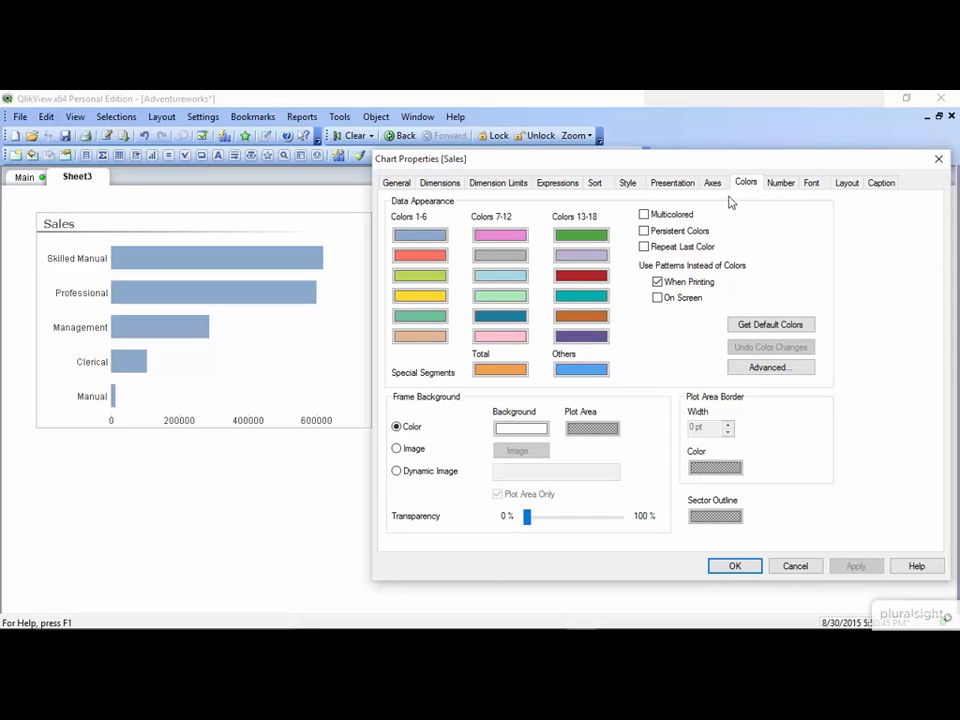
left_click(643, 214)
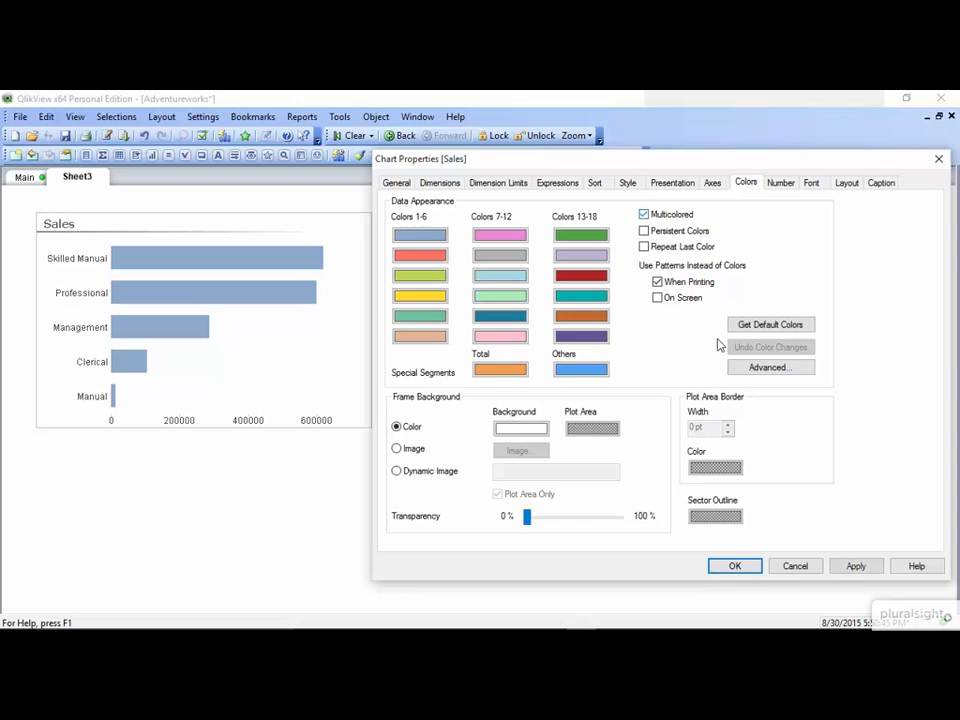
left_click(857, 567)
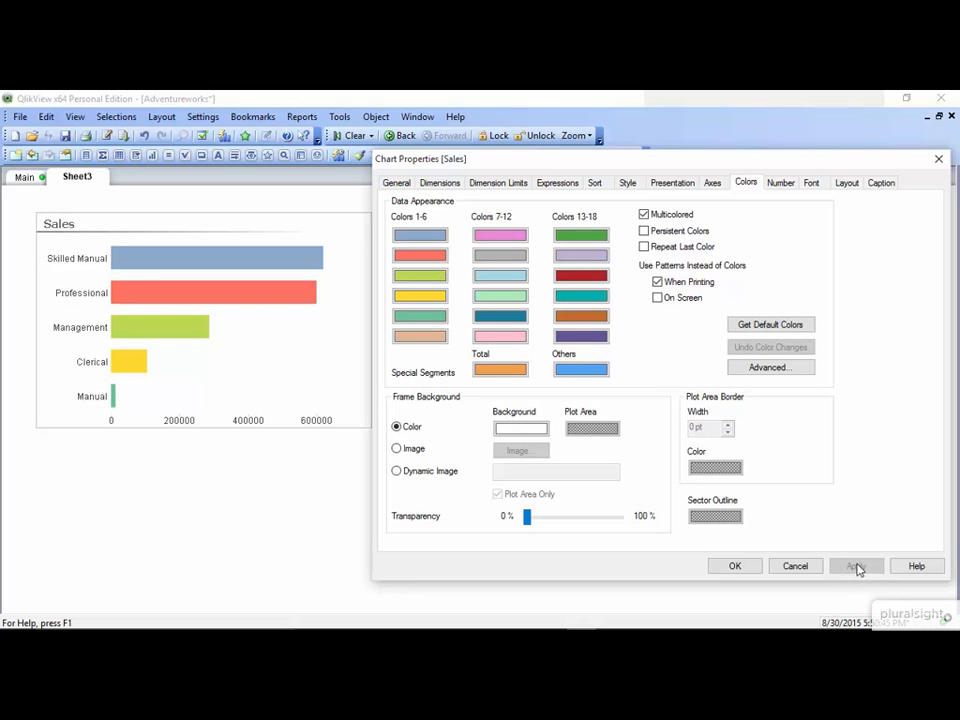
- Change the second data colour to magenta so the Professional bar turns magenta
left_click(437, 258)
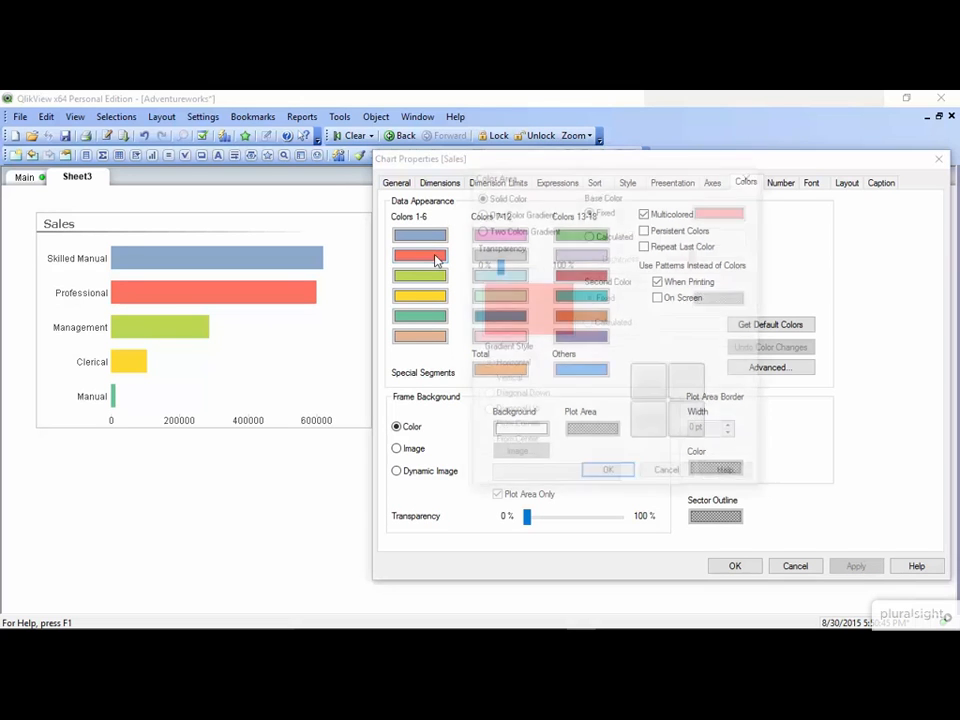
left_click(714, 212)
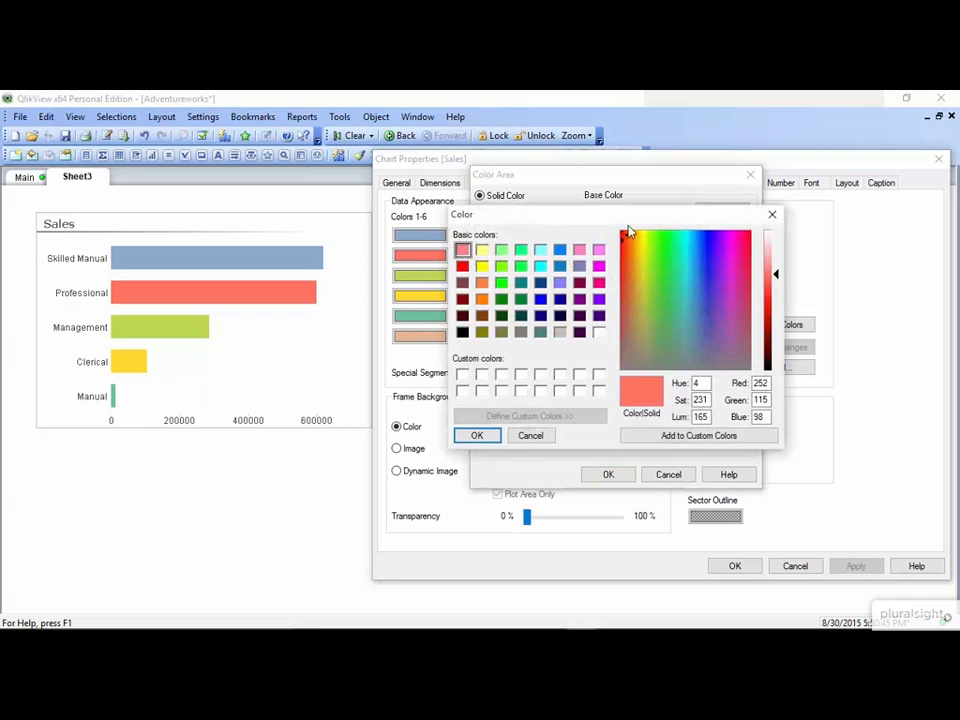
left_click(598, 282)
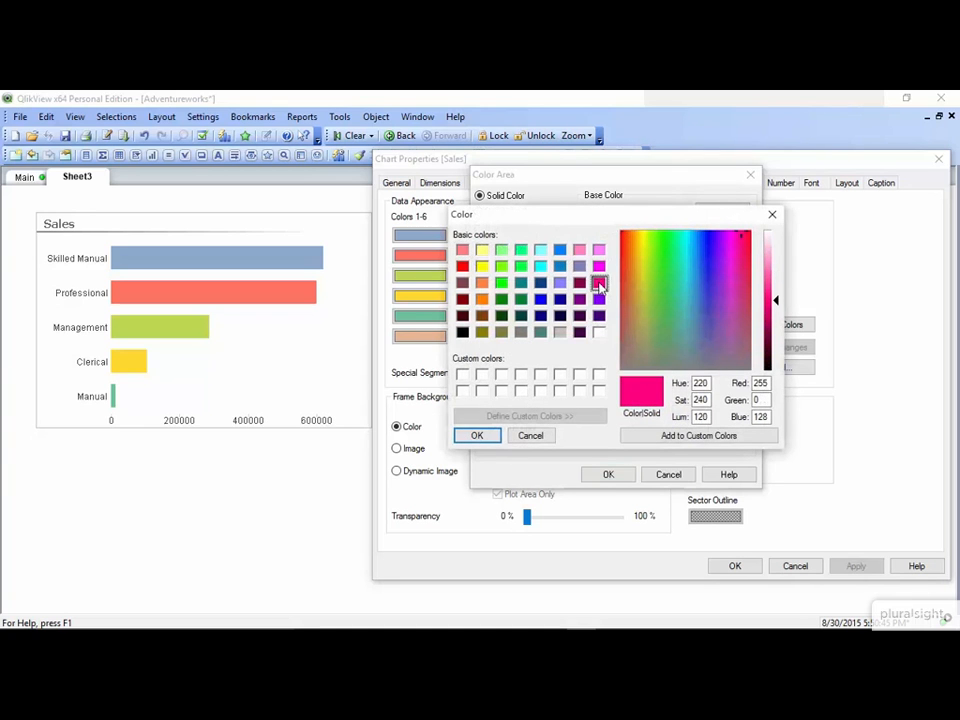
left_click(477, 435)
left_click(601, 478)
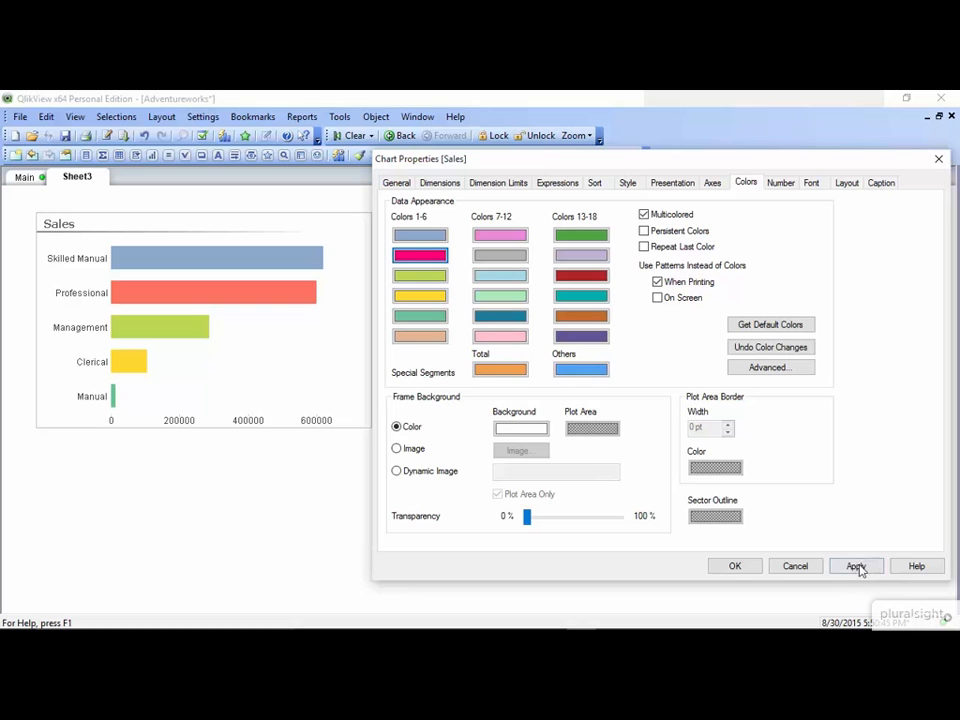
left_click(857, 566)
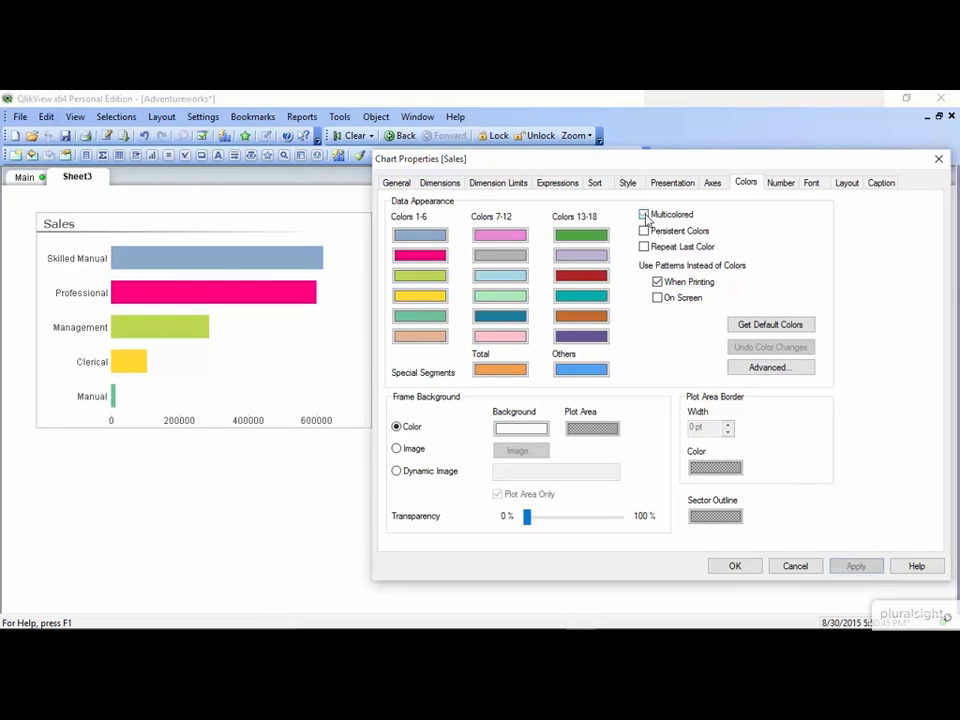
- Switch off Multicolored and set the first data colour to dark green for all bars
left_click(644, 214)
left_click(857, 567)
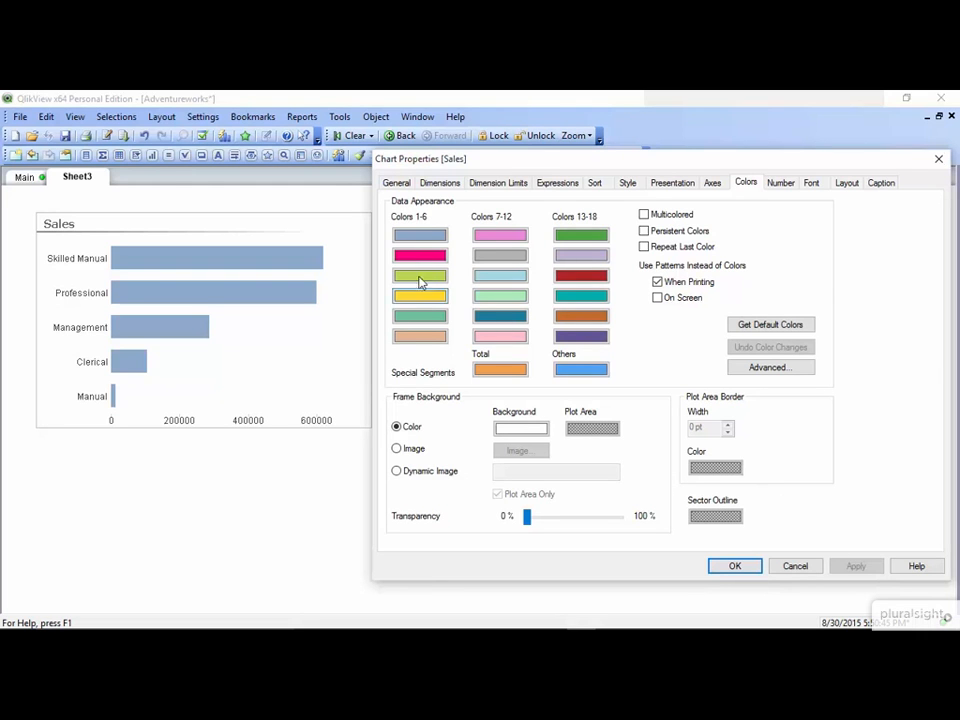
left_click(413, 240)
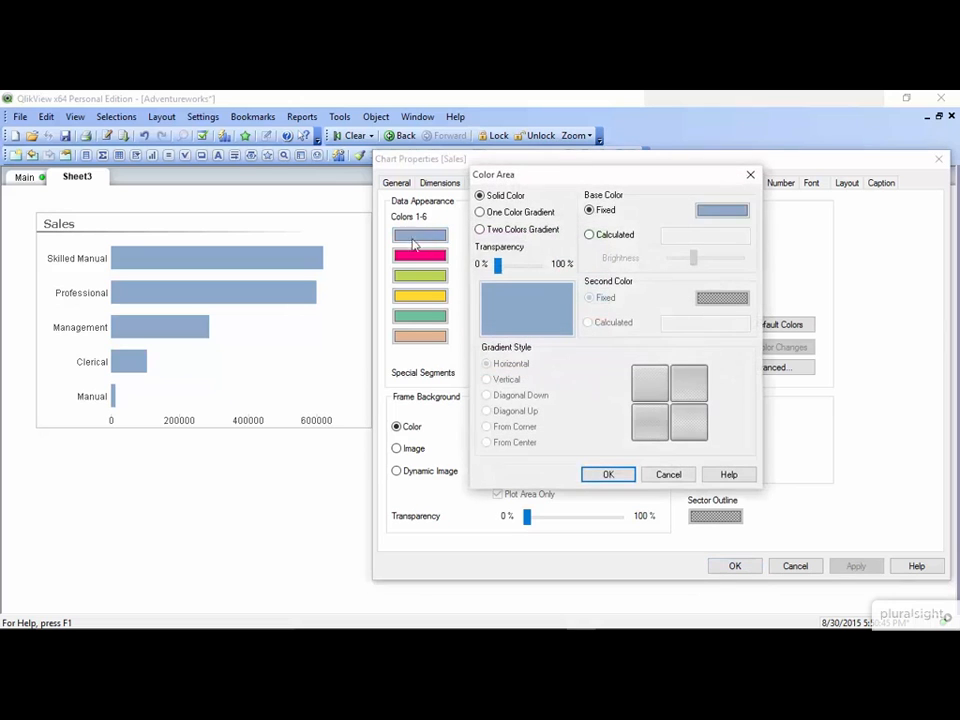
left_click(719, 213)
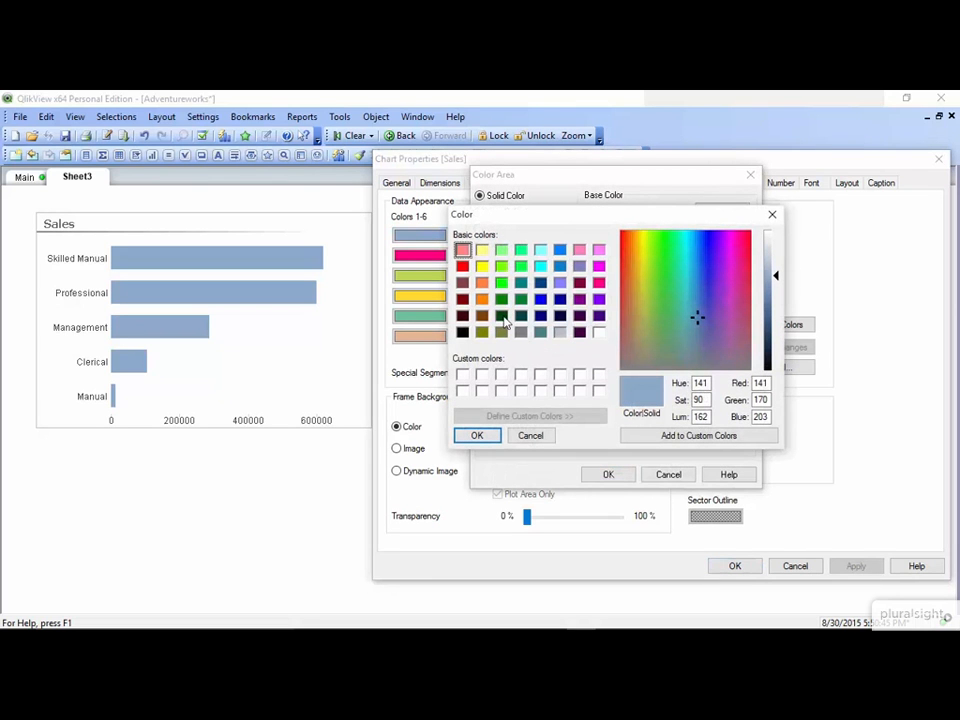
left_click(501, 315)
left_click(465, 441)
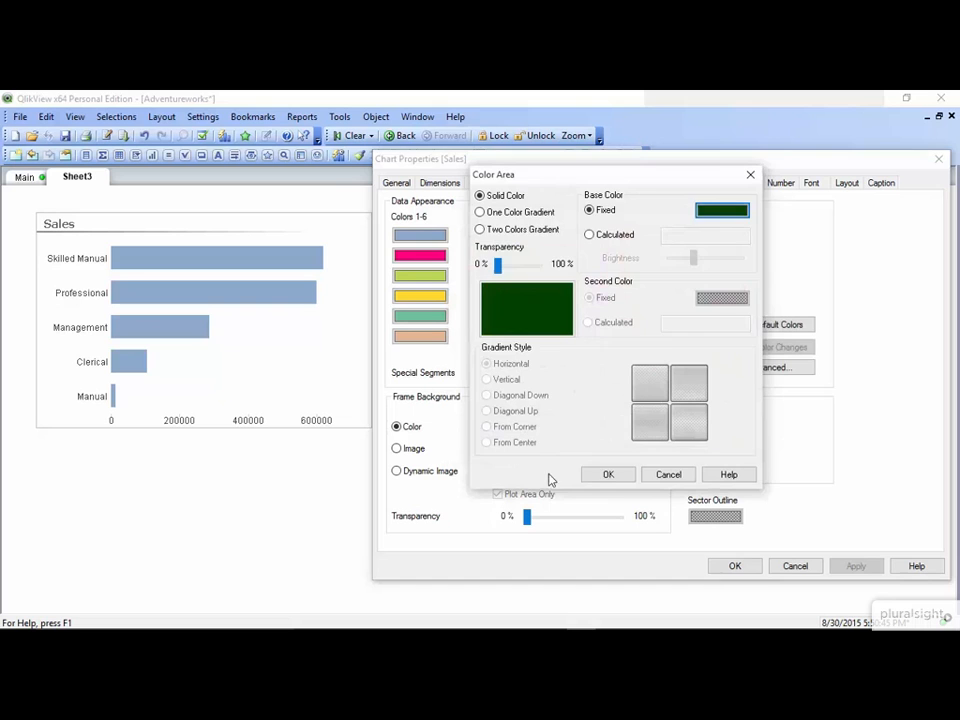
left_click(610, 477)
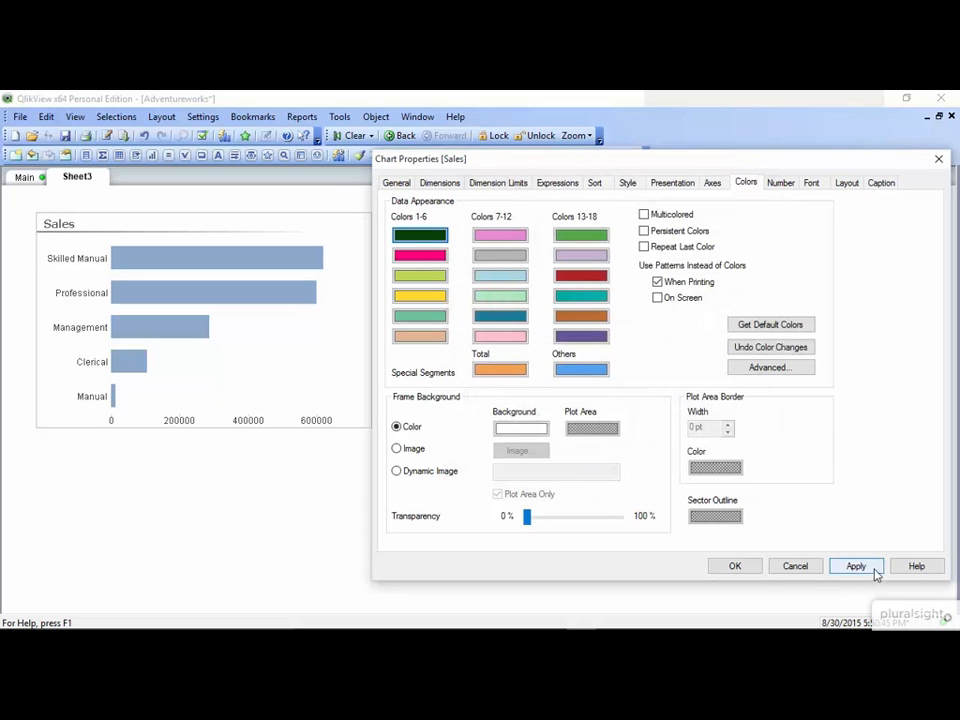
left_click(868, 570)
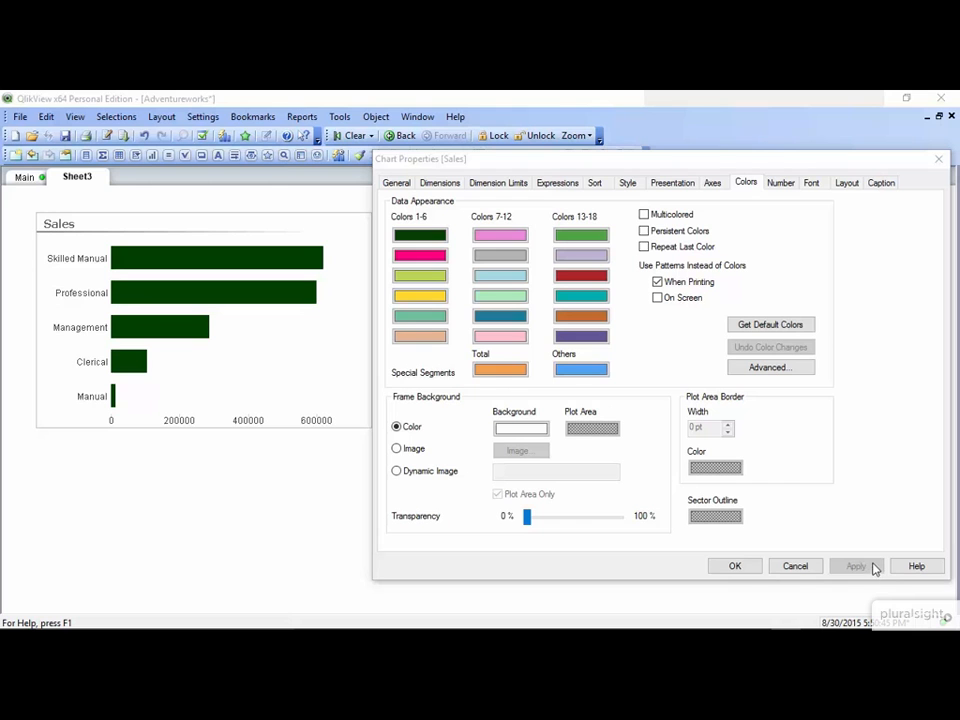
- Turn on Show Grid for the Sales expression axis and apply
left_click(713, 182)
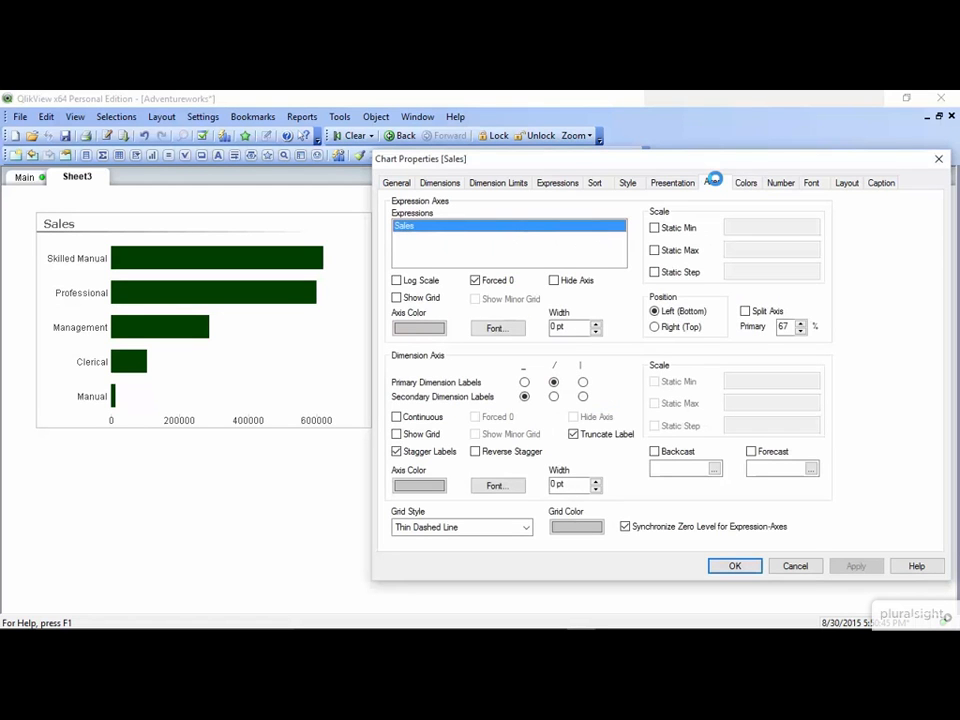
left_click(397, 298)
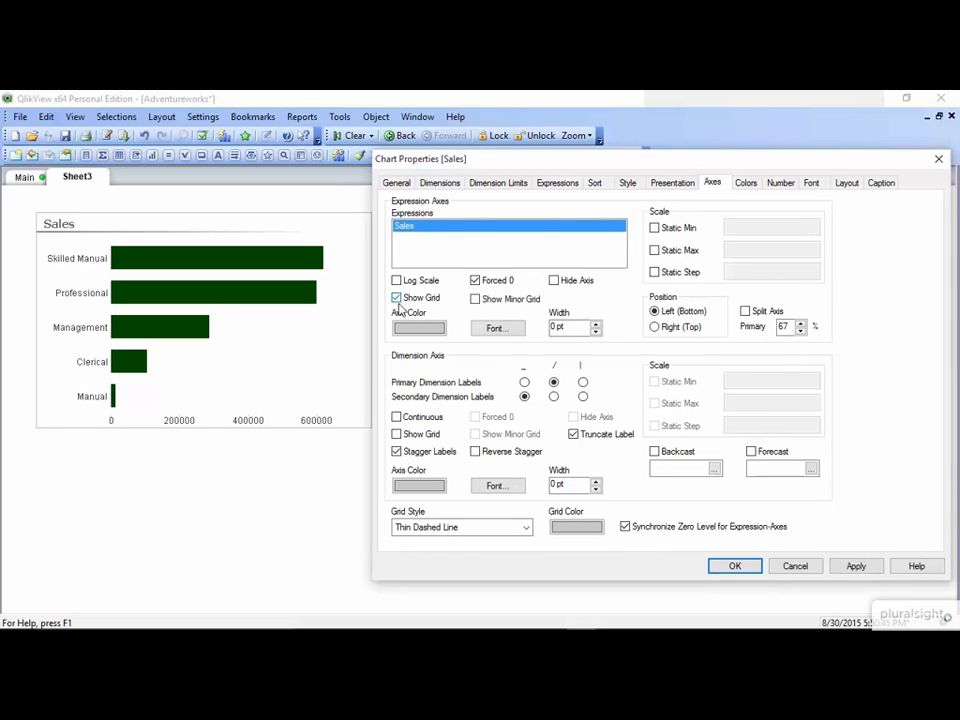
left_click(852, 568)
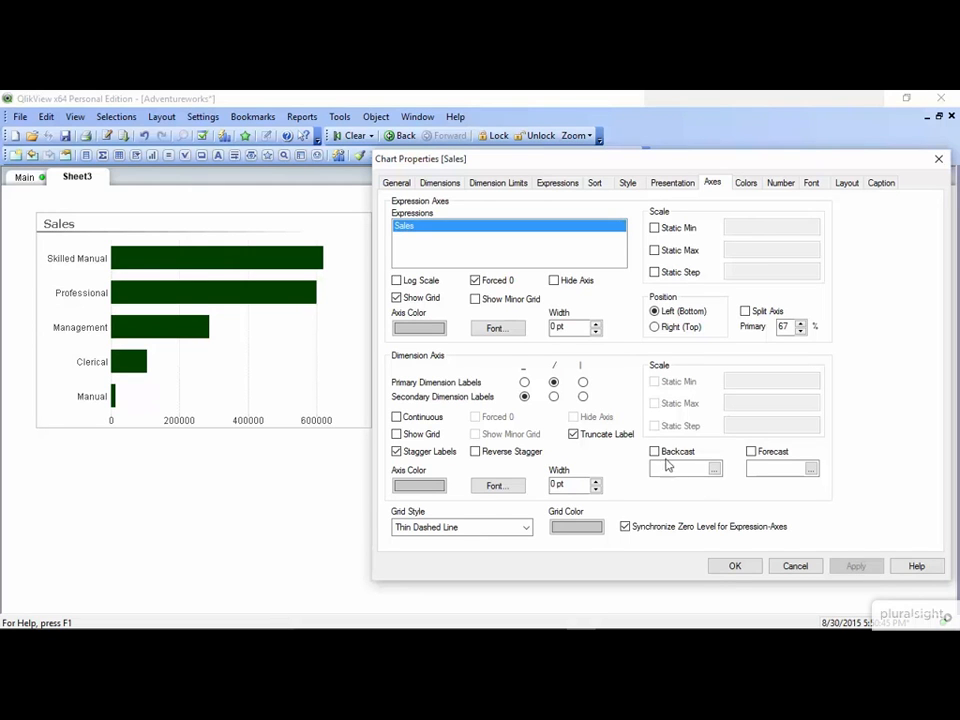
- Set the grid line colour to grey and close Chart Properties
left_click(578, 531)
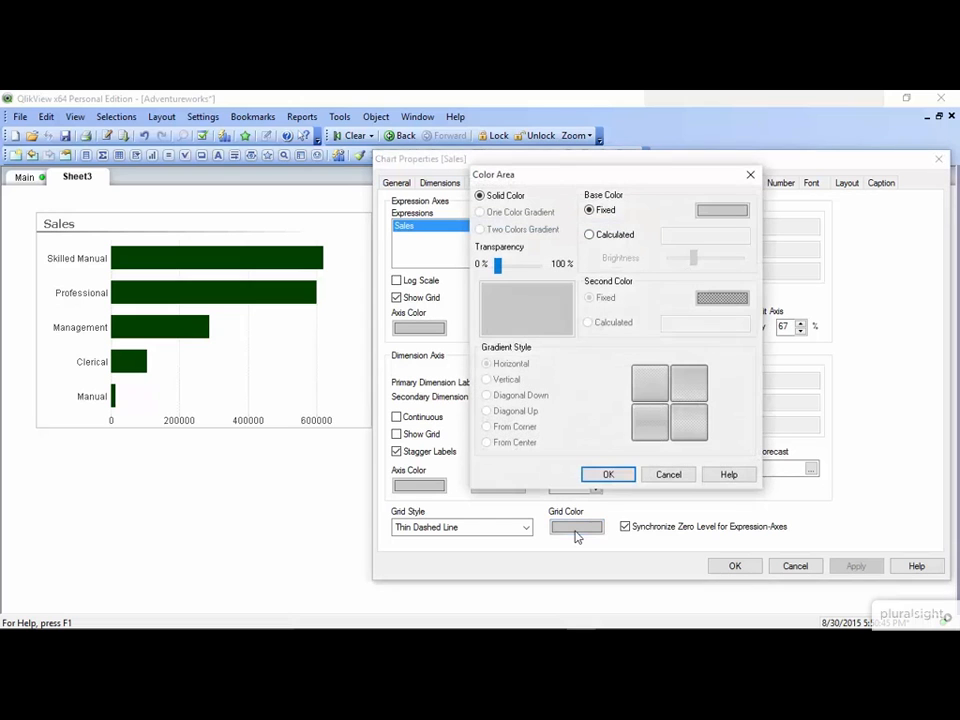
left_click(728, 211)
left_click(521, 331)
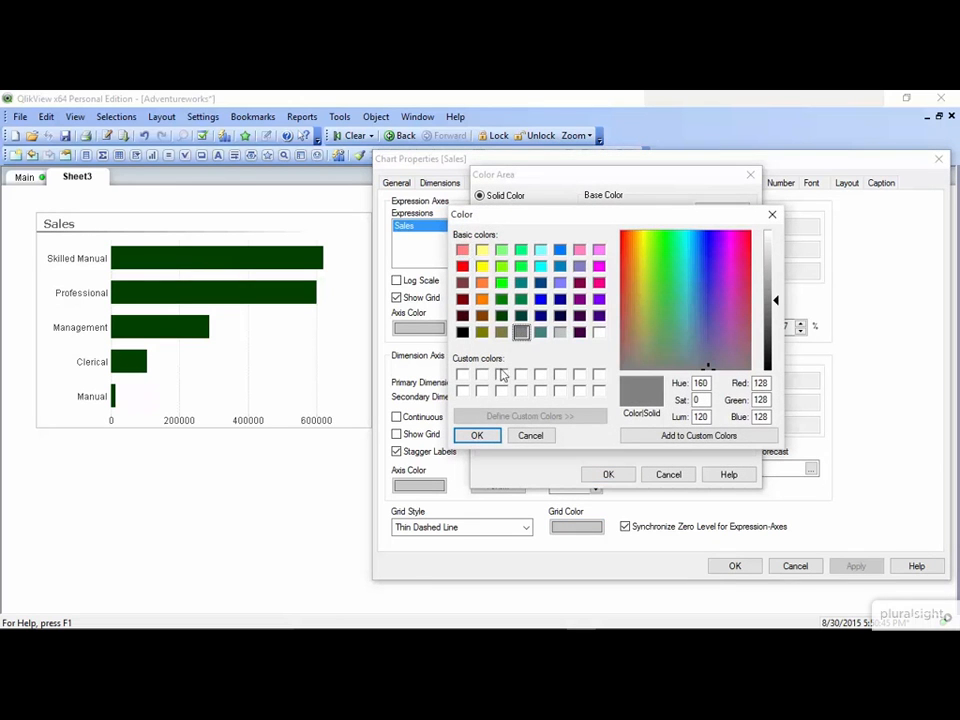
left_click(477, 437)
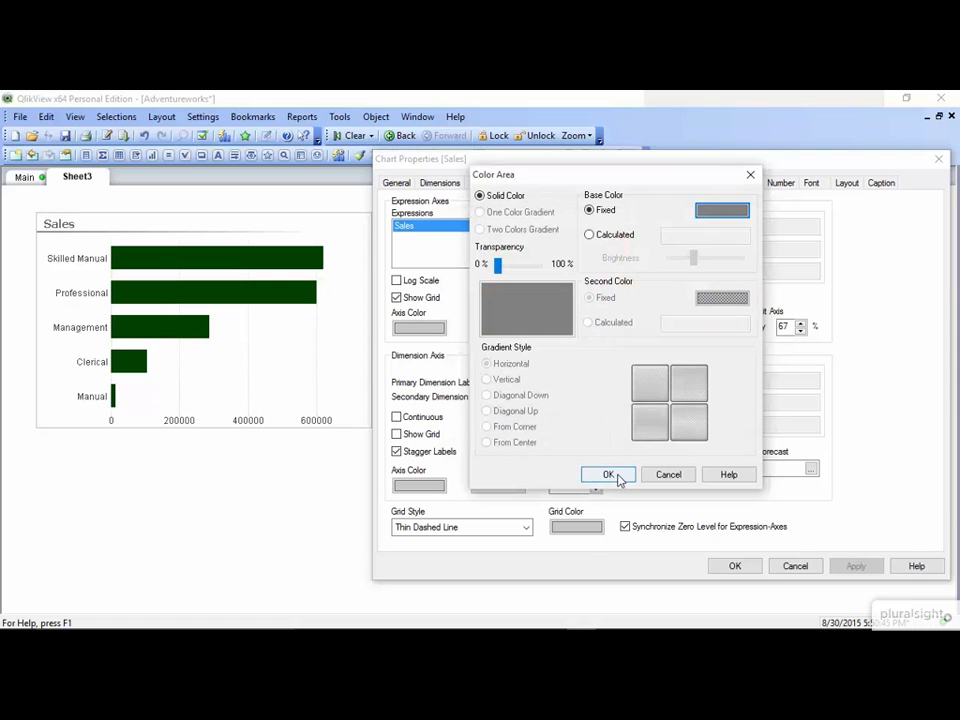
left_click(617, 477)
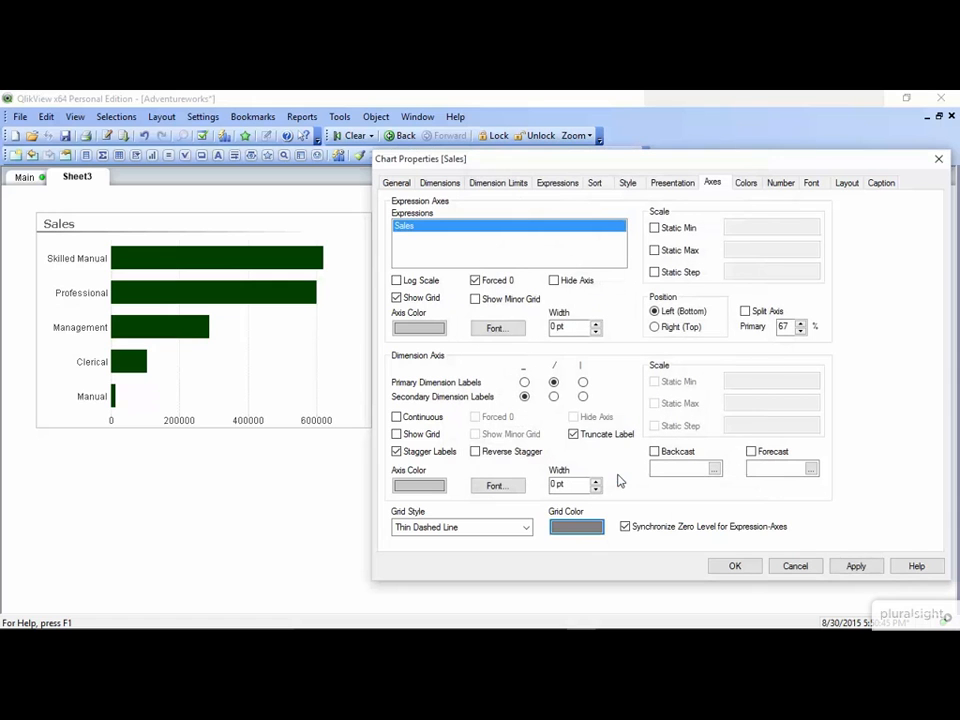
left_click(743, 569)
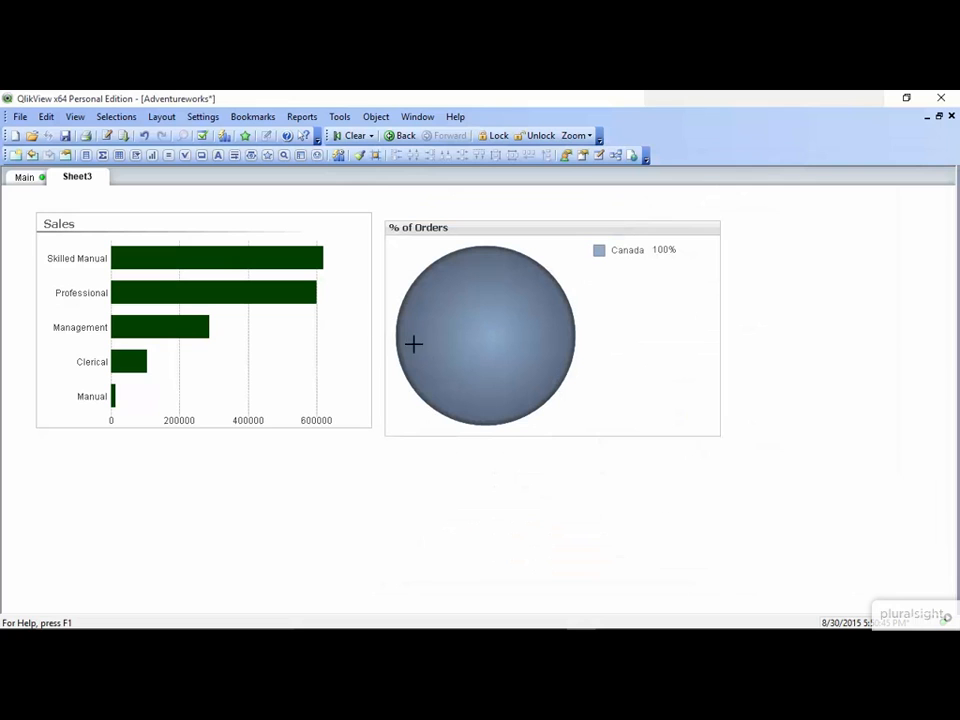
mouse_move(302, 260)
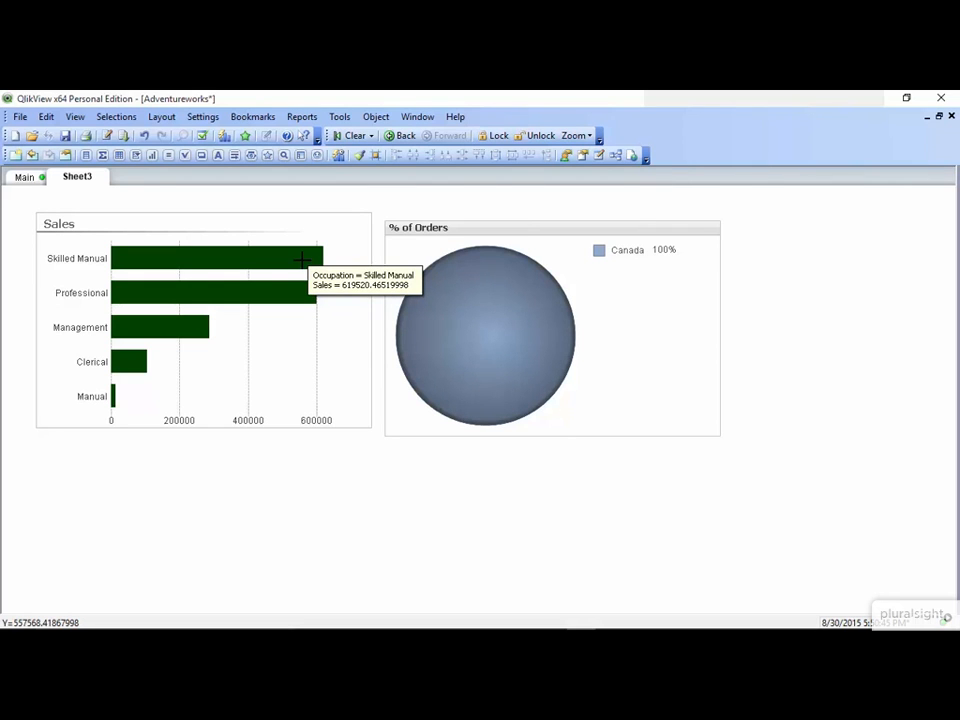
- Format Sales as Money with the pattern's decimals removed, previewing as $35,572
right_click(302, 260)
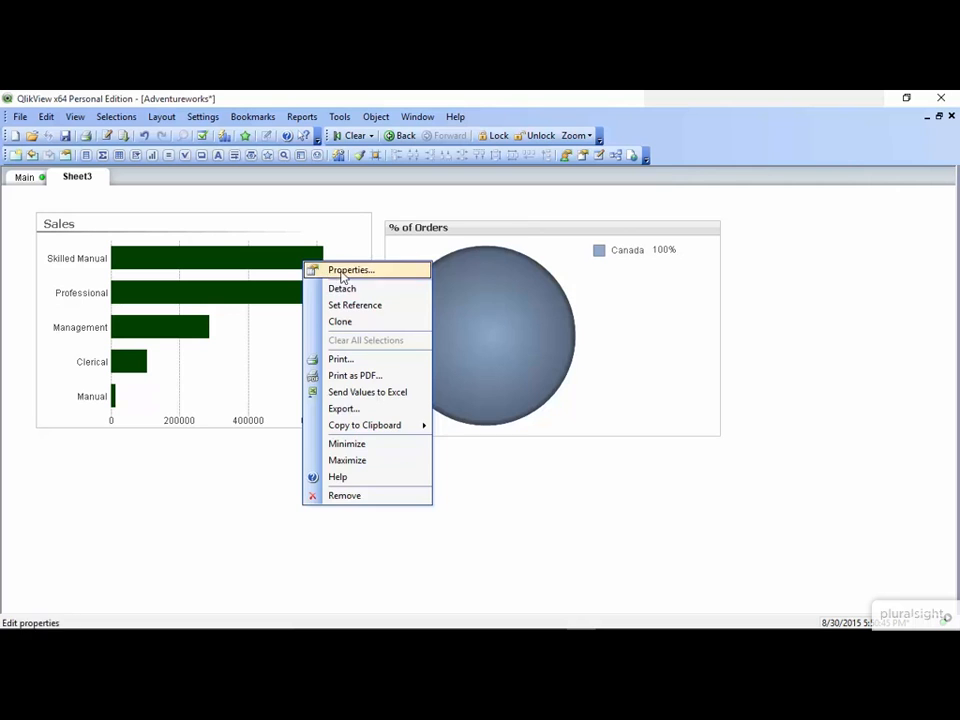
left_click(341, 276)
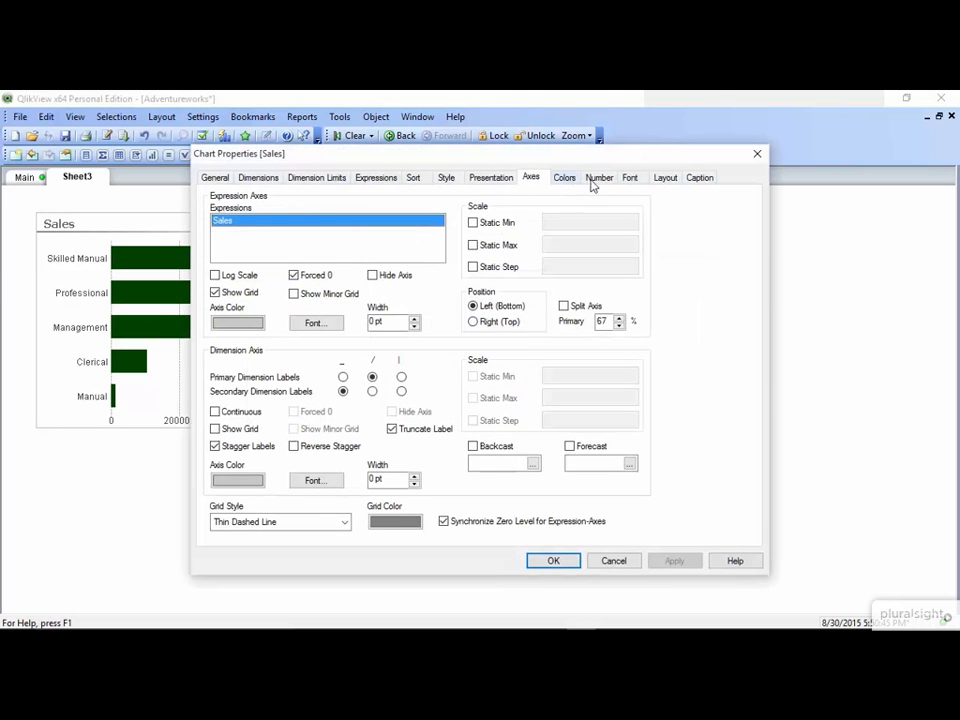
left_click(598, 178)
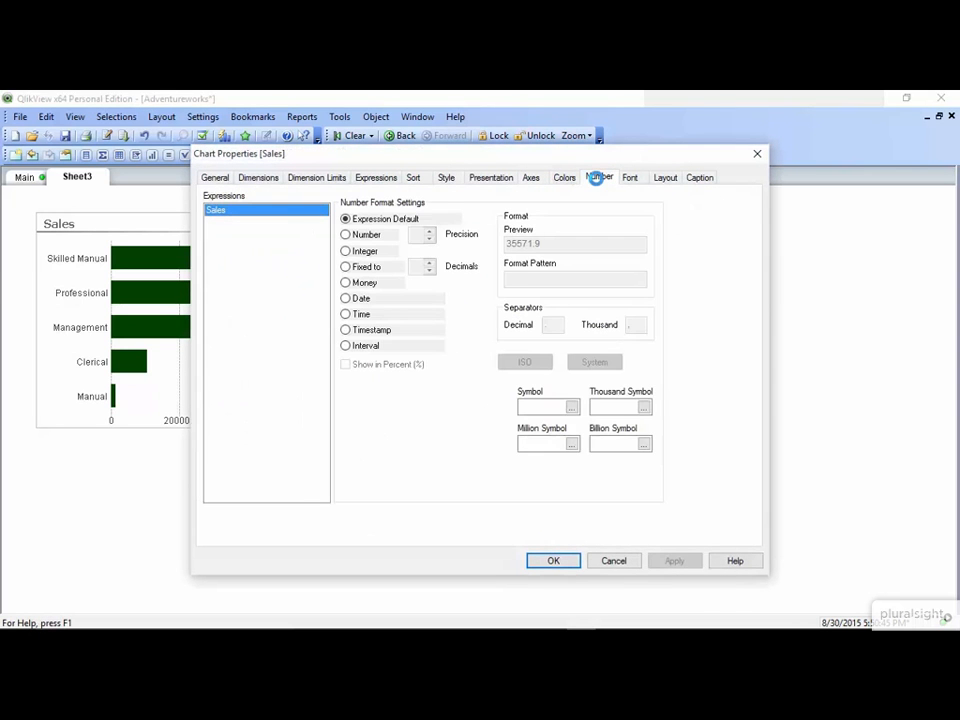
left_click(364, 284)
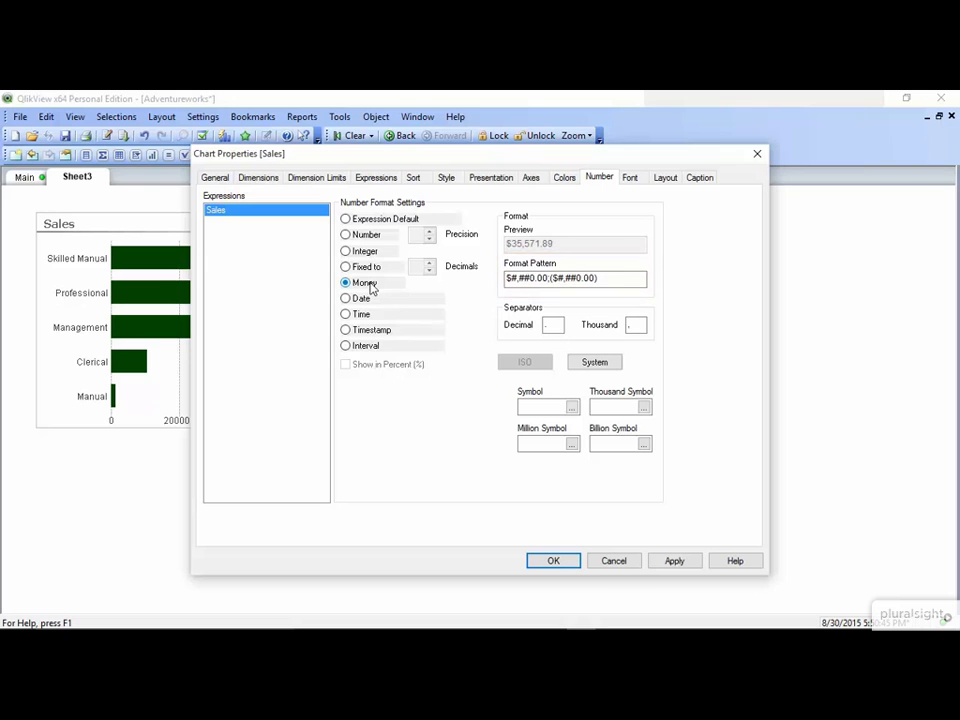
left_click(539, 280)
key("BackSpace")
key("Delete")
key("Right")
key("Right")
key("Right")
key("Right")
key("Delete")
key("Delete")
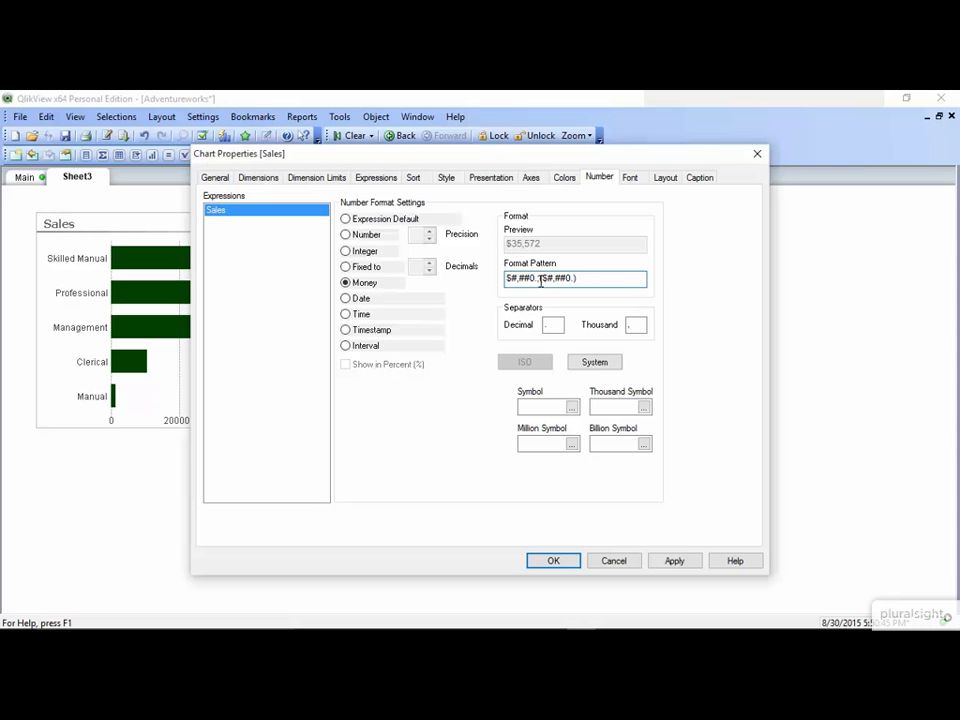
- Save the whole-dollar format, then add Gender as a second dimension to split bars into F and M
left_click(573, 564)
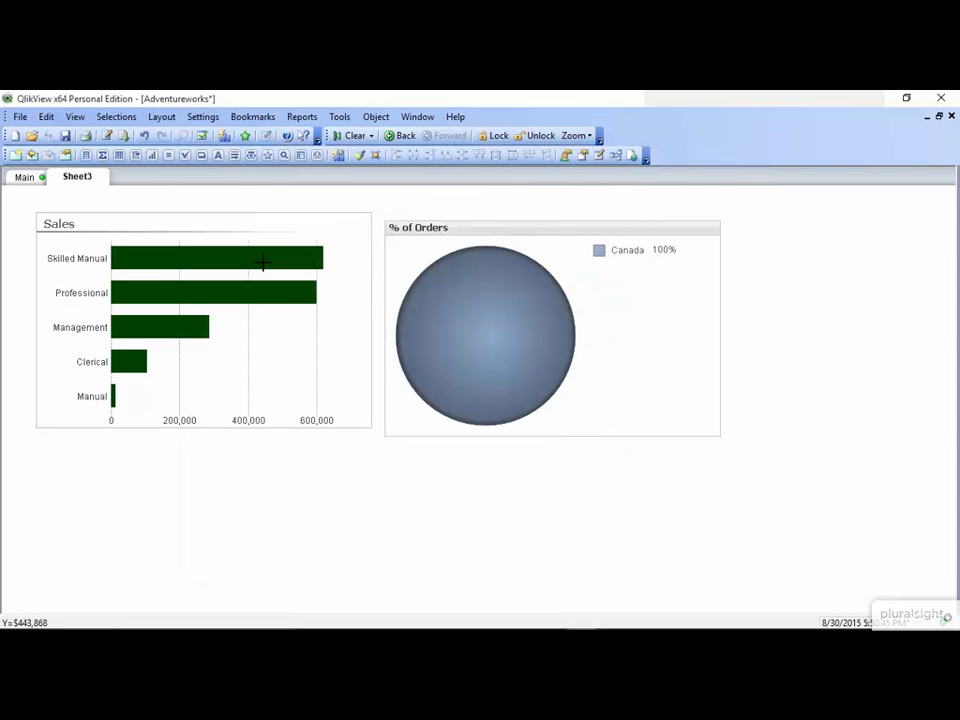
mouse_move(262, 263)
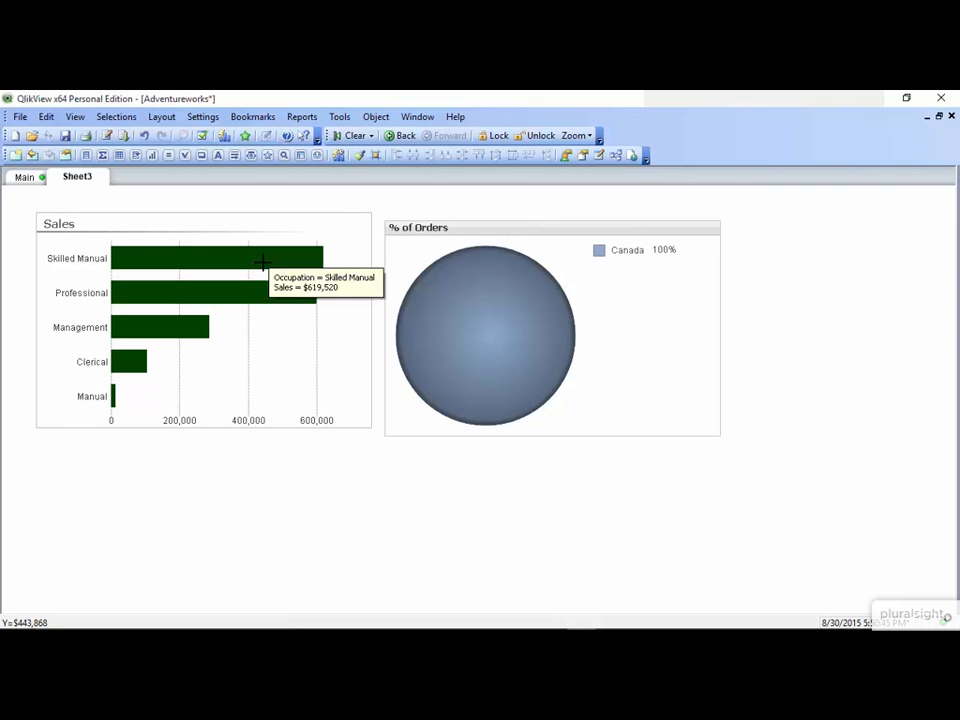
right_click(262, 263)
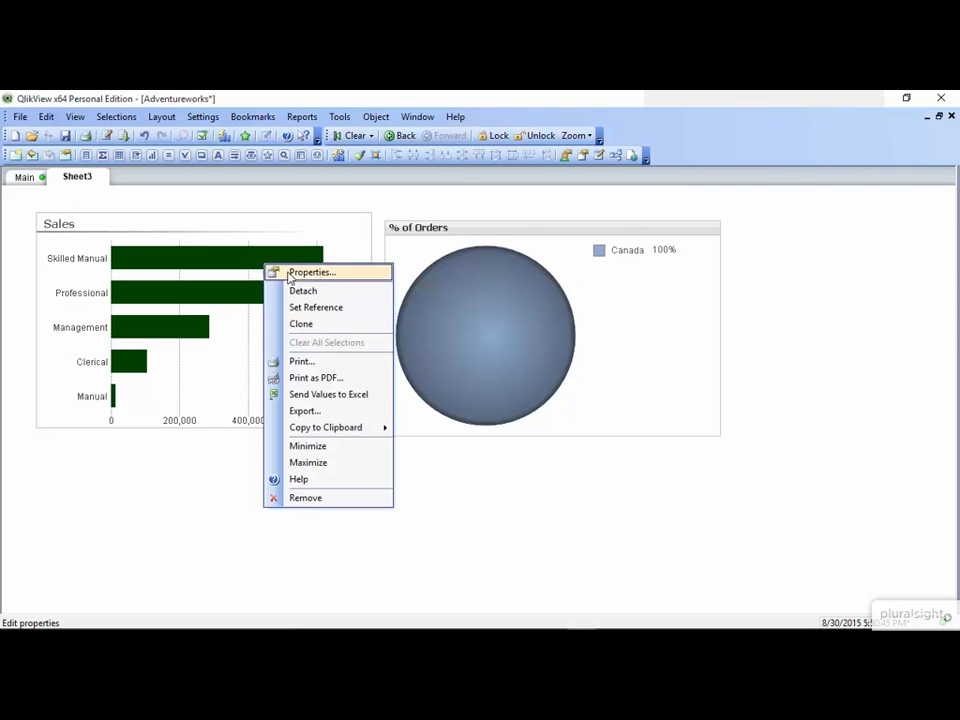
left_click(290, 272)
left_click(268, 178)
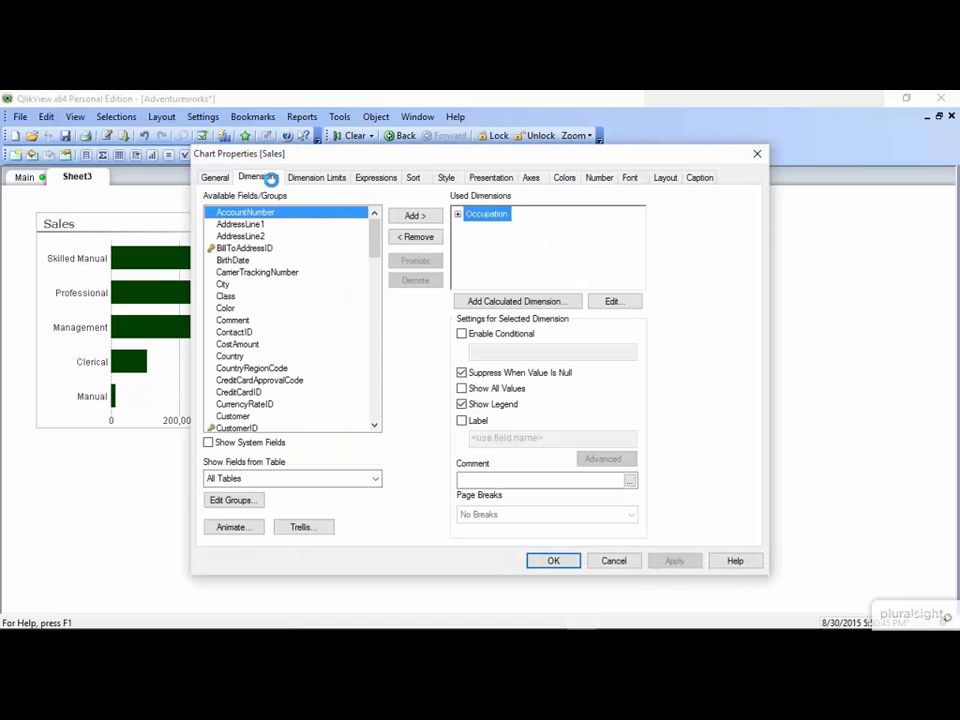
left_click(327, 310)
key("g")
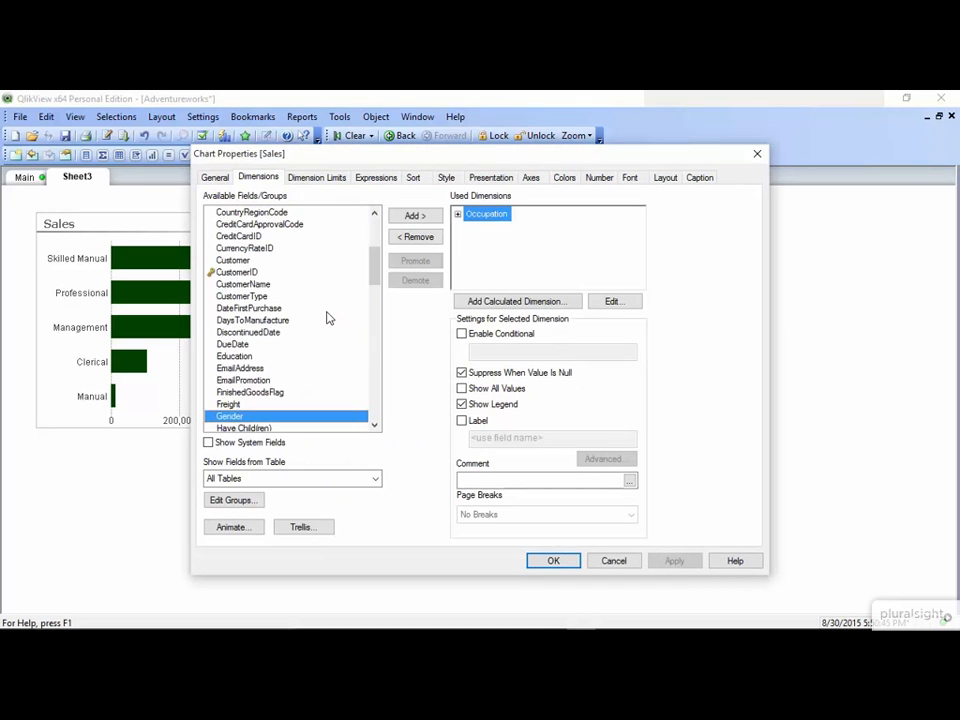
left_click(414, 218)
left_click_drag(467, 156, 646, 151)
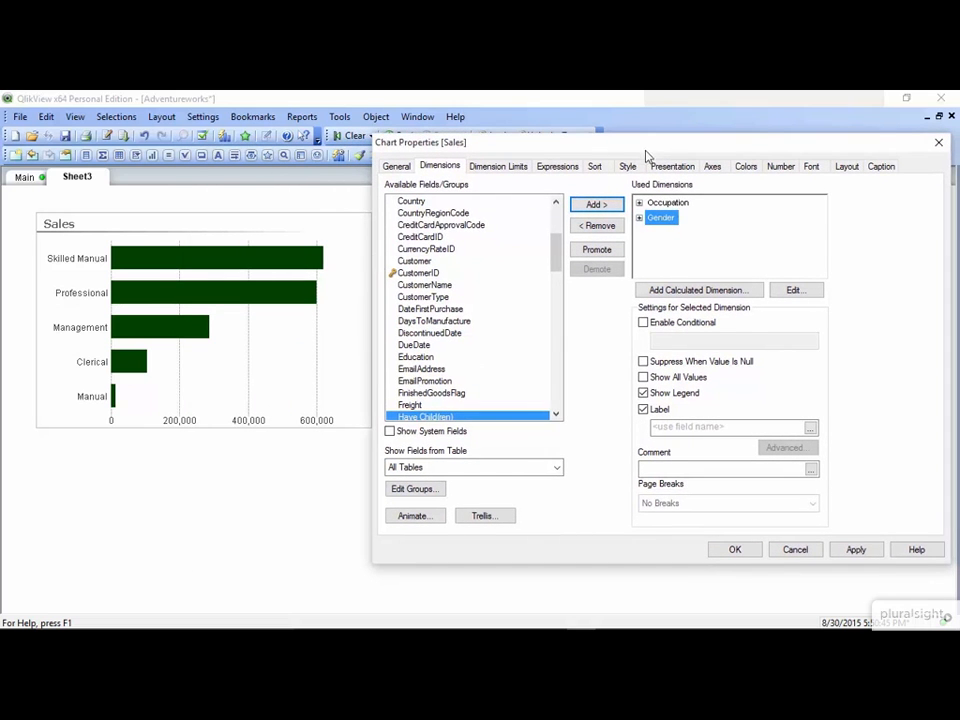
left_click(864, 555)
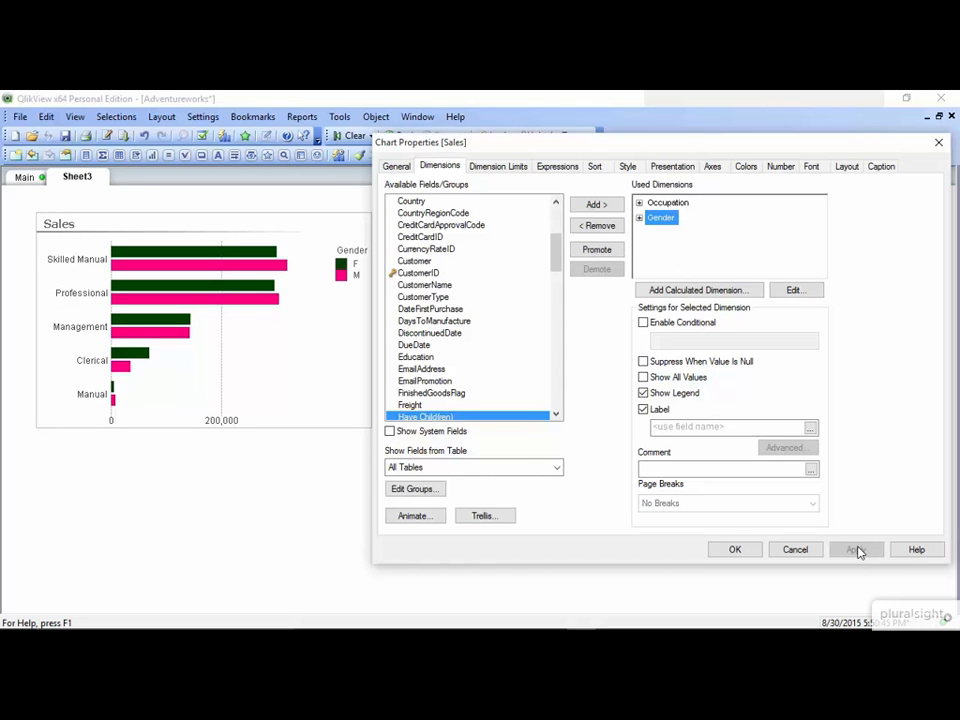
left_click(624, 167)
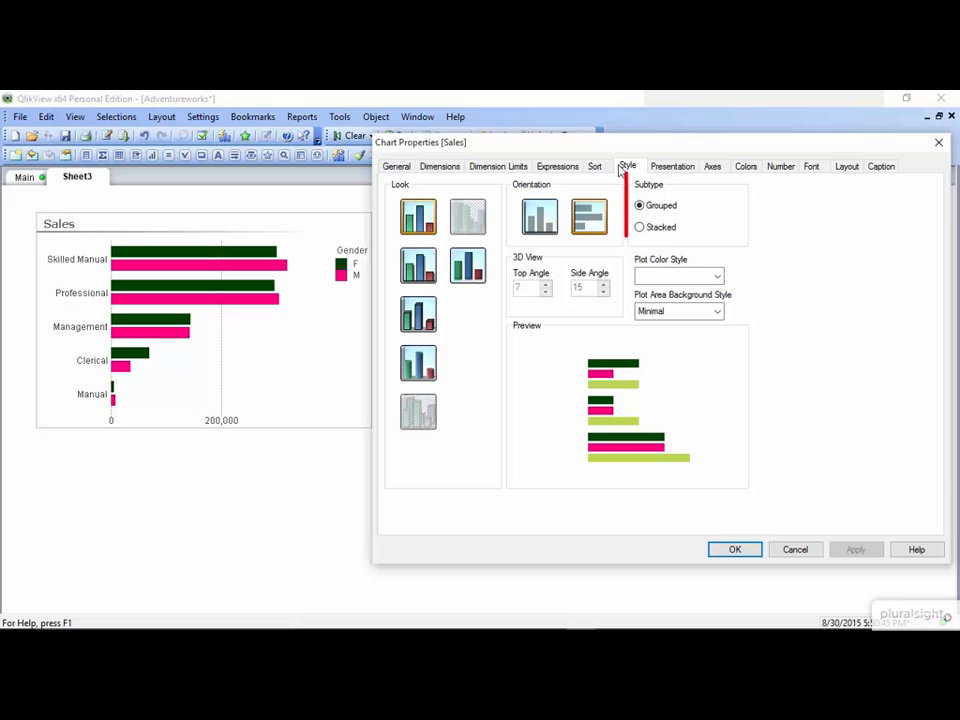
- Change the chart subtype from grouped to Stacked, combining F and M per occupation
left_click(640, 228)
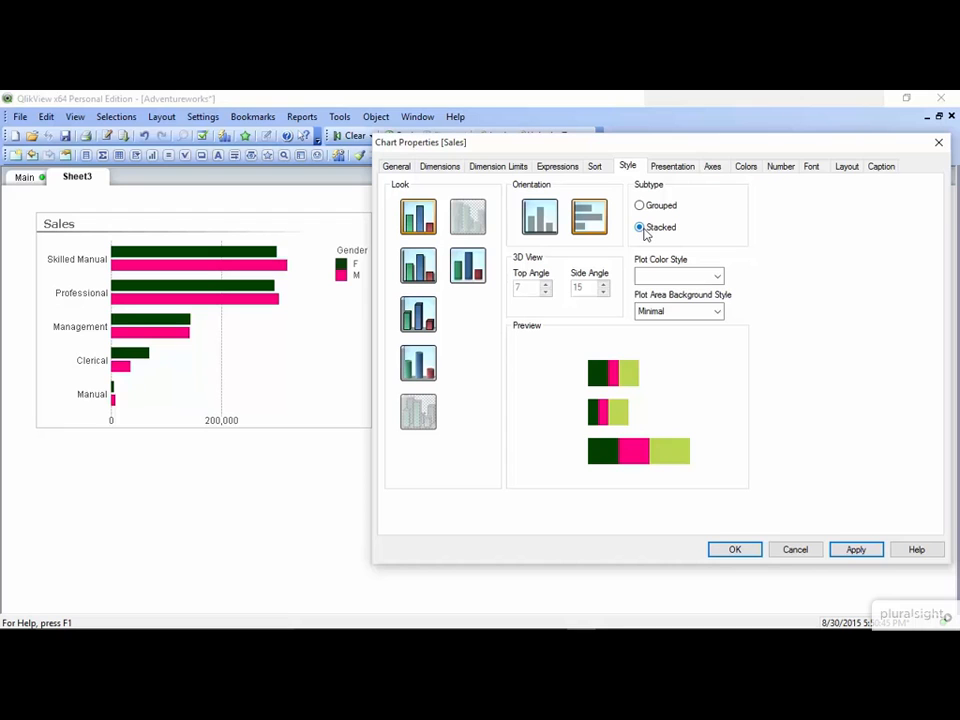
left_click(856, 550)
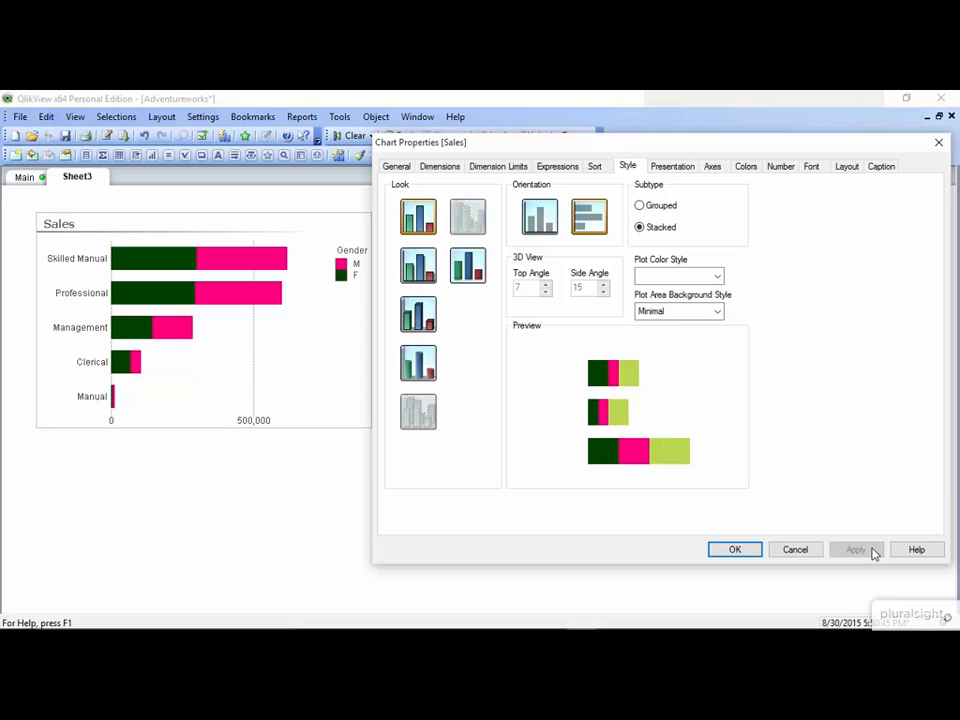
left_click(746, 167)
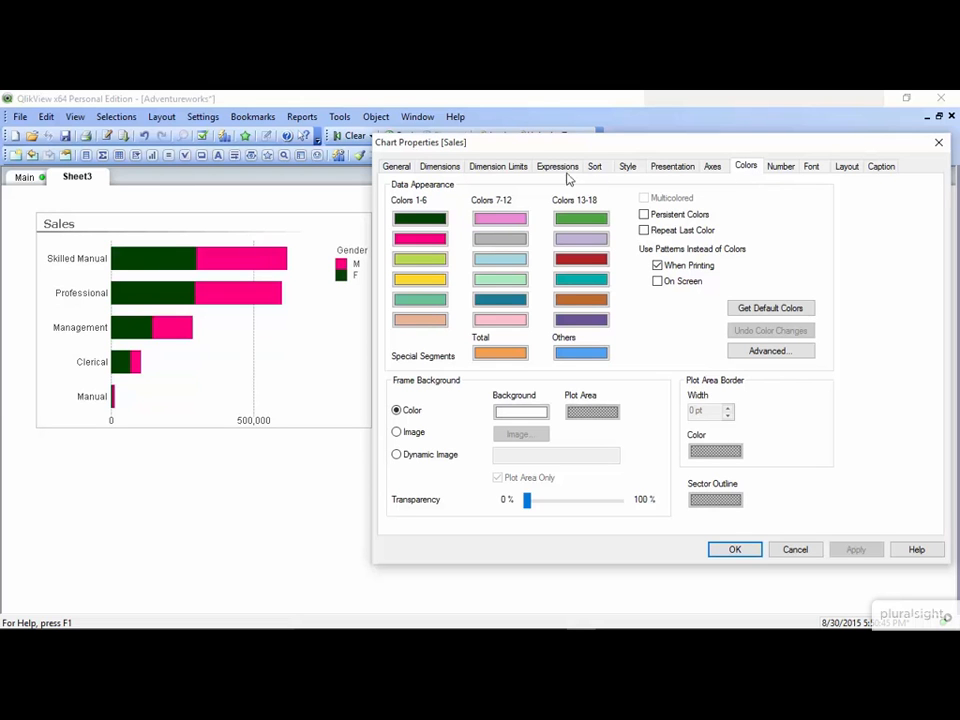
- Set the first data colour to pink for the F bars and apply
left_click(438, 227)
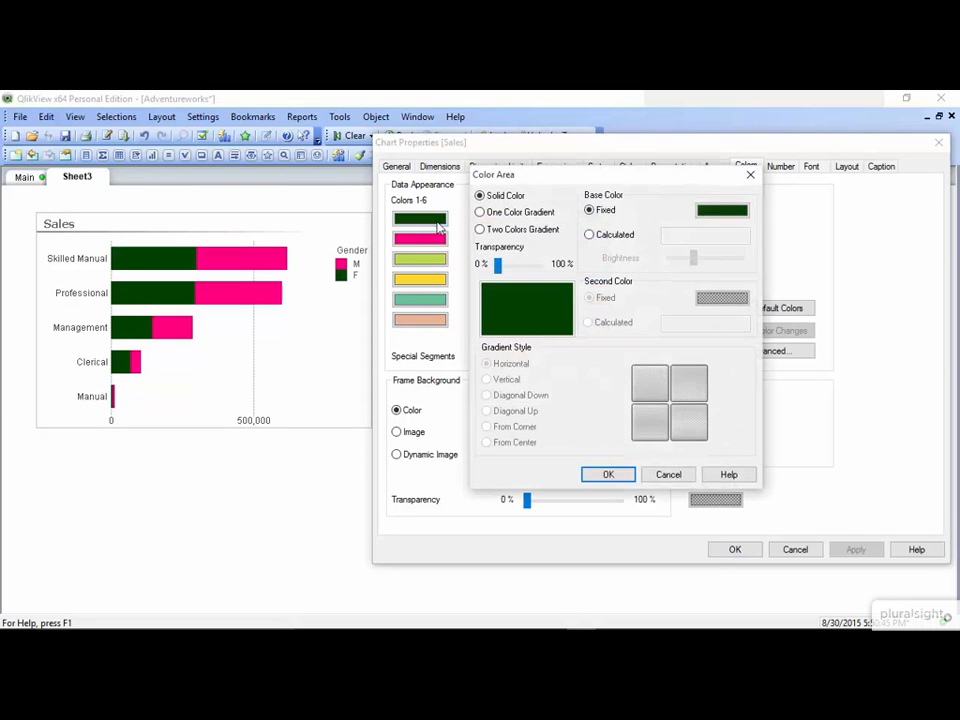
left_click(720, 210)
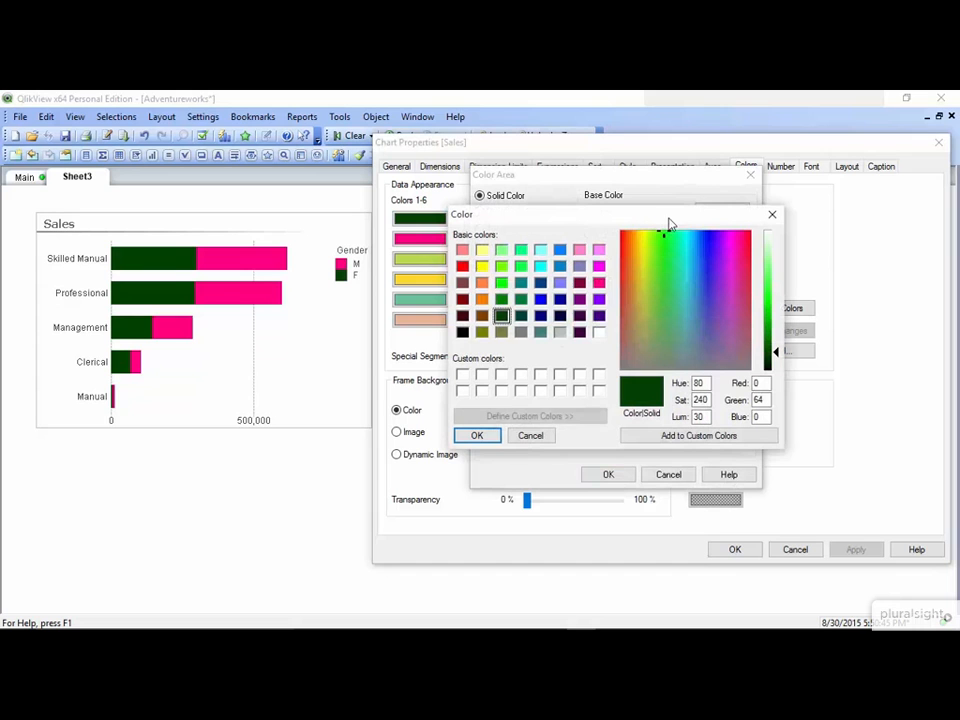
left_click(580, 250)
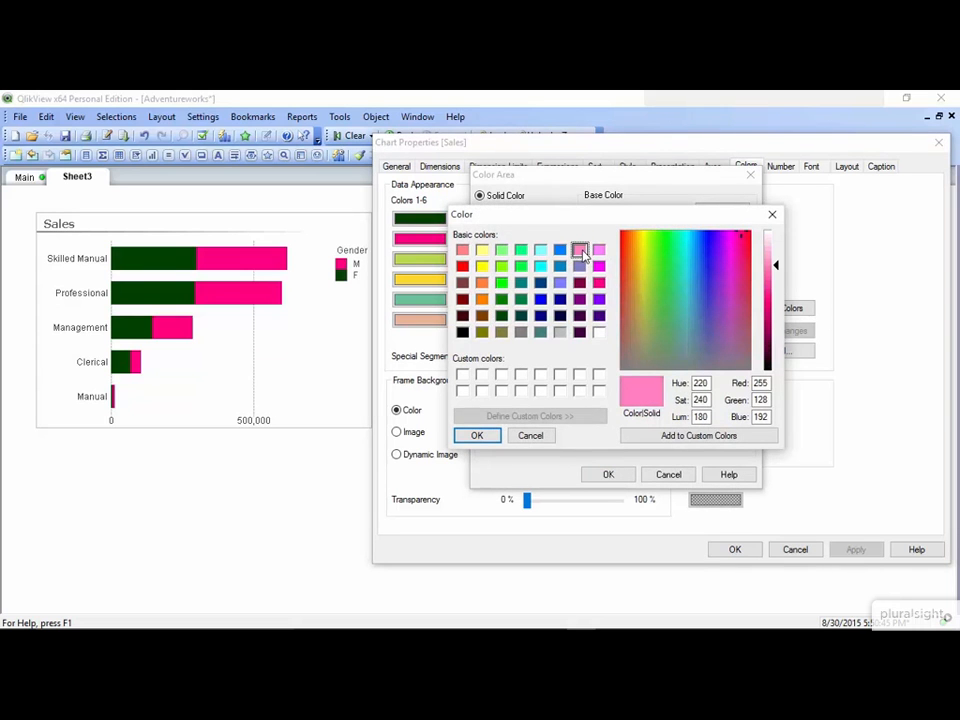
left_click(477, 436)
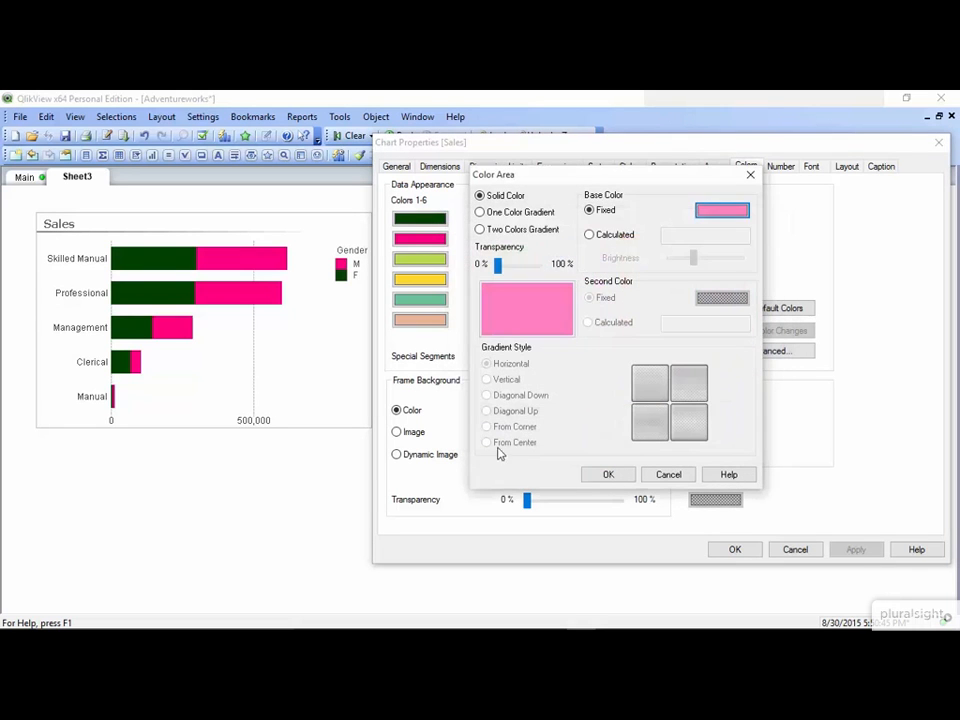
left_click(604, 478)
left_click(856, 550)
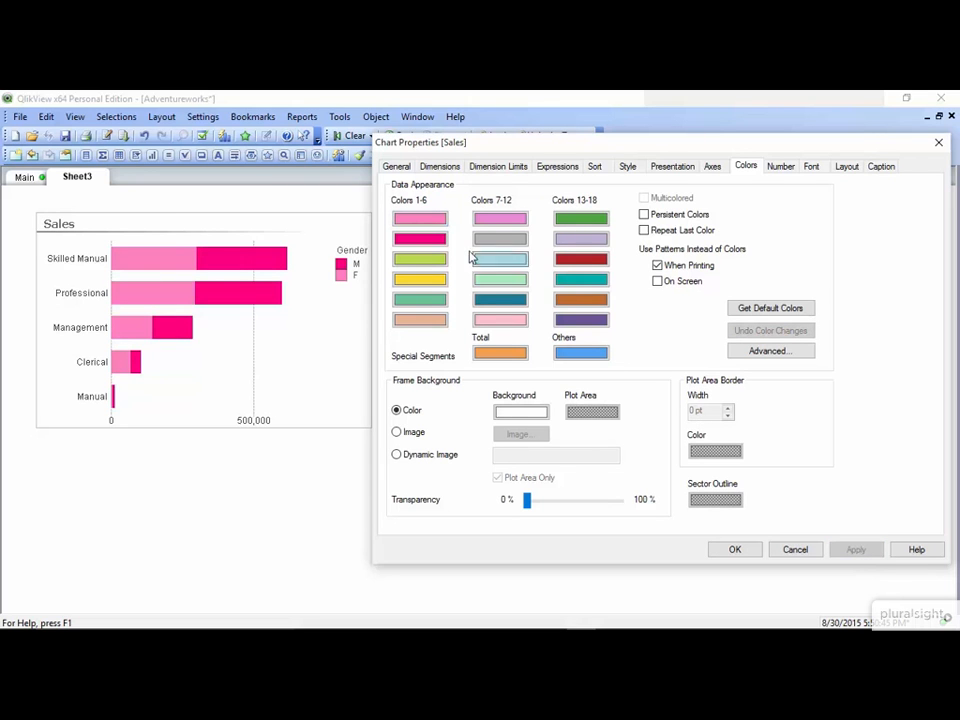
- Set the second data colour to blue for the M bars and apply
left_click(432, 244)
left_click(713, 212)
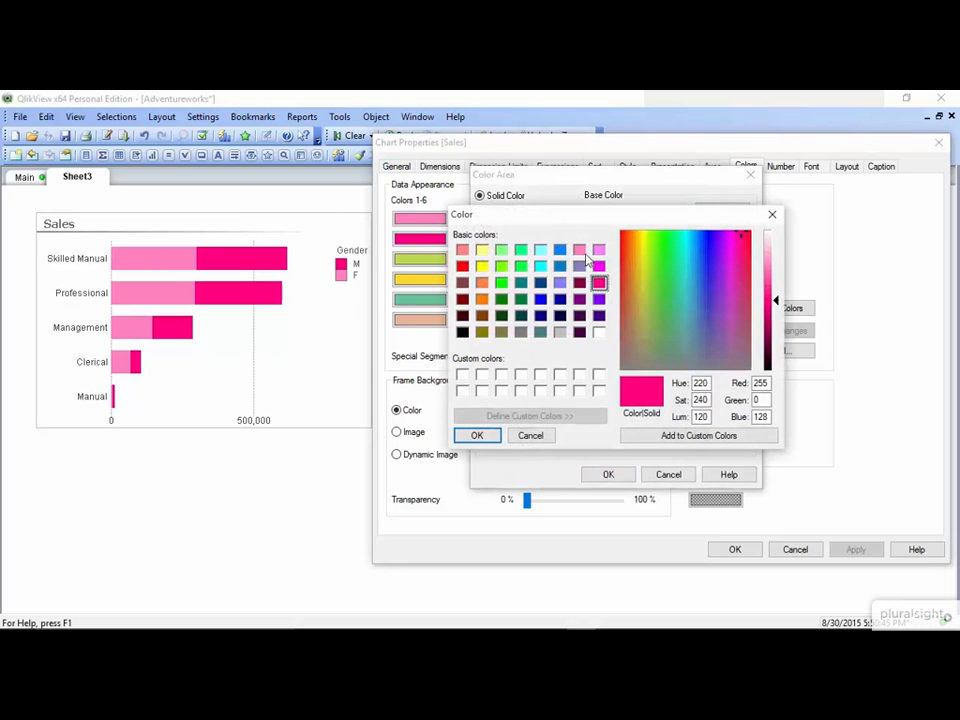
left_click(559, 250)
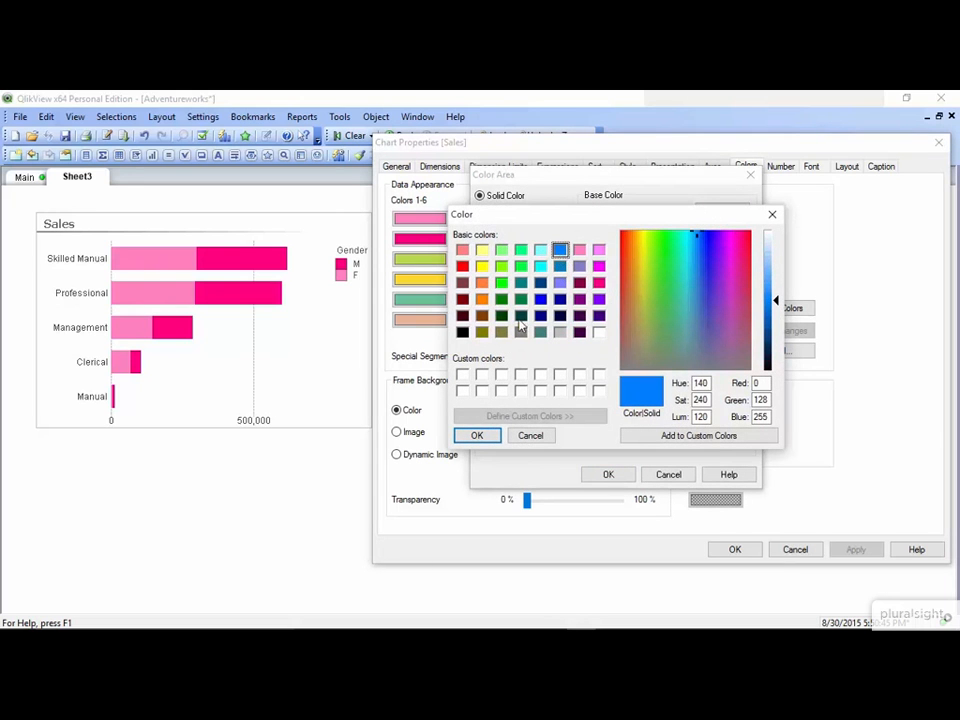
left_click(480, 435)
left_click(605, 476)
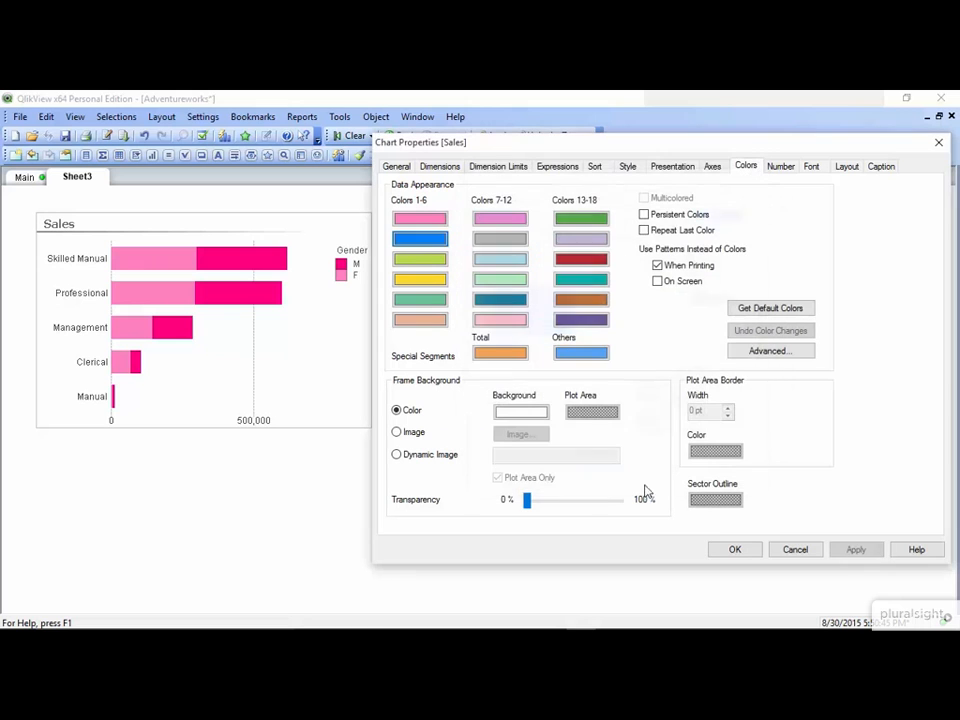
left_click(860, 551)
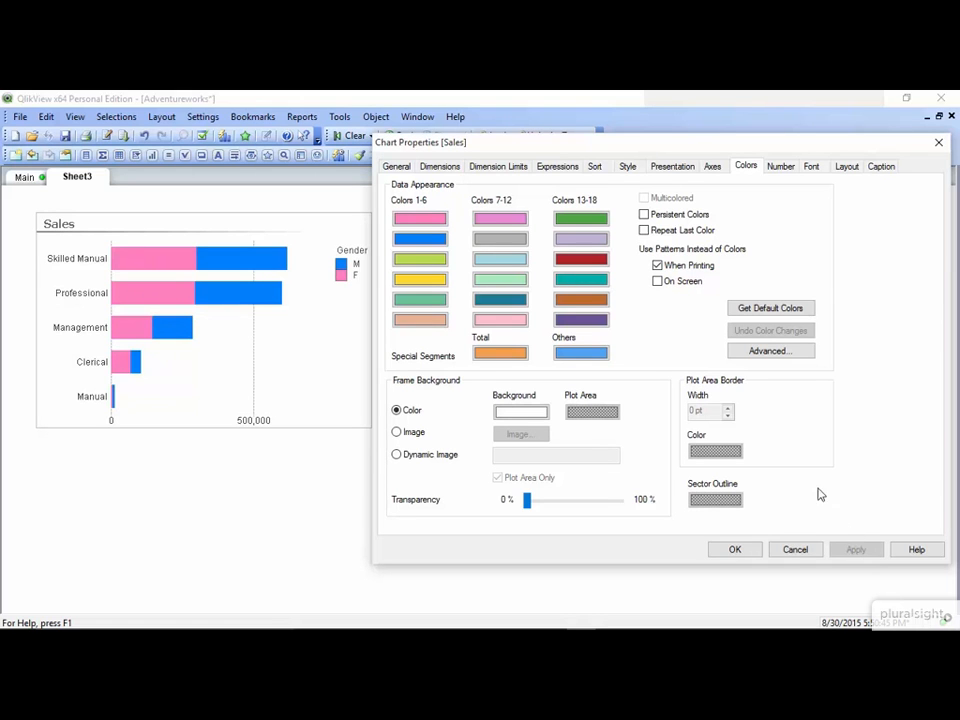
- Set the first data colour to orange, RGB 252, 141, 89, and apply
left_click(433, 225)
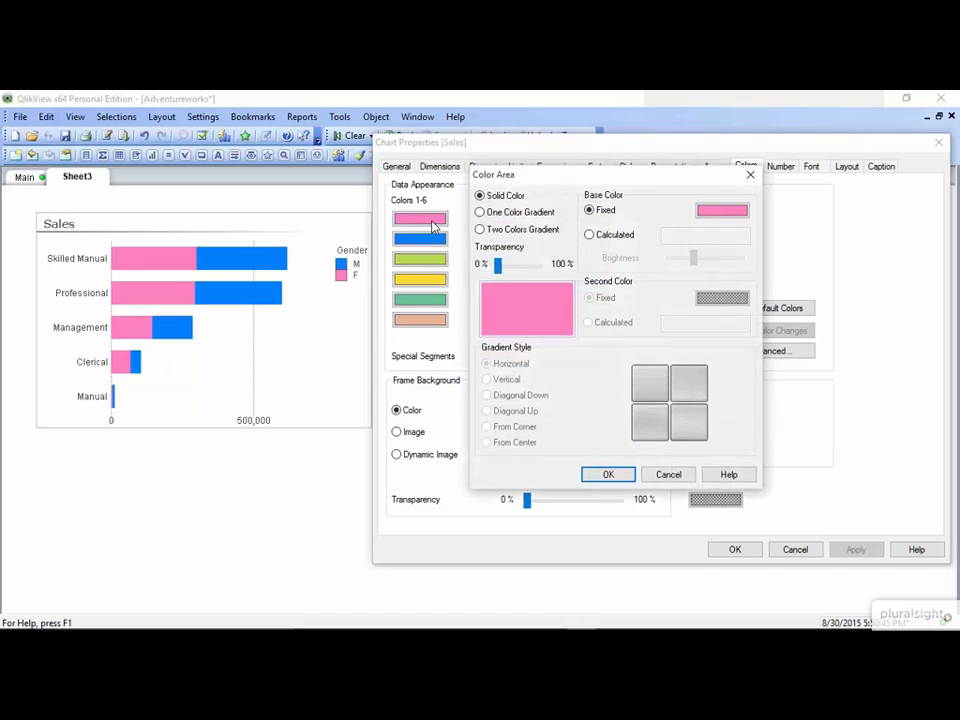
left_click(709, 212)
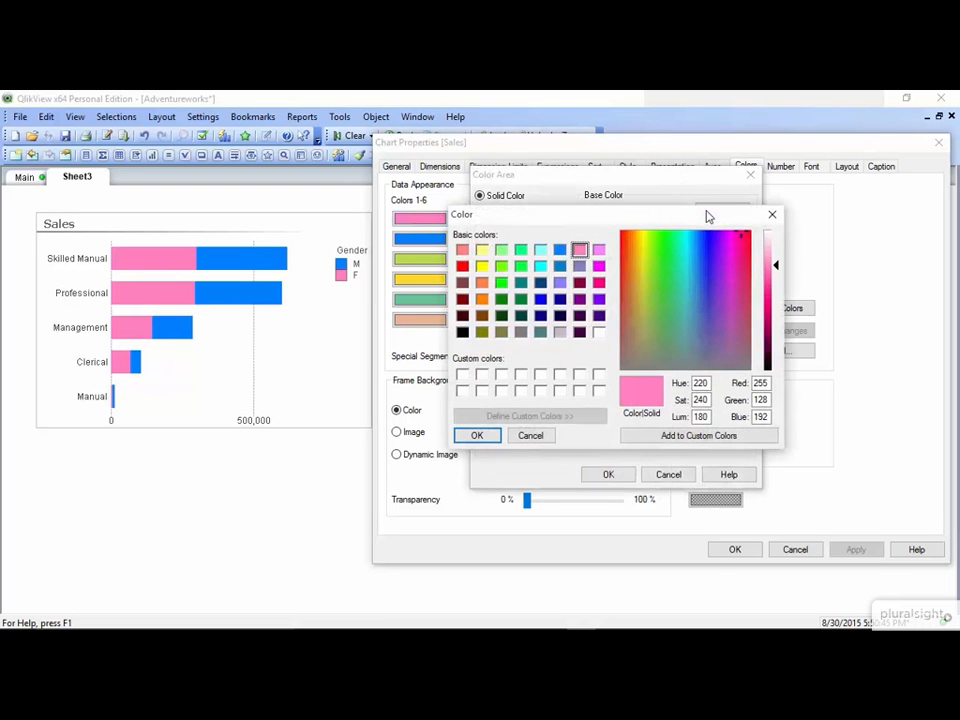
double_click(761, 383)
type("252")
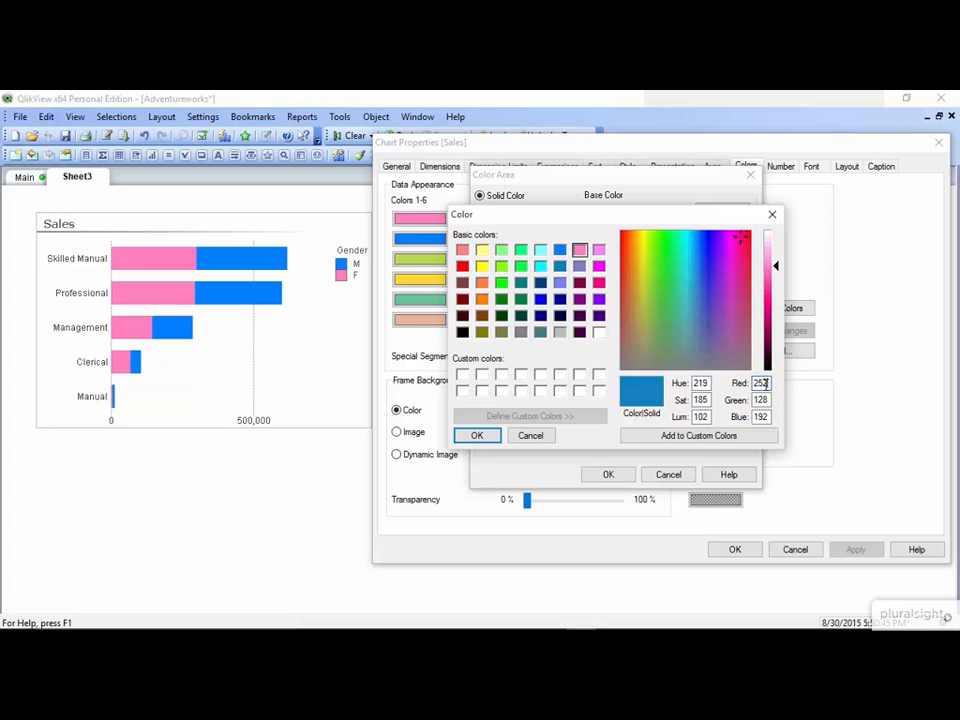
key("Tab")
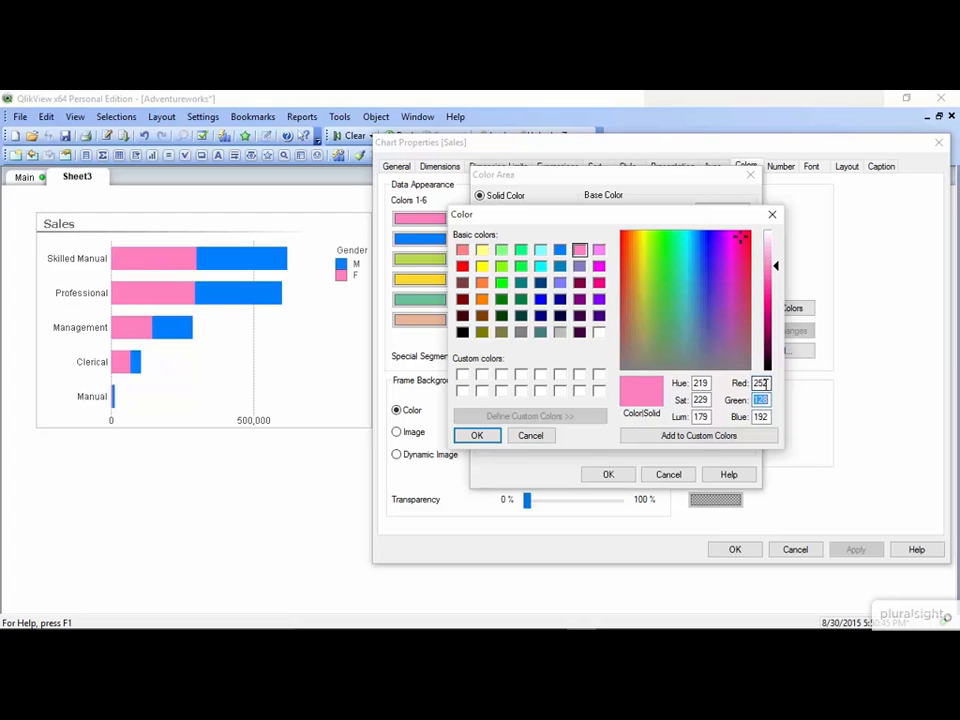
type("141")
key("Tab")
type("89")
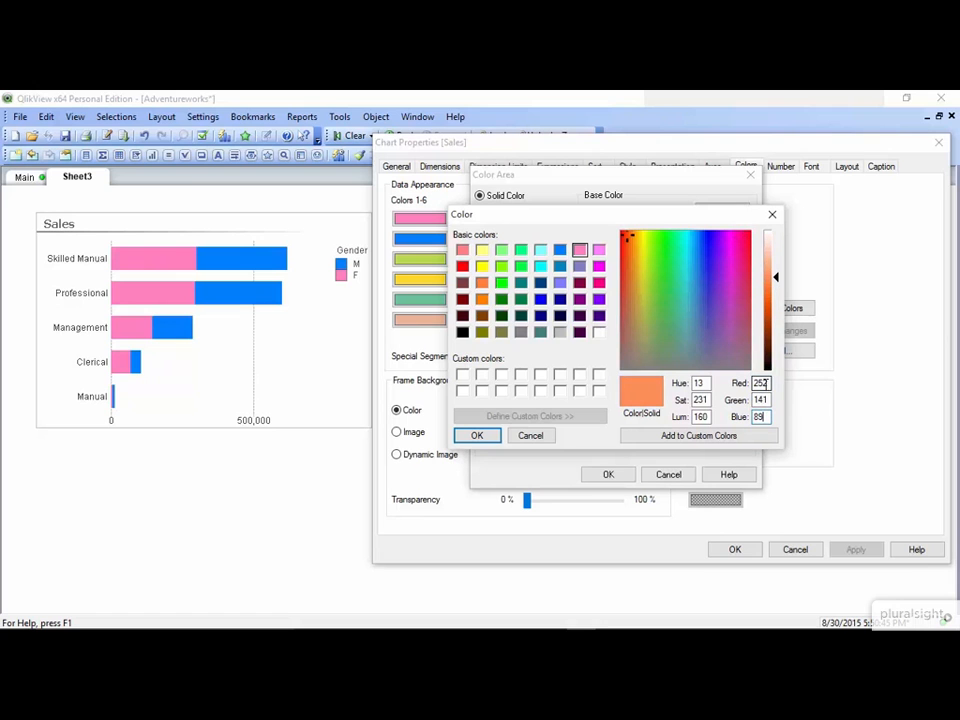
left_click(484, 435)
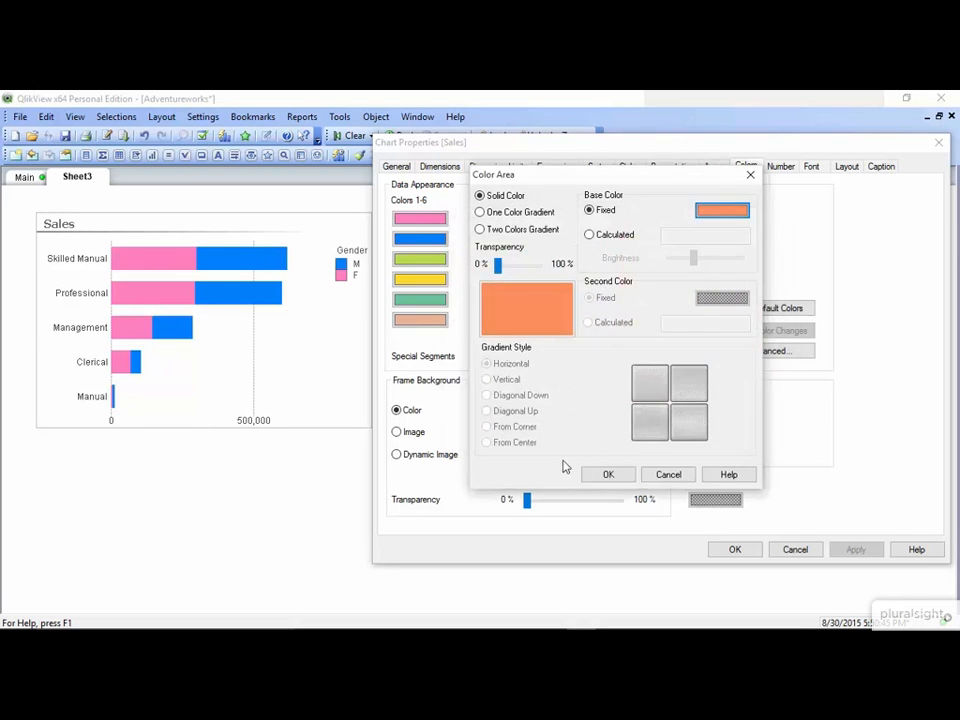
left_click(608, 472)
left_click(858, 550)
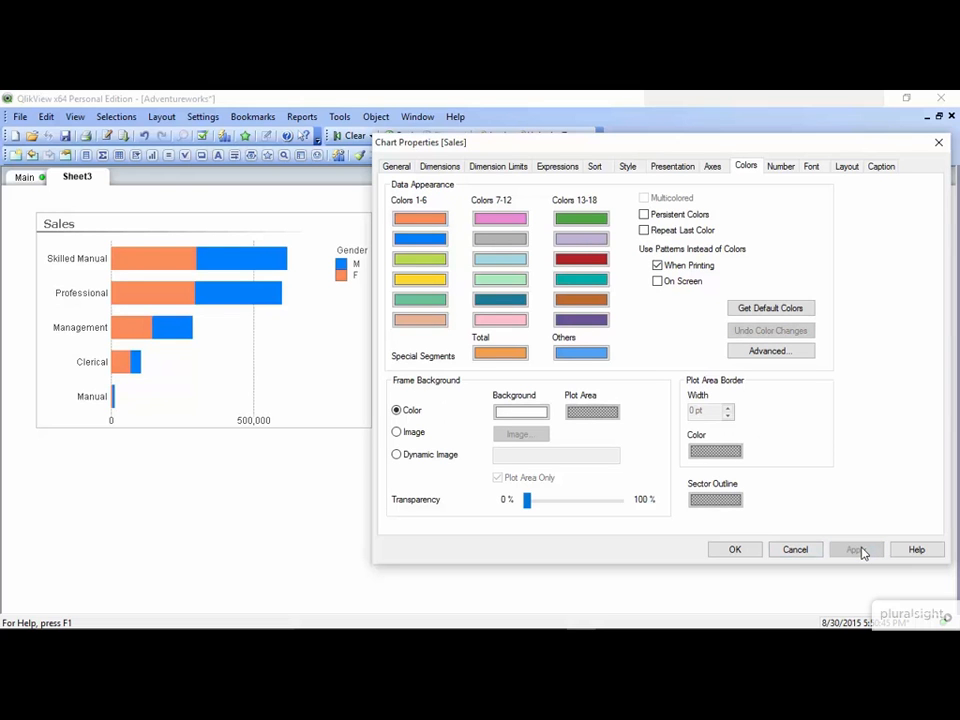
- Set the second data colour to green, RGB 145, 207, 96, and close properties
left_click(428, 239)
left_click(720, 210)
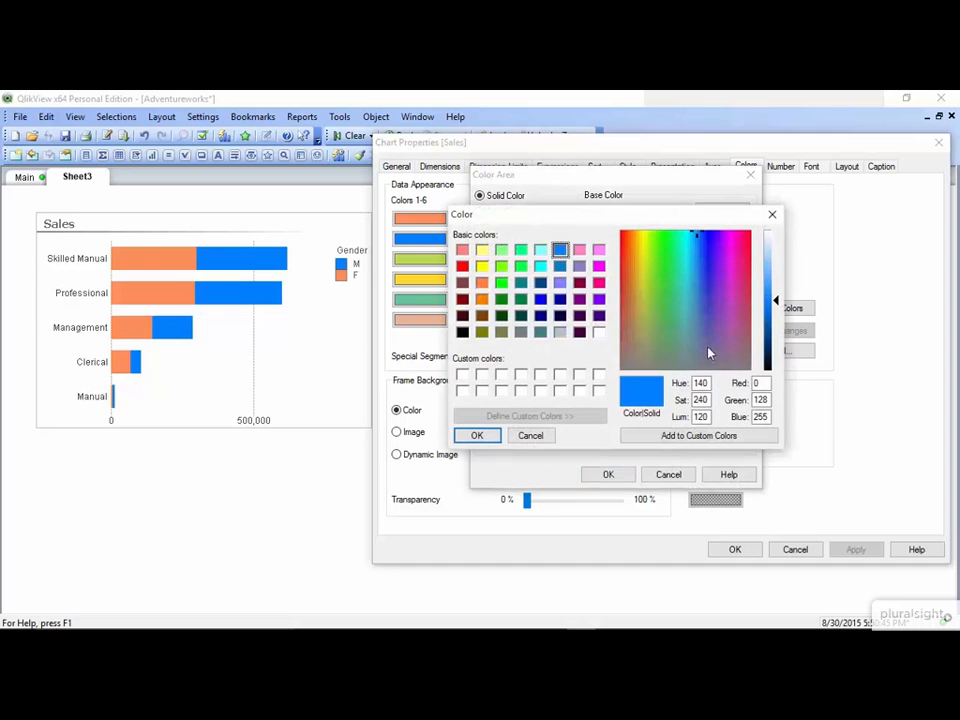
double_click(758, 384)
type("145")
key("Tab")
type("07")
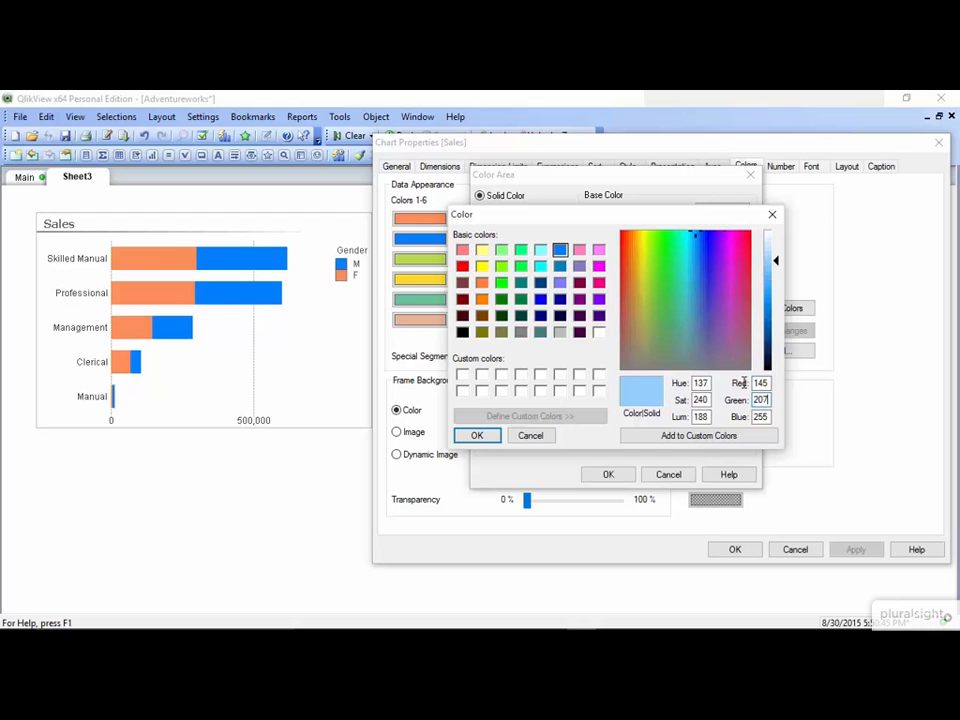
key("Tab")
type("96")
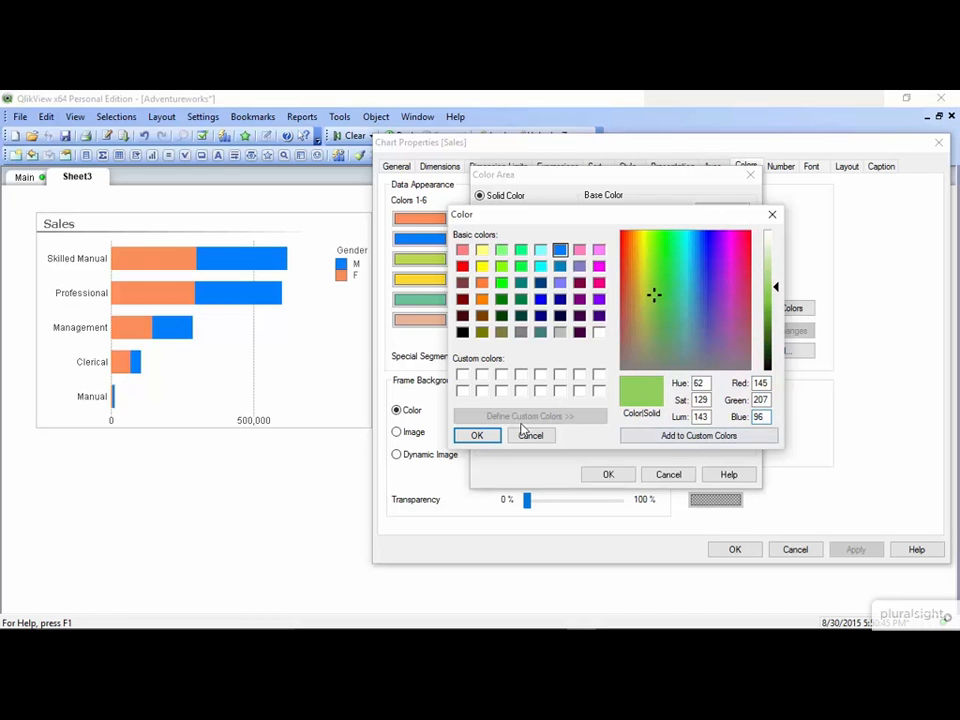
left_click(485, 438)
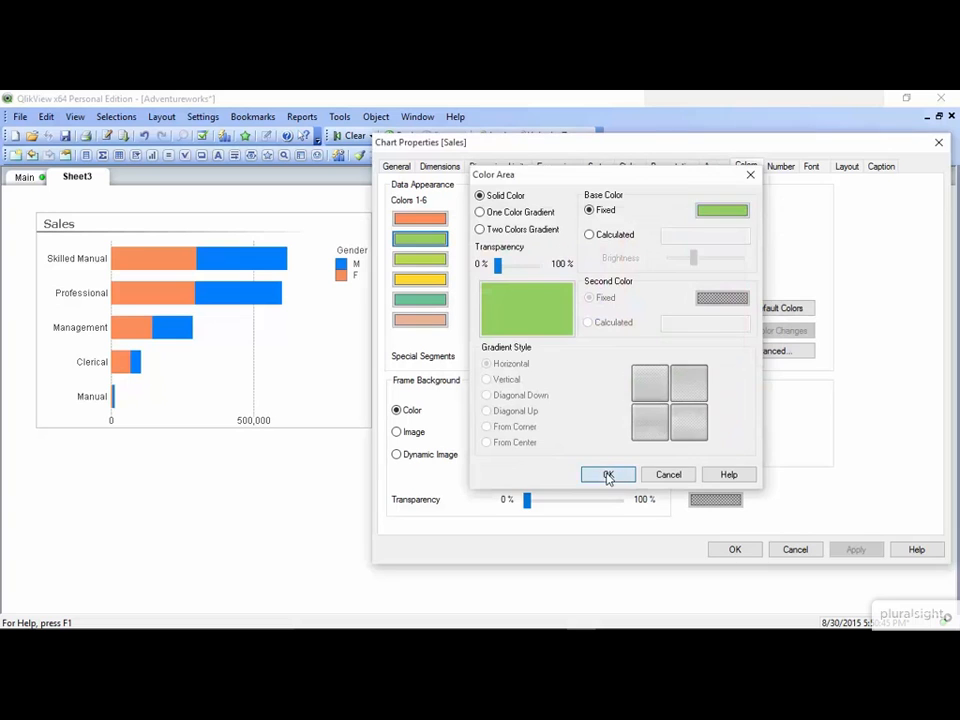
left_click(608, 475)
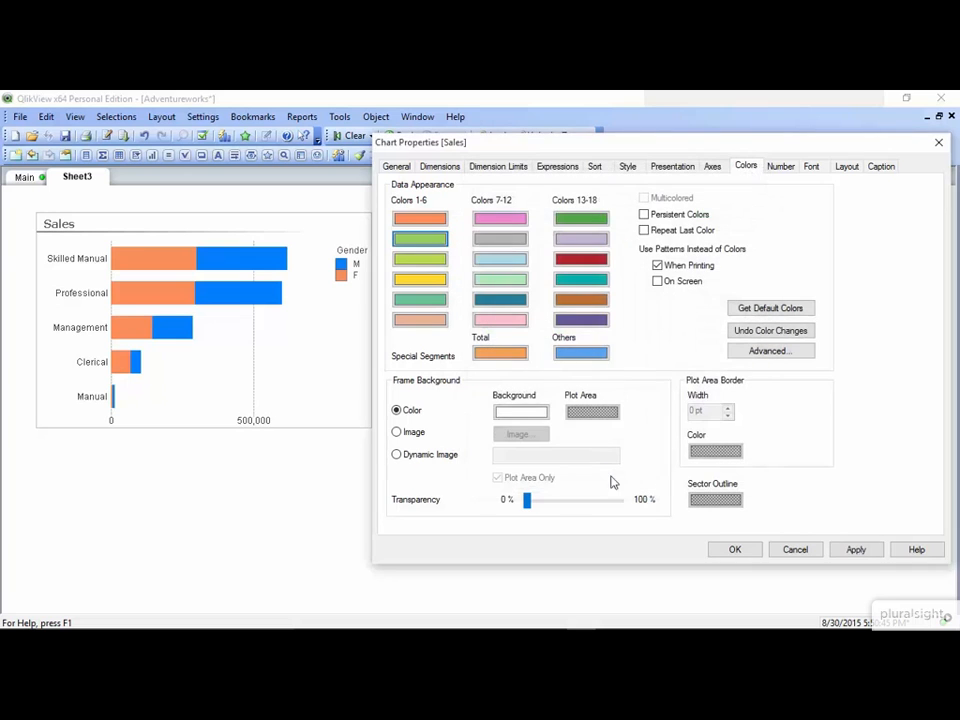
left_click(743, 558)
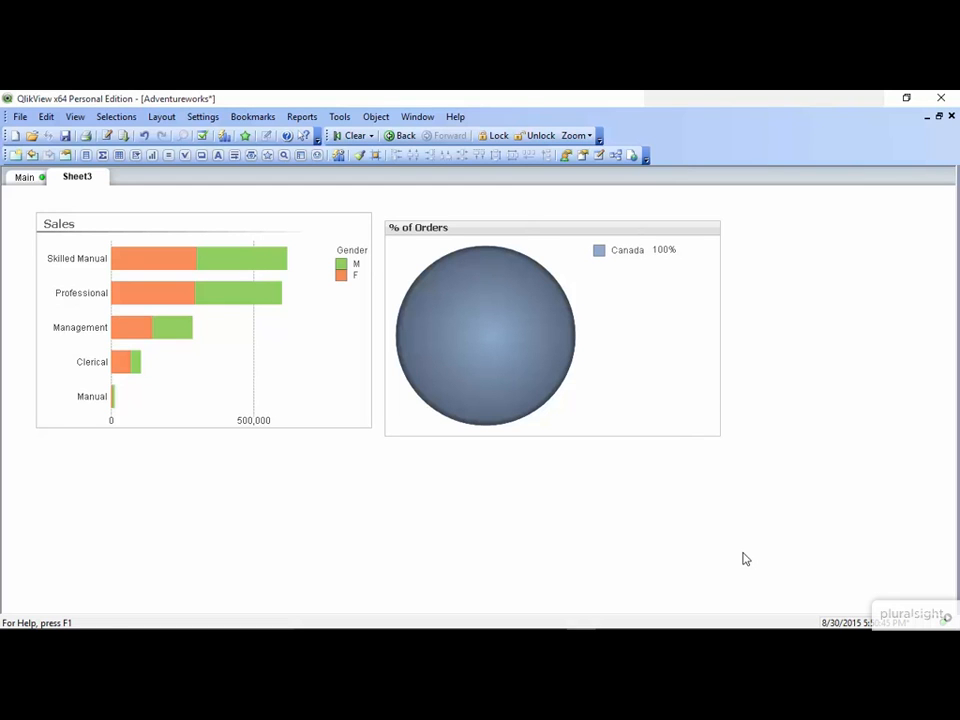
- Filter the chart to Gender M via the legend, then clear all selections
left_click(352, 263)
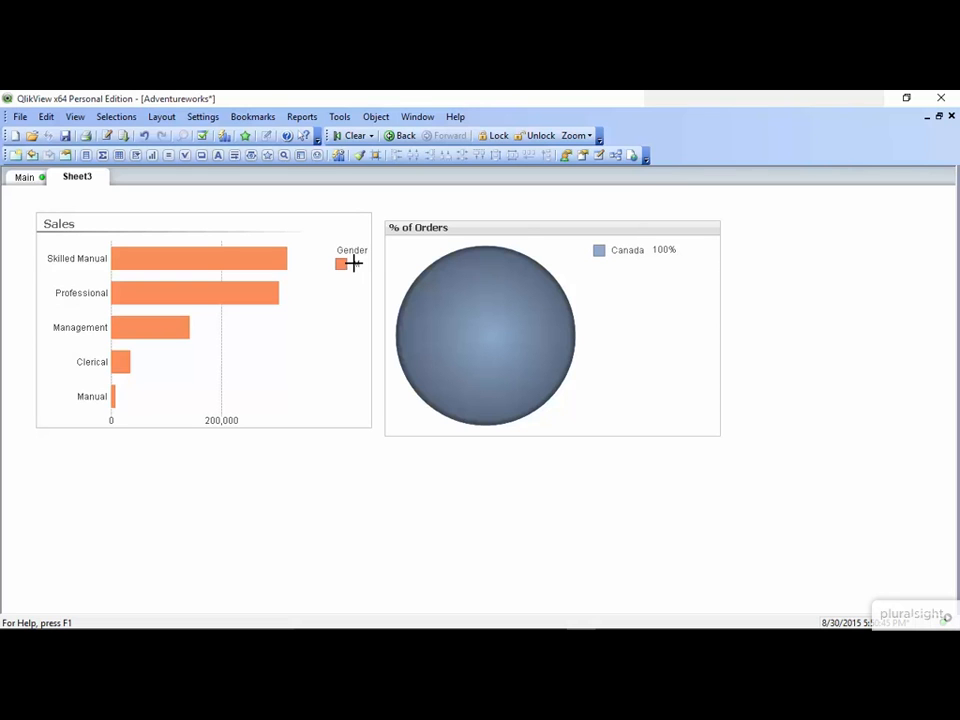
left_click(354, 136)
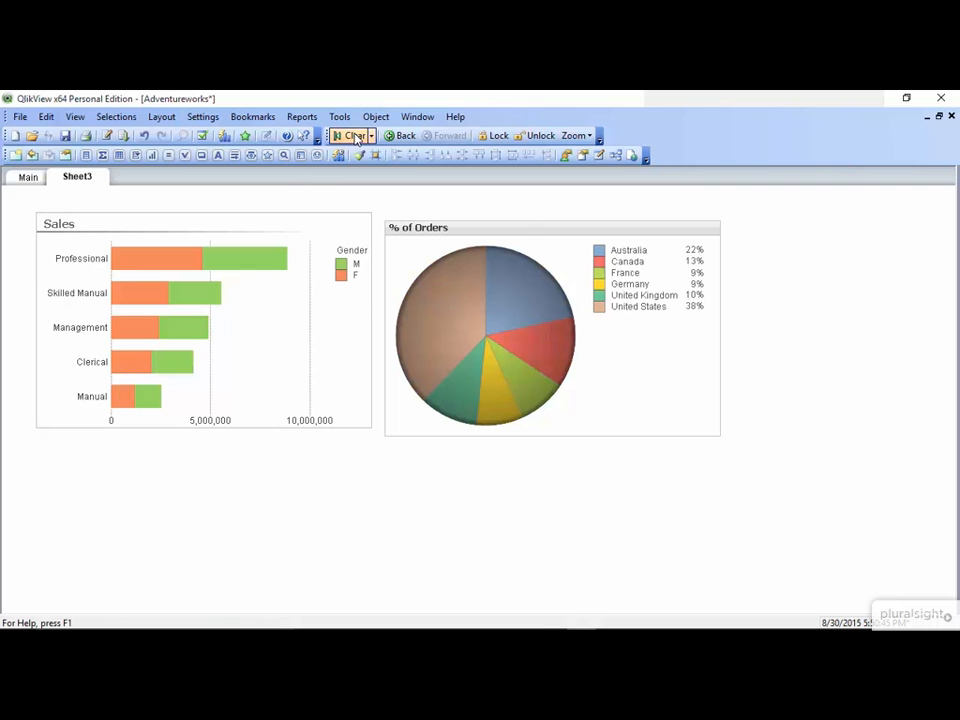
- Enable Persistent Colors on the Sales chart and confirm
right_click(267, 270)
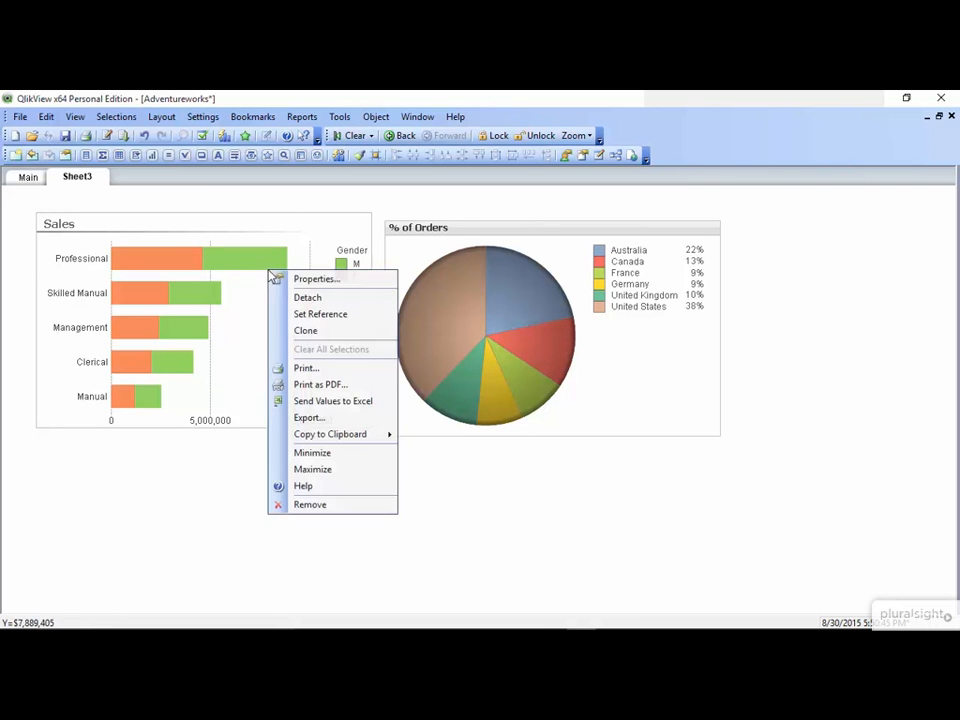
left_click(313, 280)
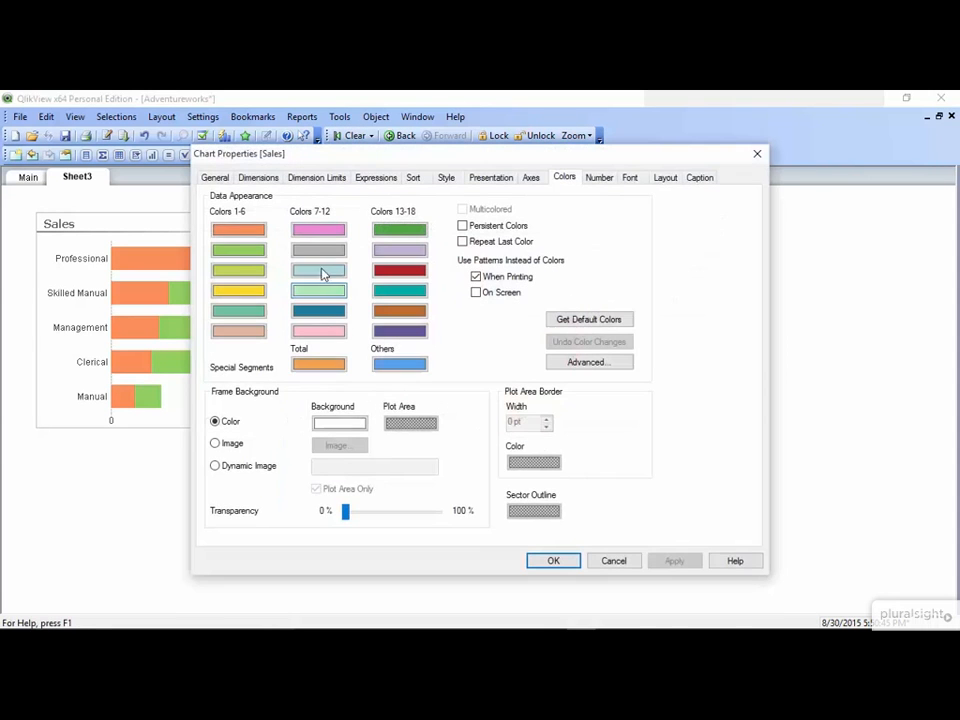
left_click_drag(426, 156, 598, 156)
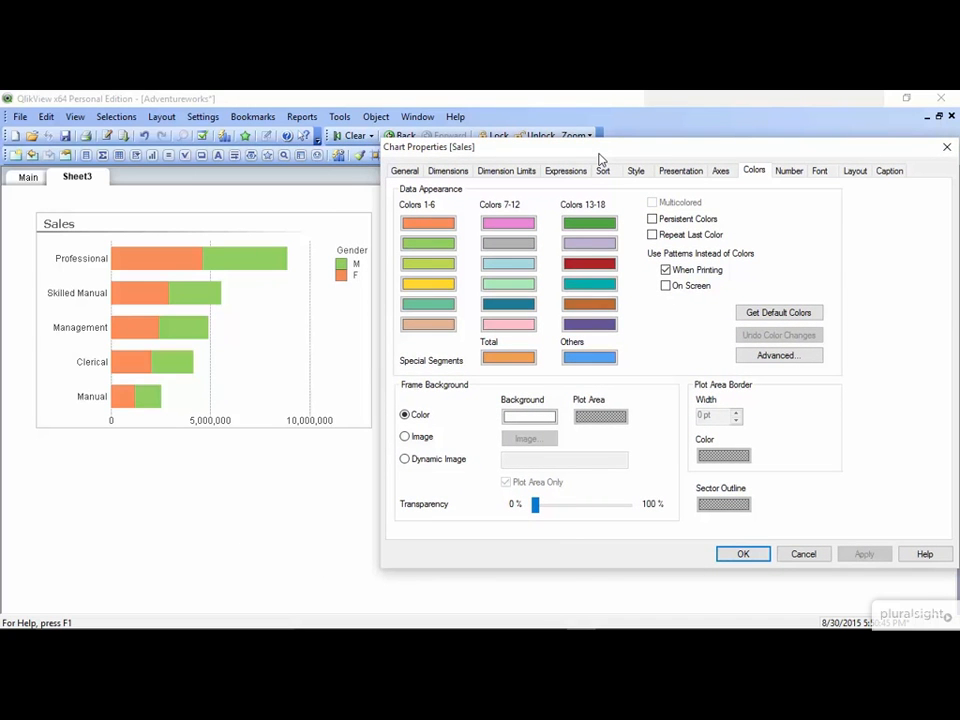
left_click(652, 218)
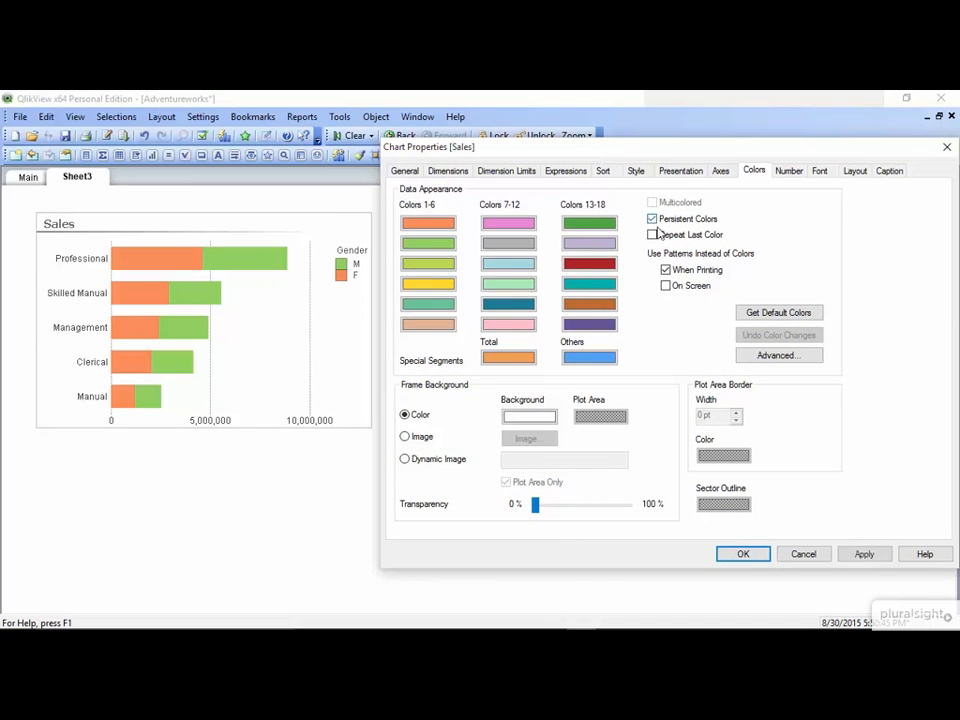
left_click(748, 555)
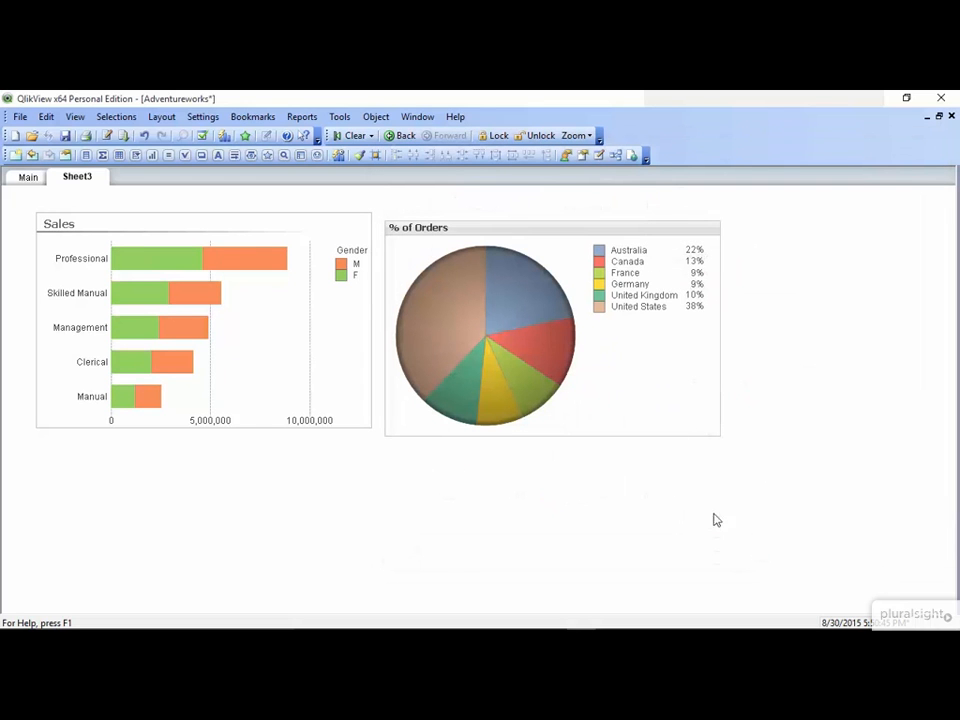
- Select M in the legend, then reopen Chart Properties on the Expressions settings
left_click(355, 263)
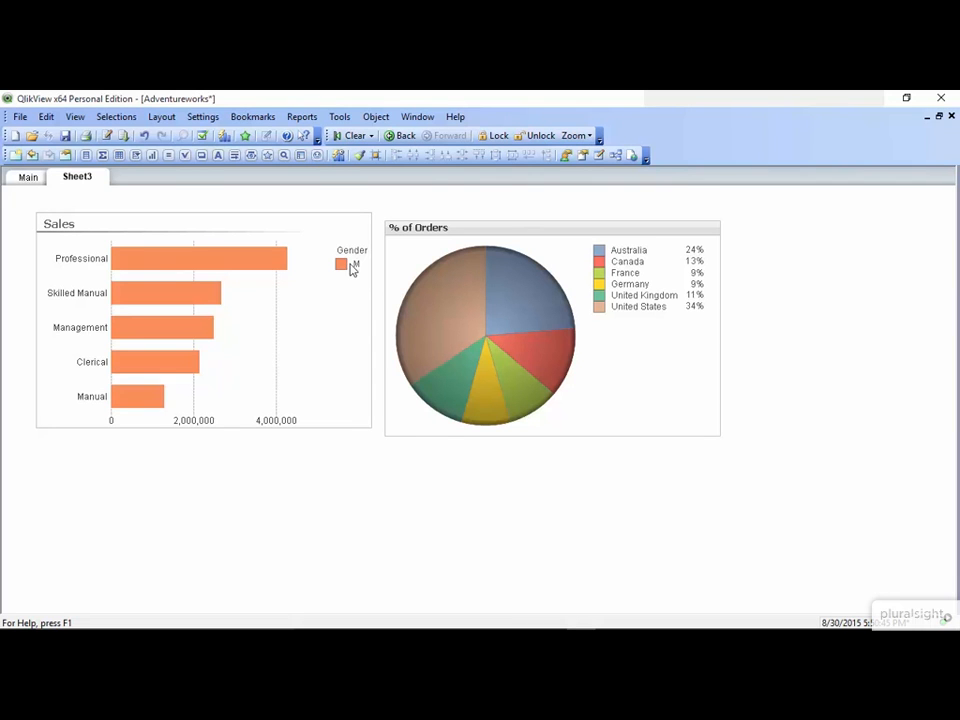
right_click(351, 268)
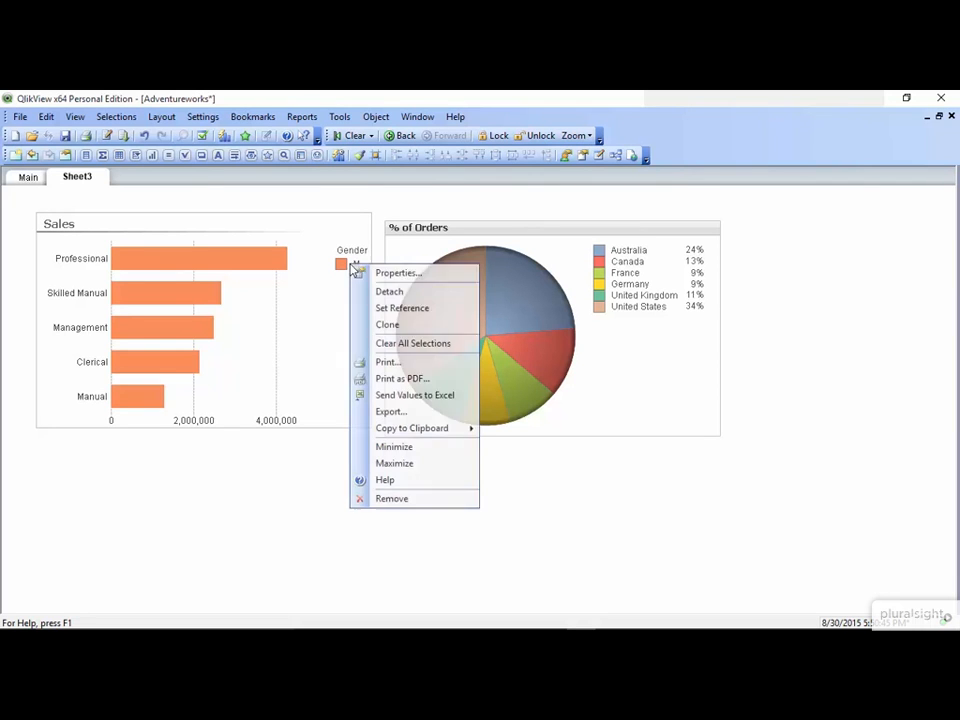
left_click(370, 273)
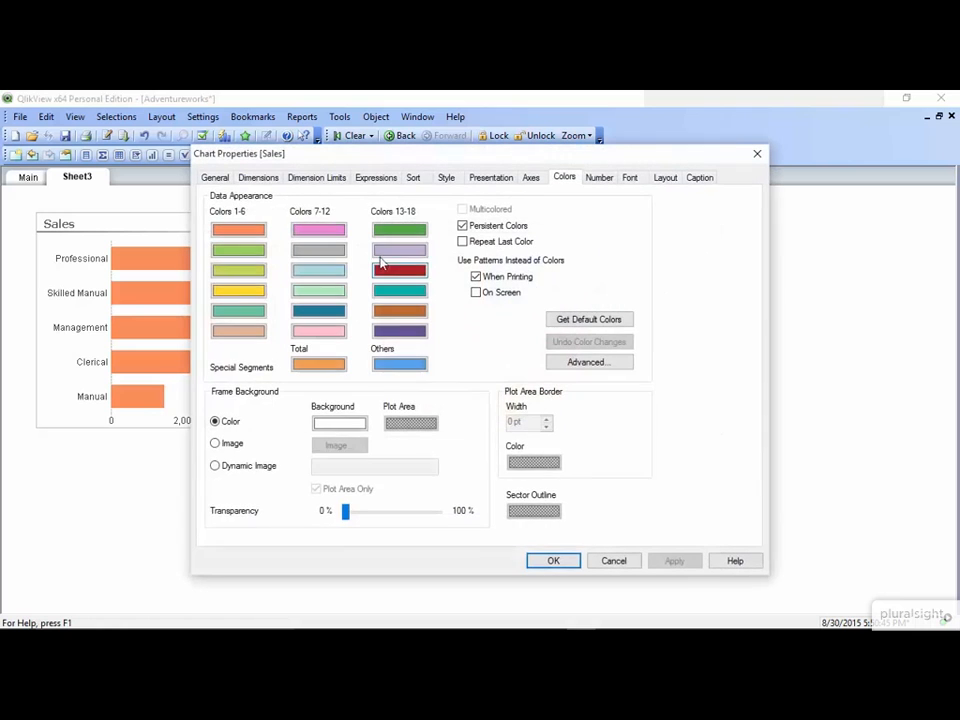
left_click(380, 177)
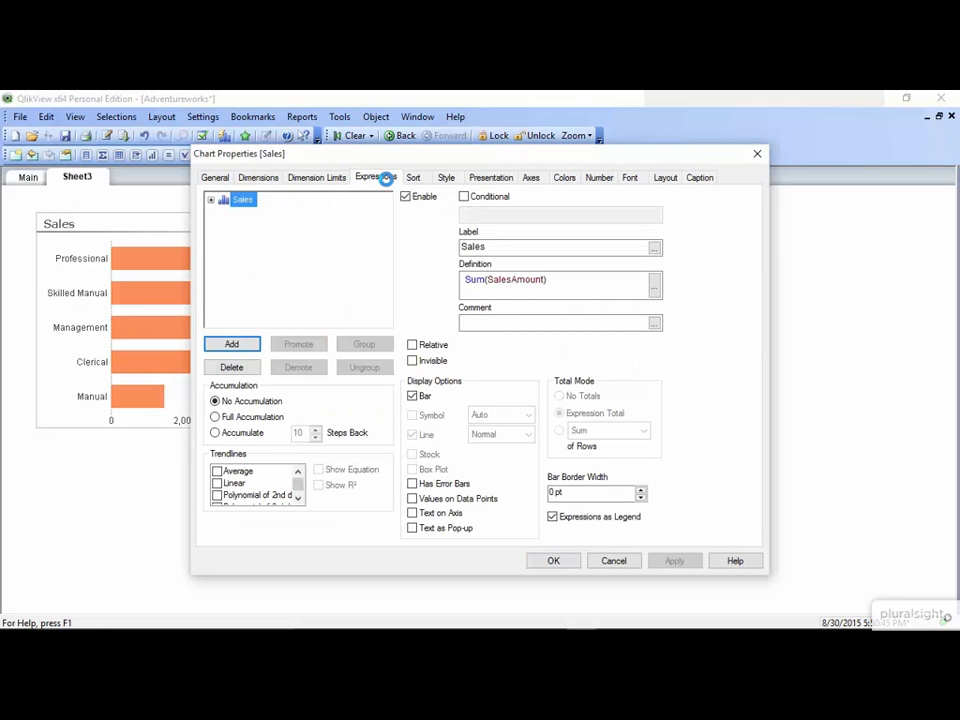
- Give the Sales expression a Background Color of If(Gender = 'M', RGB(145,207,96), RGB(252,141,89))
left_click(211, 201)
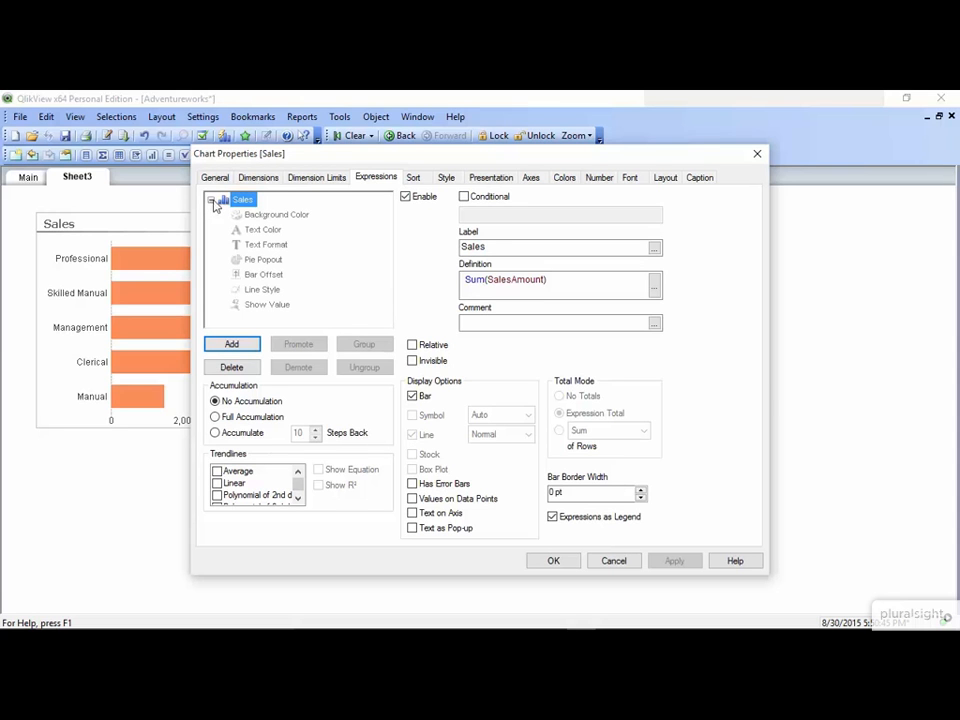
double_click(260, 215)
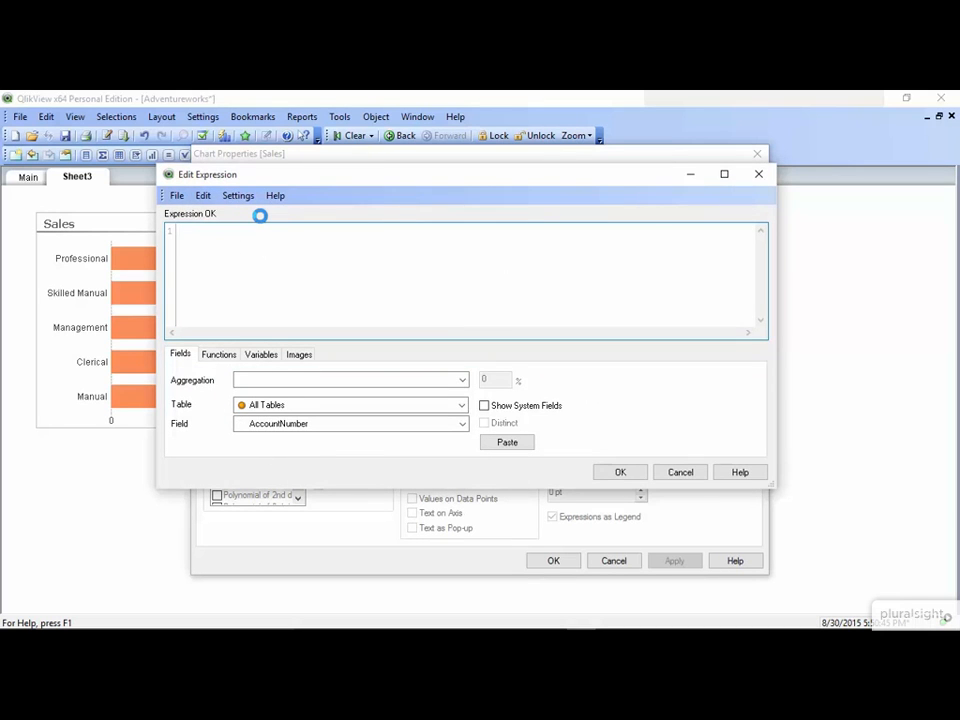
type("If(Gen")
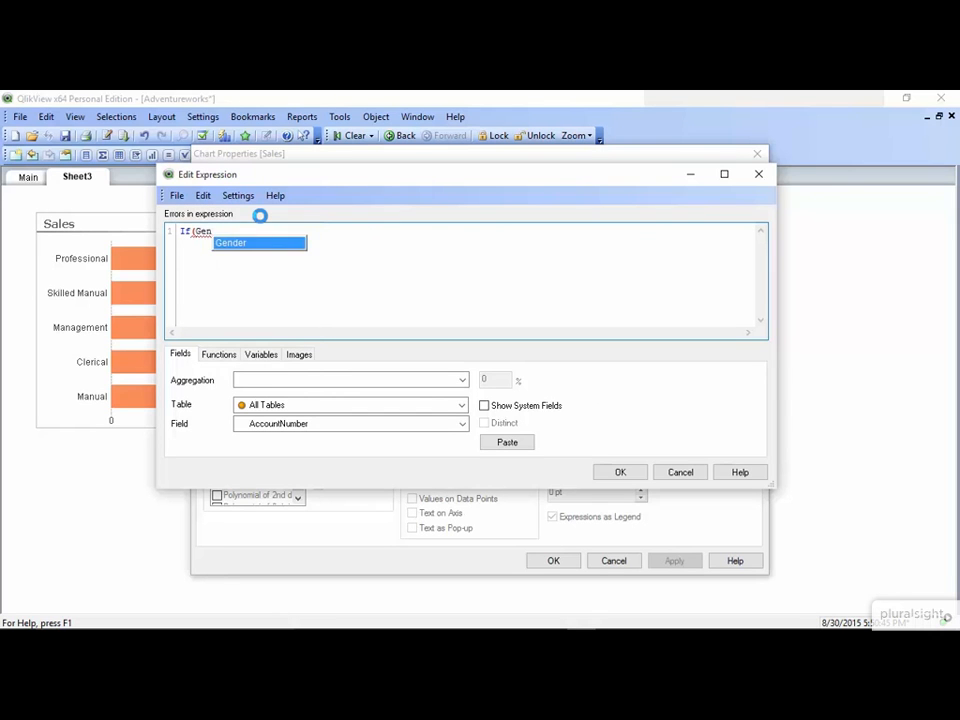
type("der = 'M")
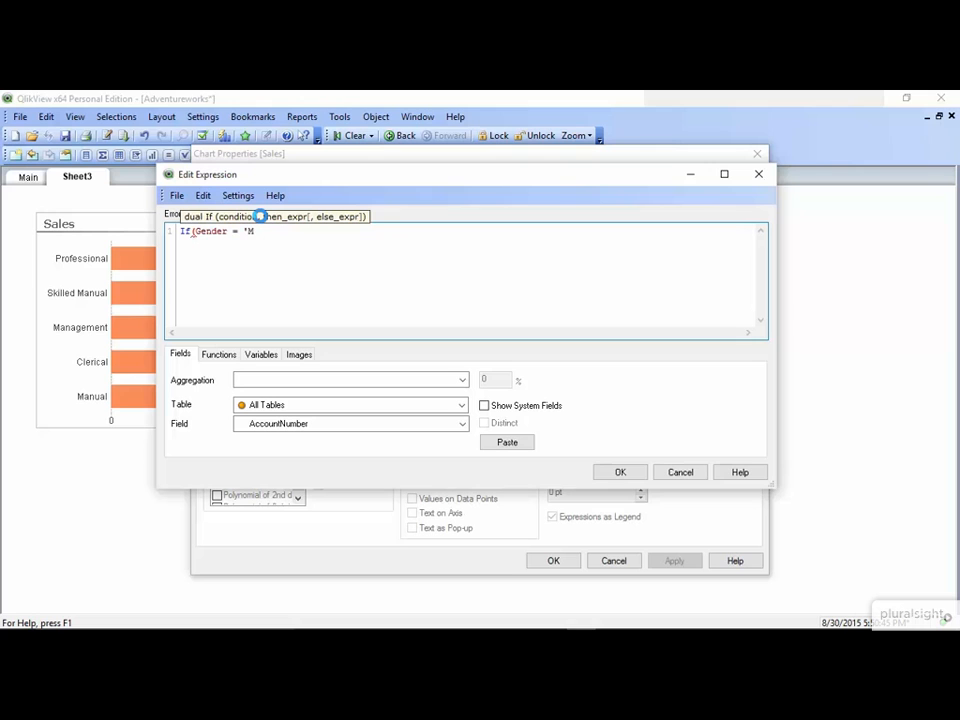
type("', RG")
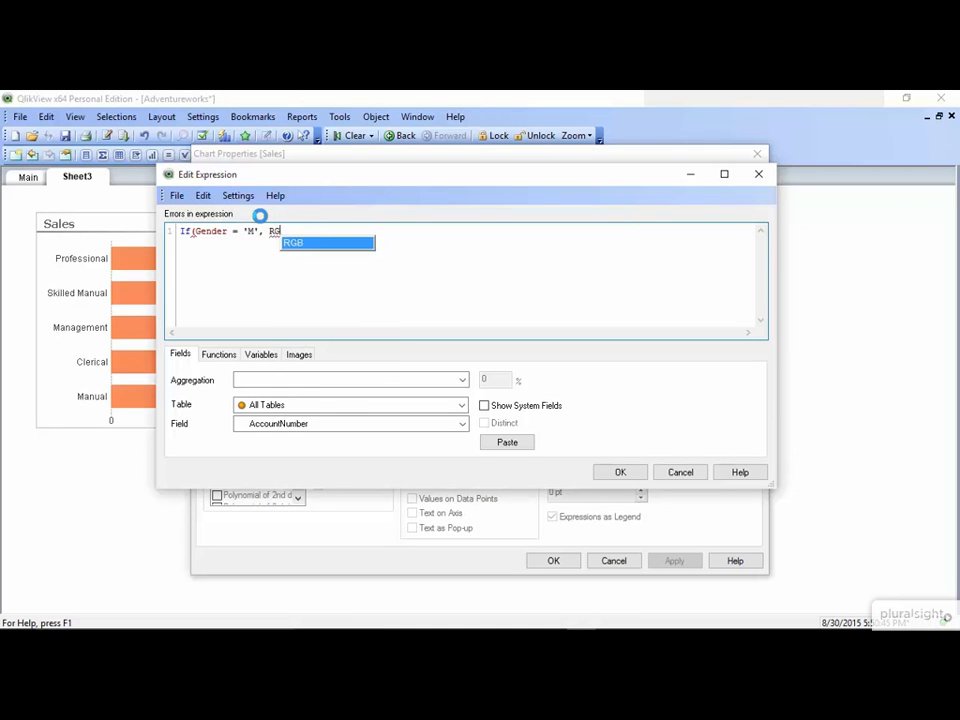
type("B(")
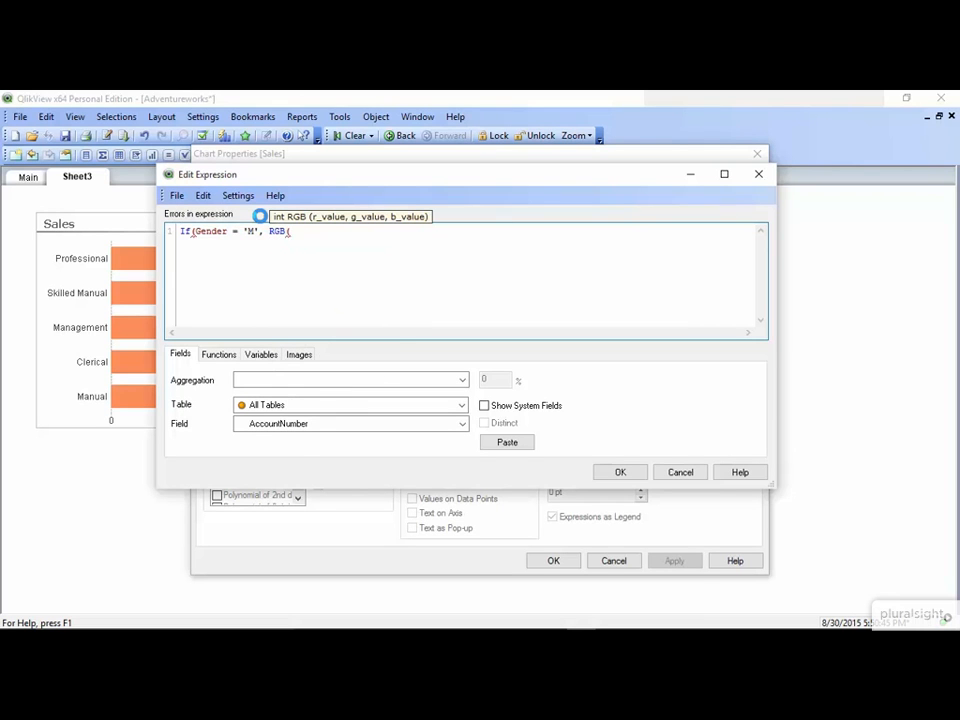
type("145,207,96), ")
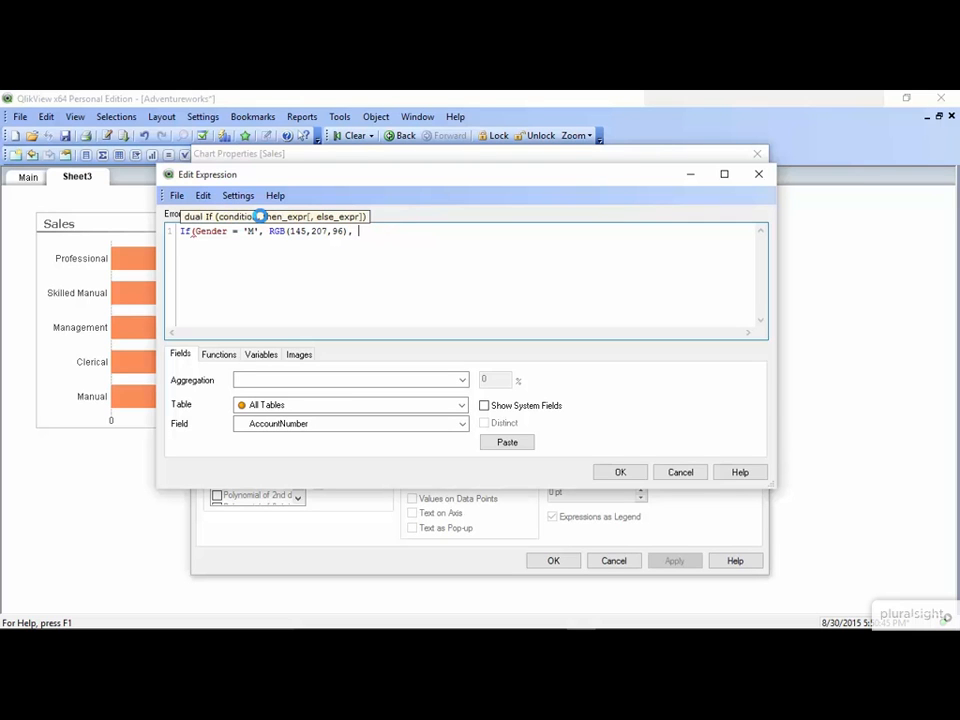
type("rgb")
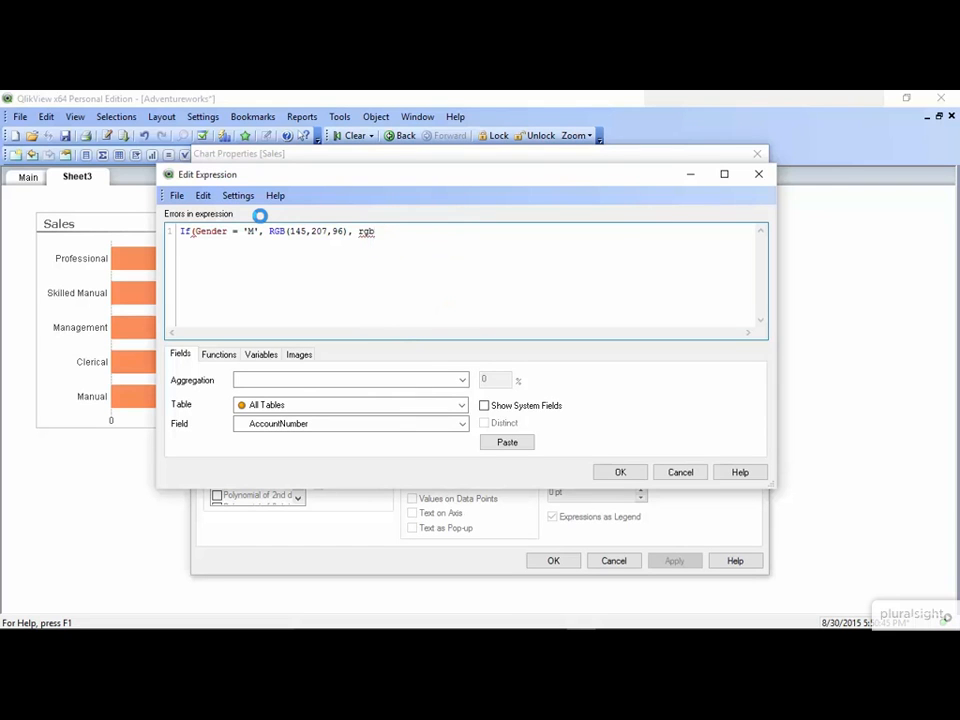
key("BackSpace")
key("Return")
type("(252,")
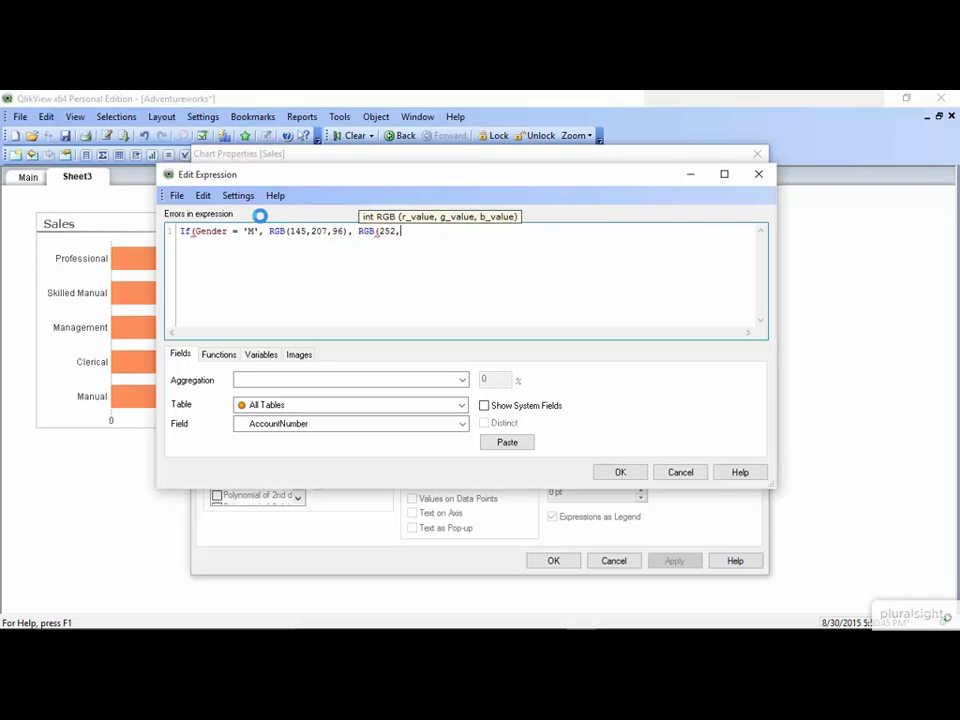
type("141,89))")
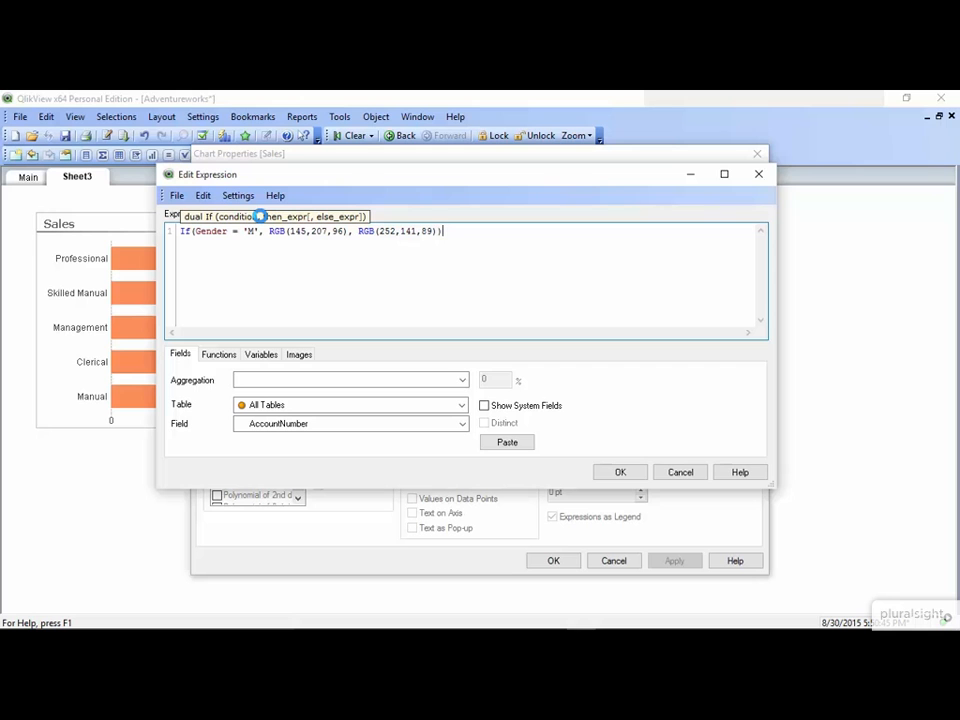
left_click(622, 472)
- Apply the green colour expression and hide the Gender dimension's label
left_click(674, 561)
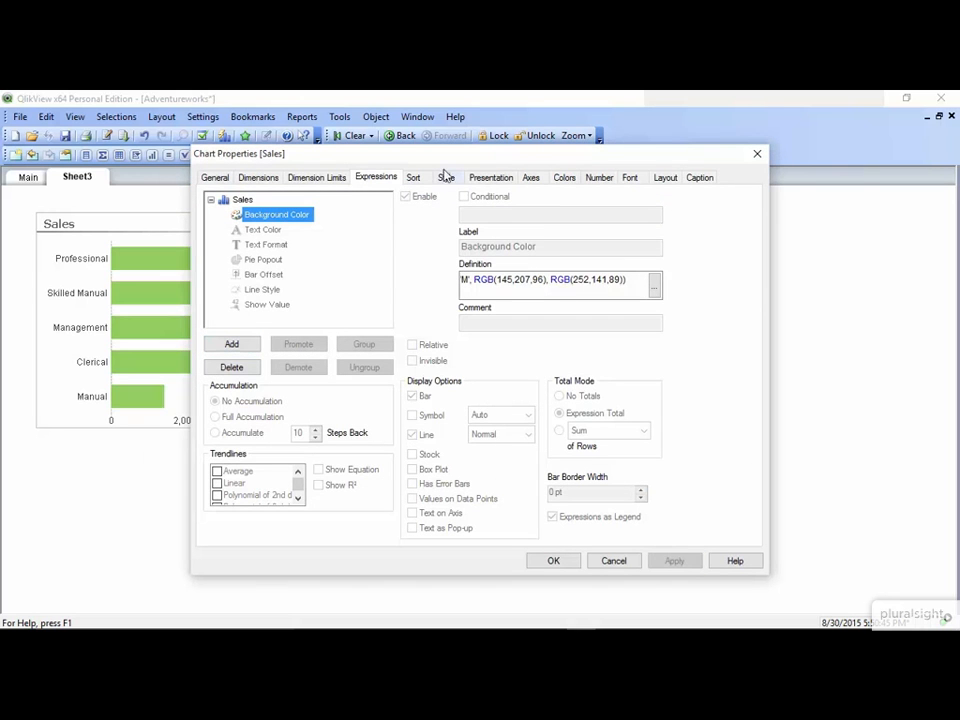
left_click_drag(444, 159, 622, 159)
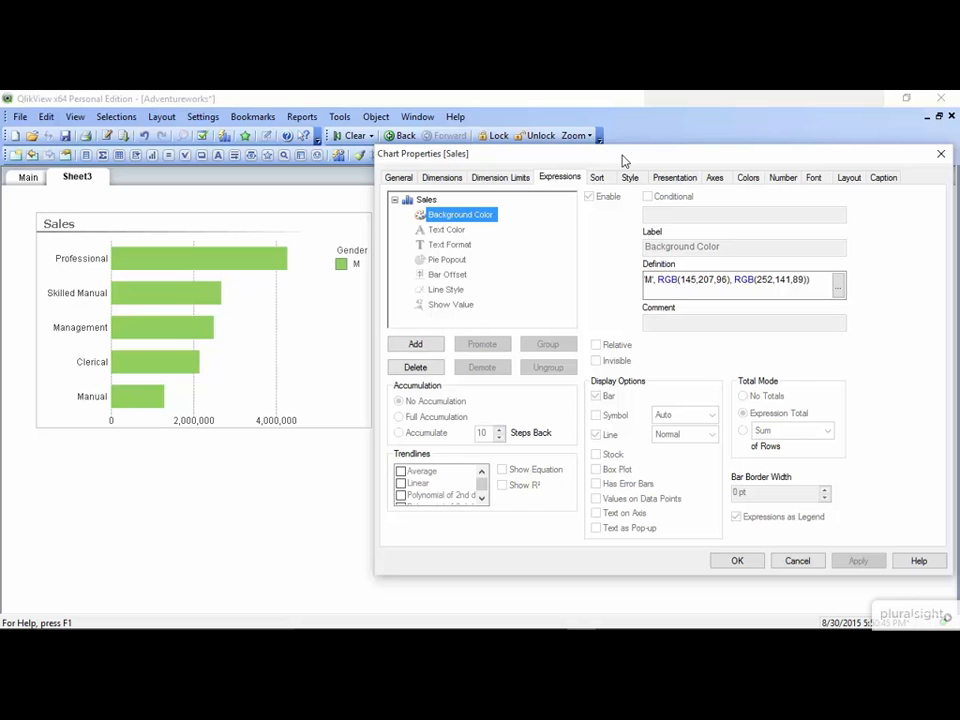
left_click(445, 179)
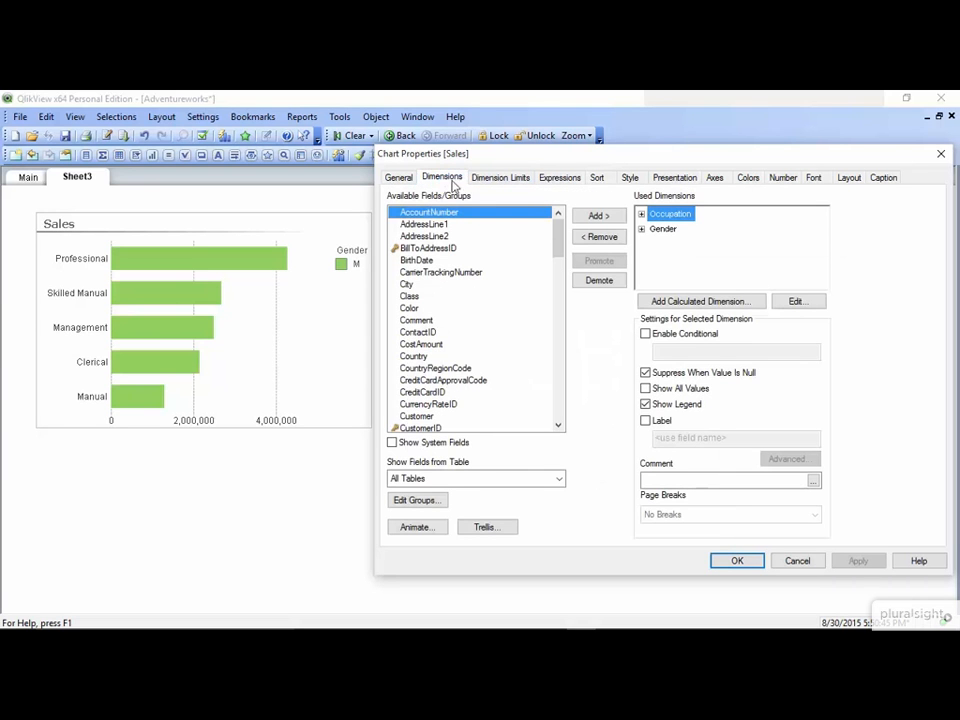
left_click(657, 230)
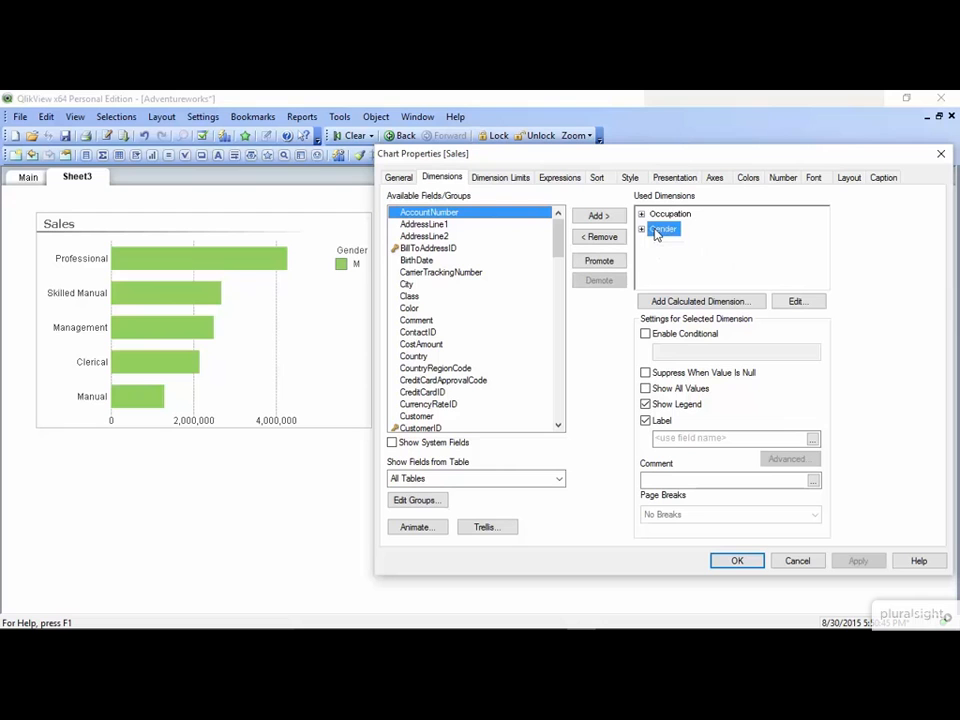
left_click(645, 421)
left_click(870, 562)
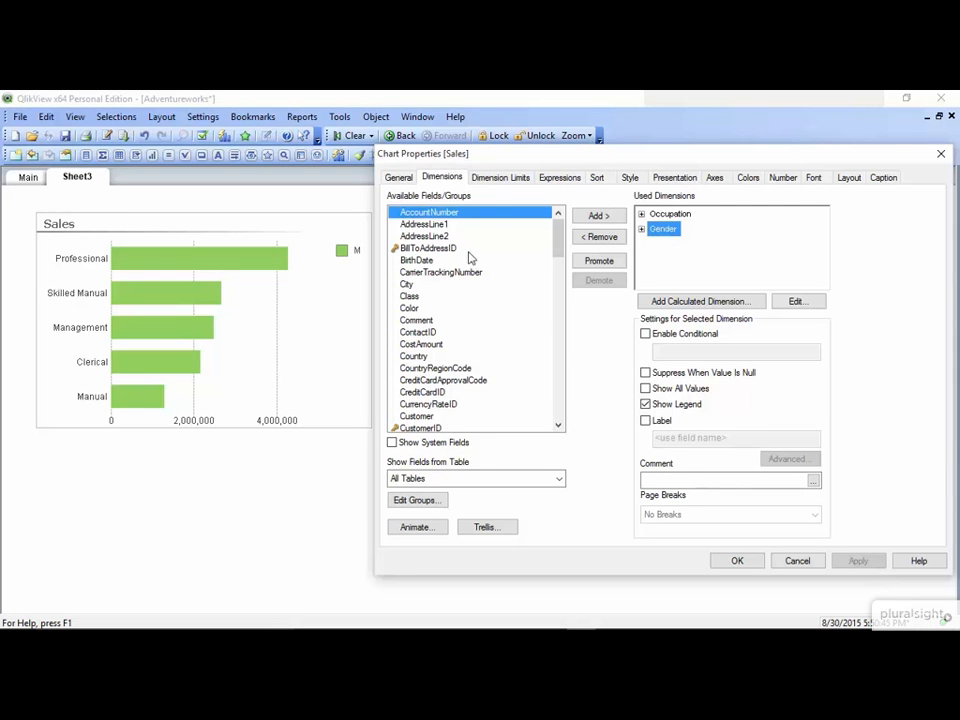
left_click(399, 177)
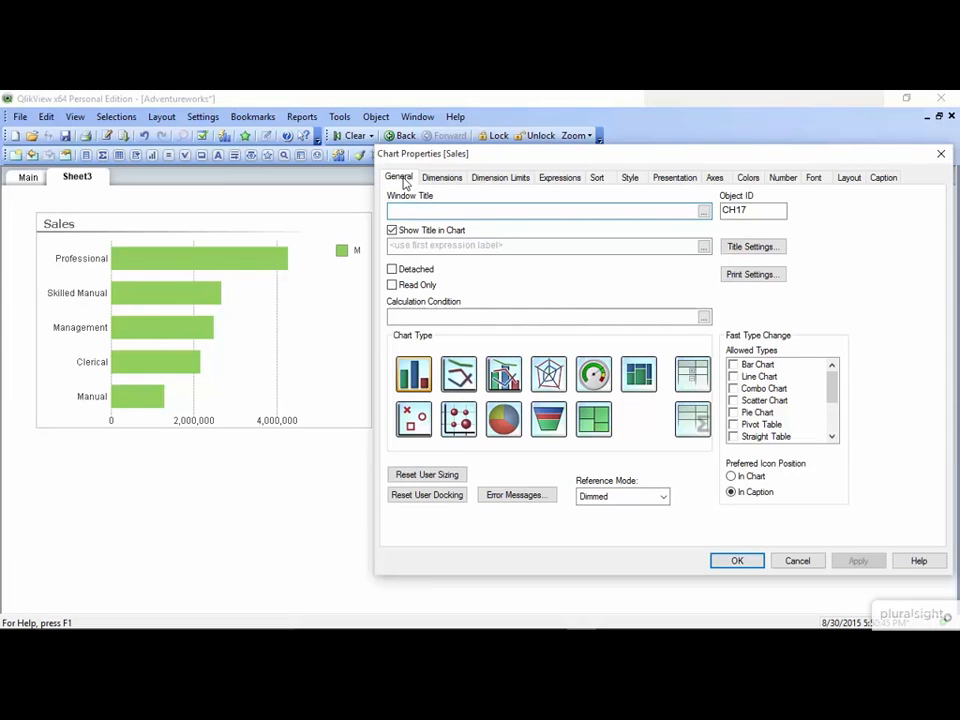
- Title the chart 'Sales by Gender' and apply it
left_click(438, 250)
type("Sales")
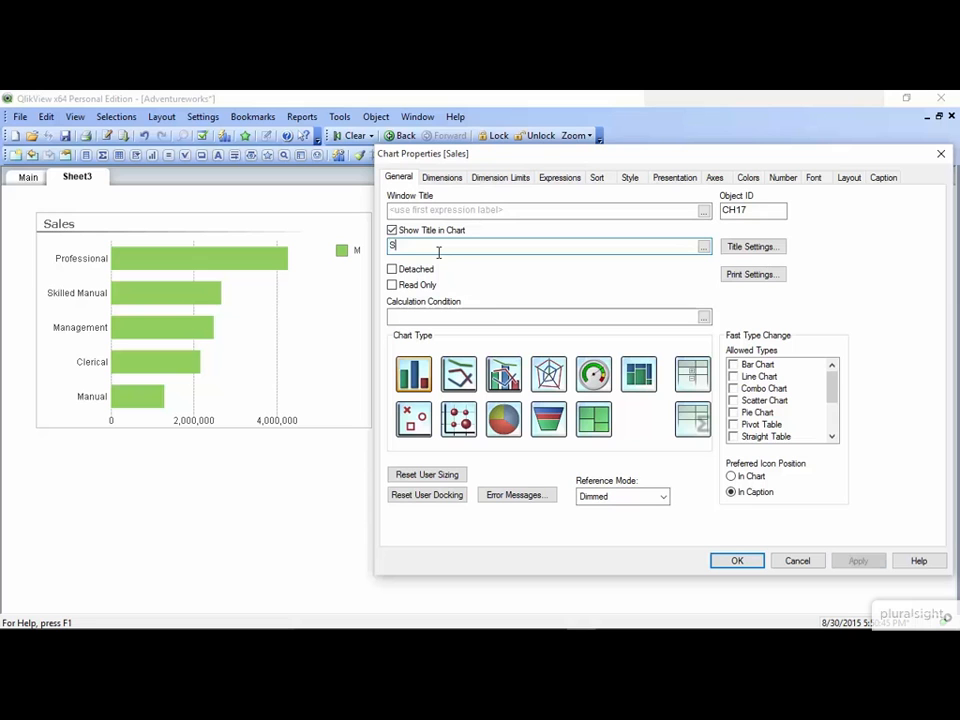
type("Gender")
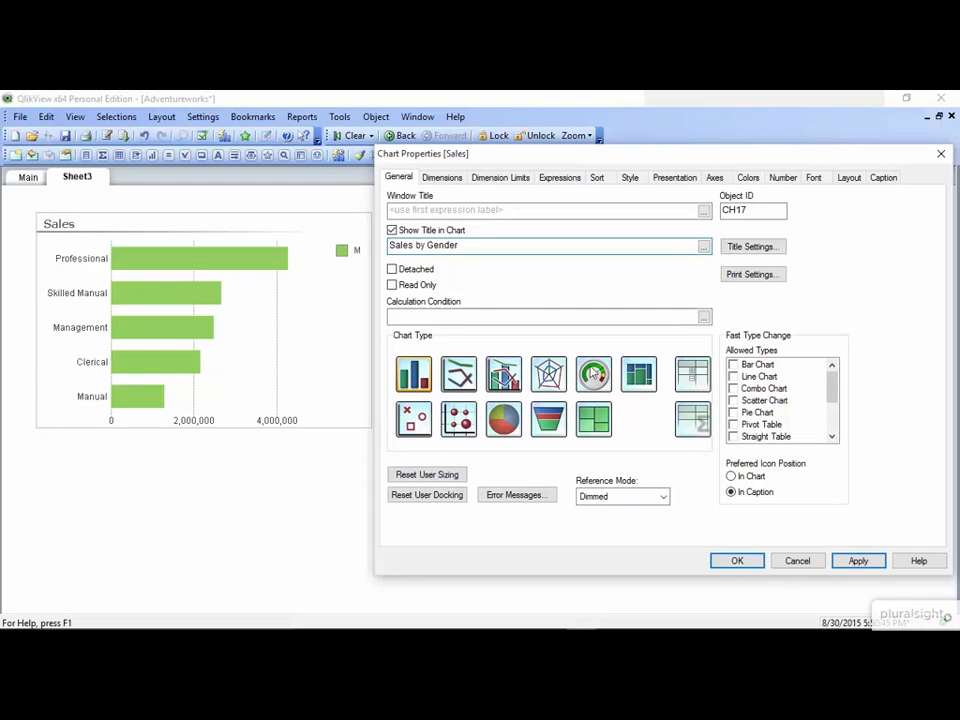
left_click(858, 562)
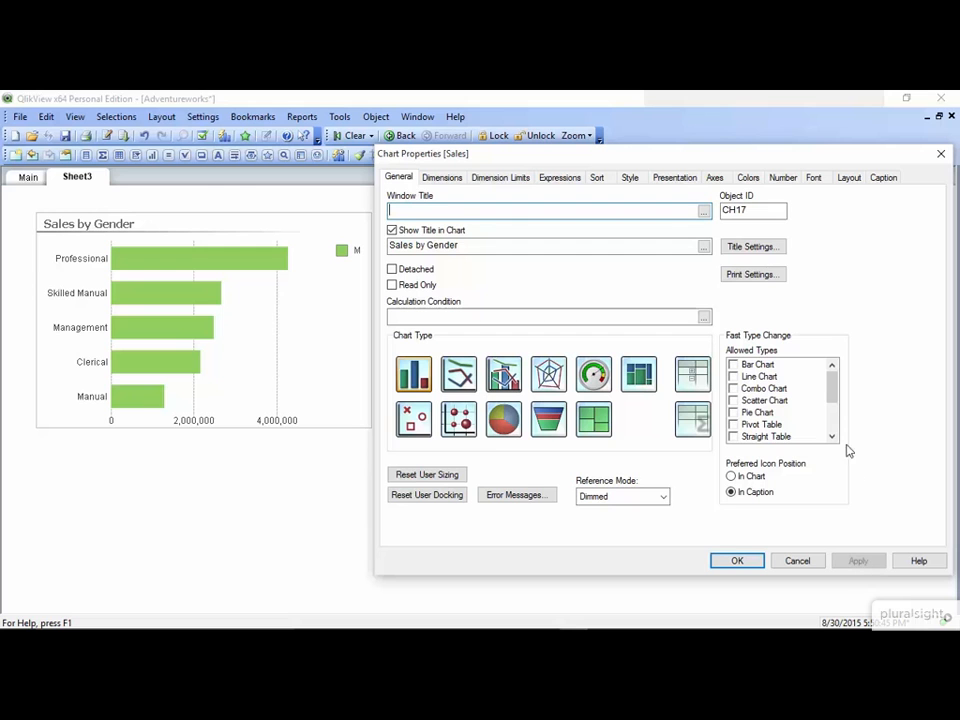
left_click(849, 178)
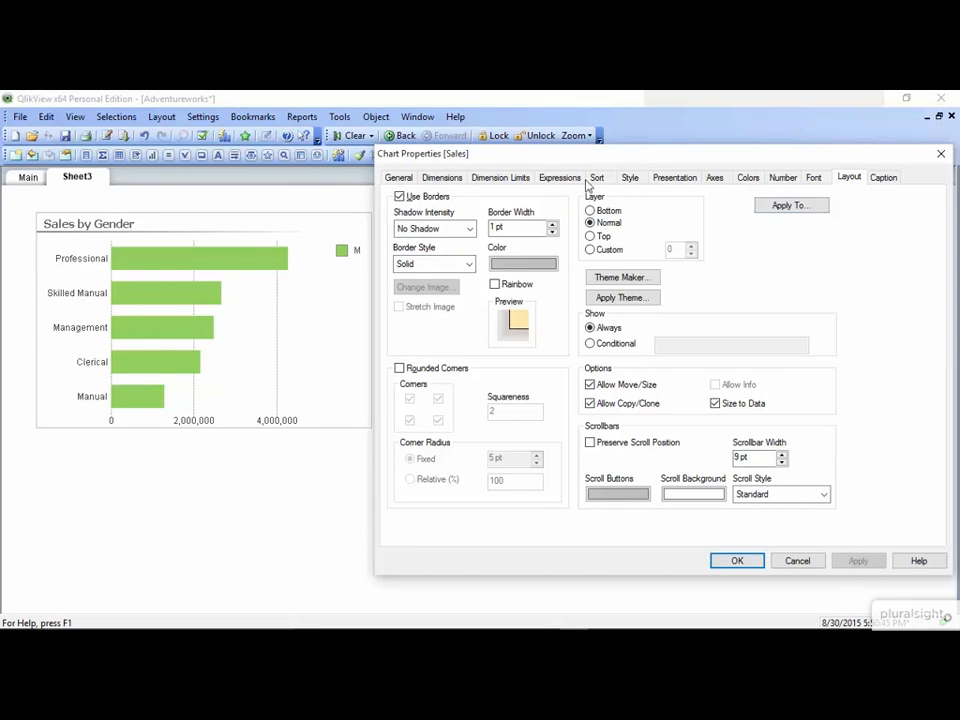
- Turn Use Borders off and apply, then turn it back on and close Chart Properties
left_click(399, 198)
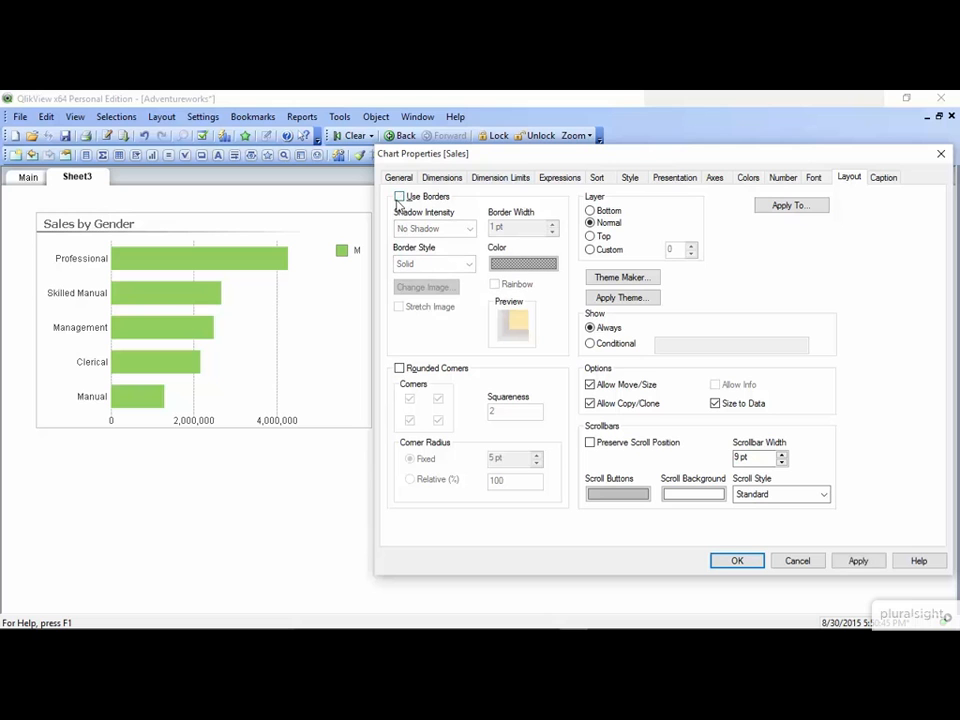
left_click(857, 561)
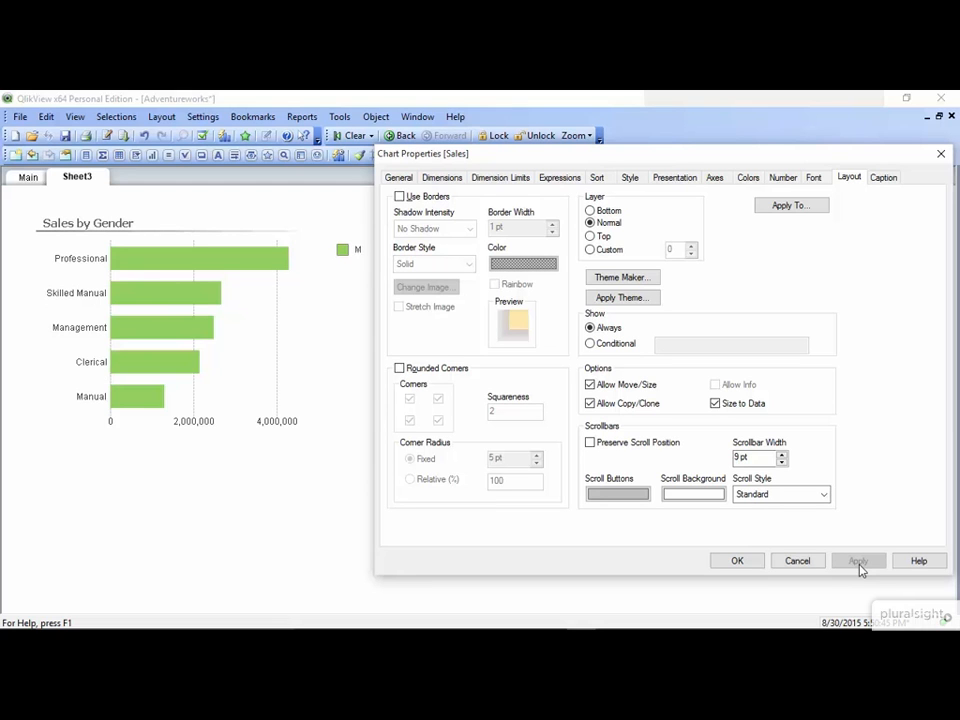
left_click(399, 197)
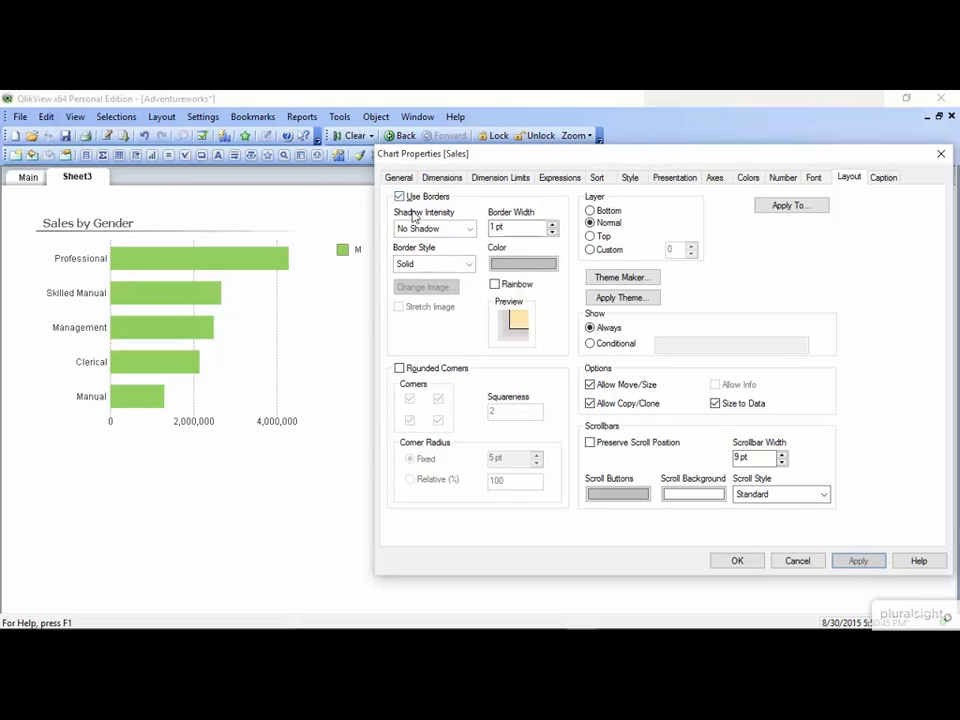
left_click(737, 561)
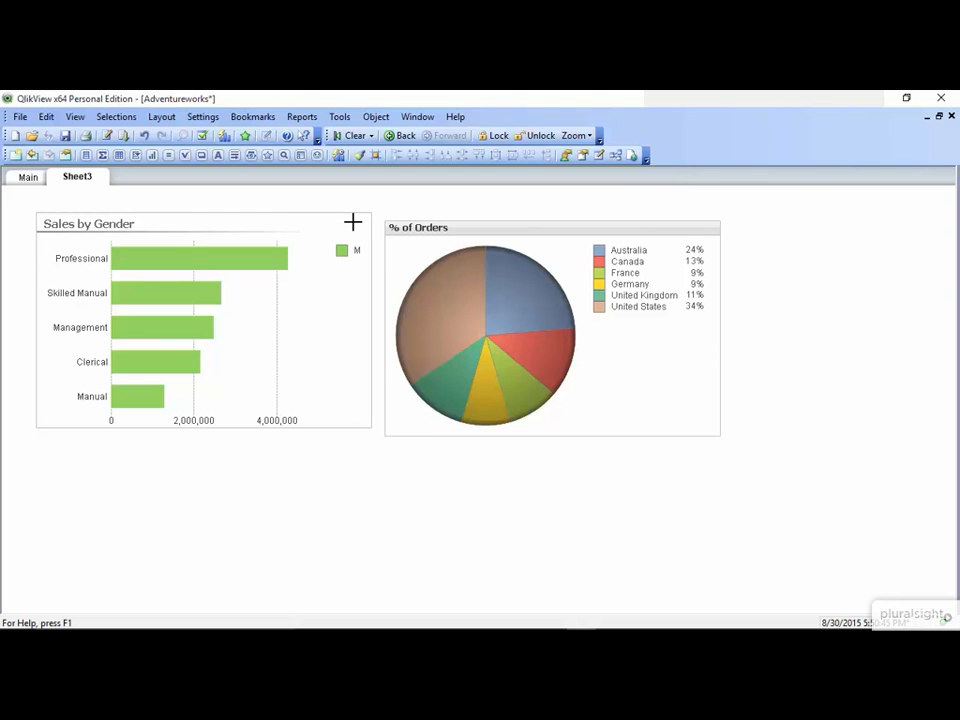
- In Ctrl+Shift layout mode, move the legend toward the top right and resize the plot area
key("ctrl+shift")
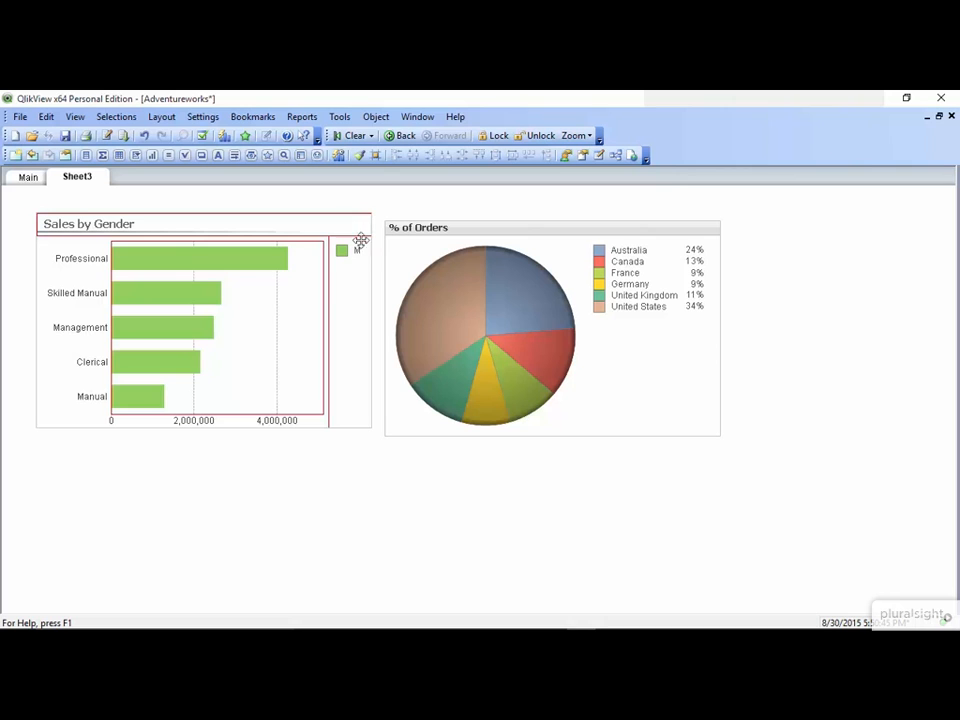
left_click_drag(354, 289, 345, 283)
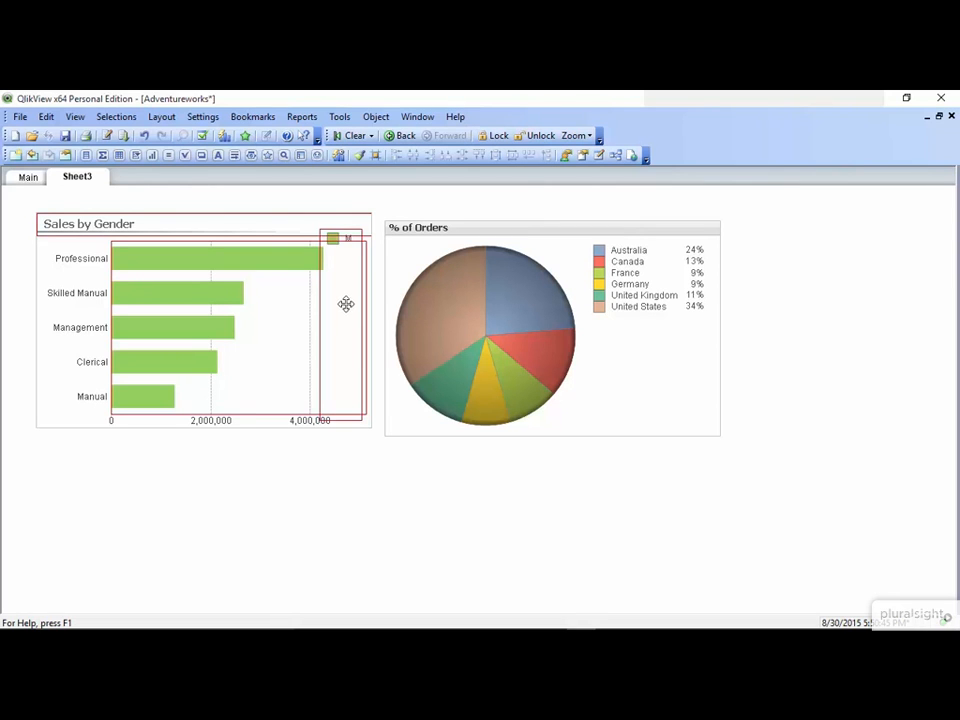
left_click_drag(347, 417, 354, 290)
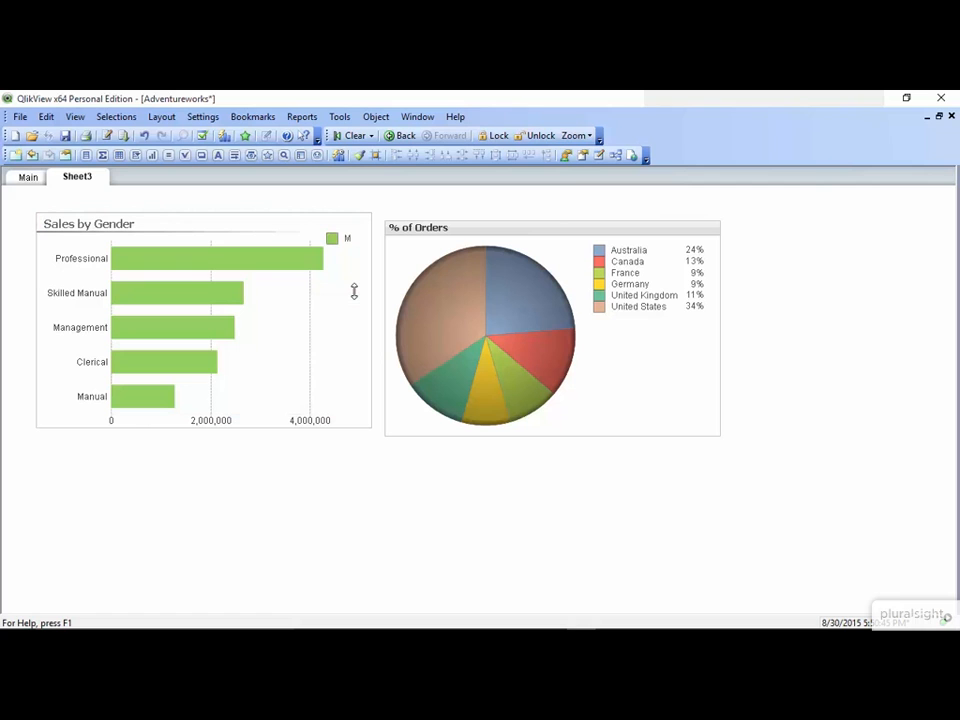
- Clear all selections, then drag the M/F legend down to mid-height
left_click(355, 136)
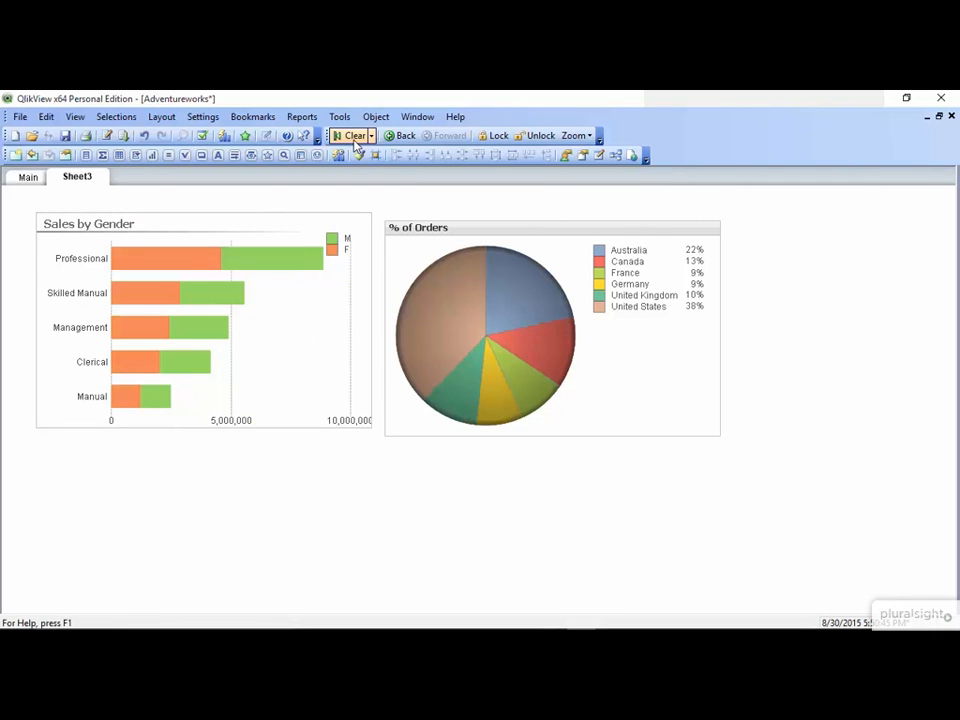
key("ctrl+shift")
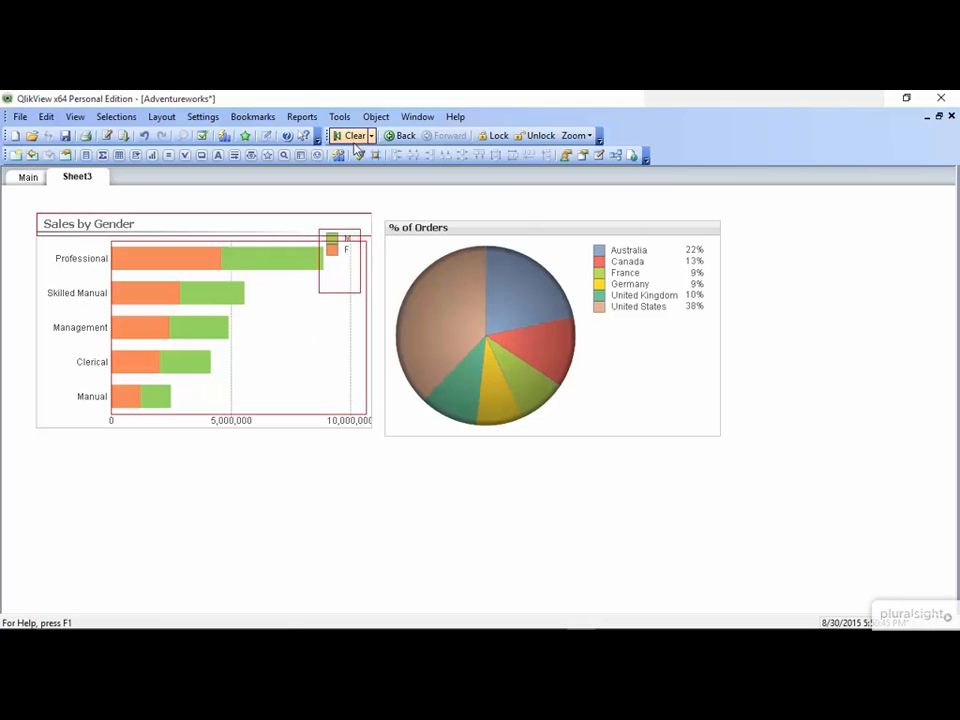
left_click_drag(342, 271, 341, 328)
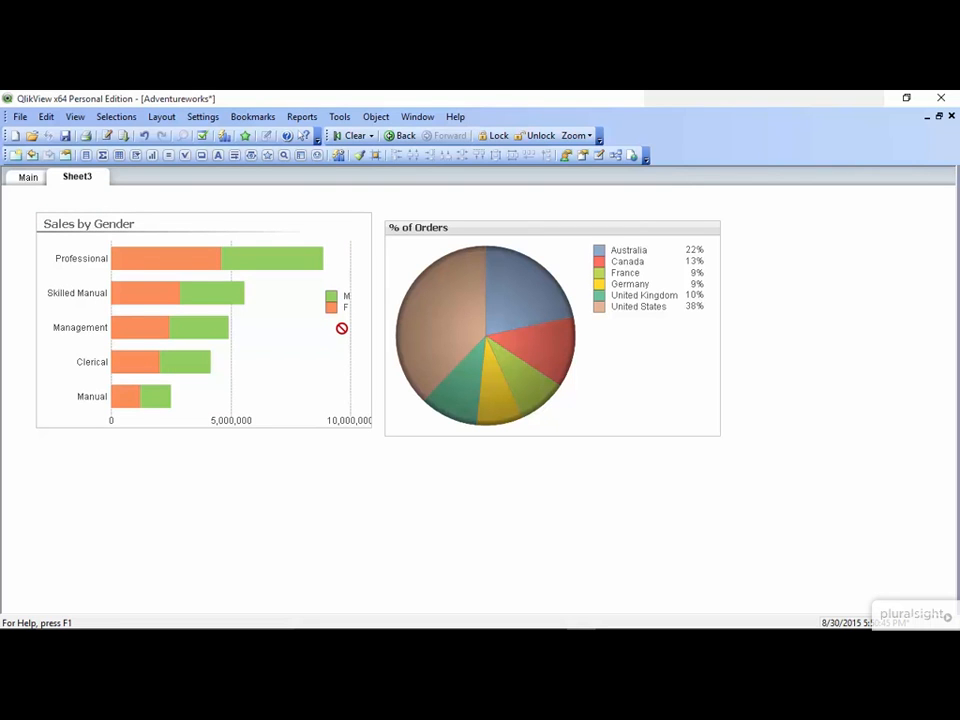
- Reset the chart's user sizing and user docking in its General properties
right_click(288, 315)
left_click(335, 323)
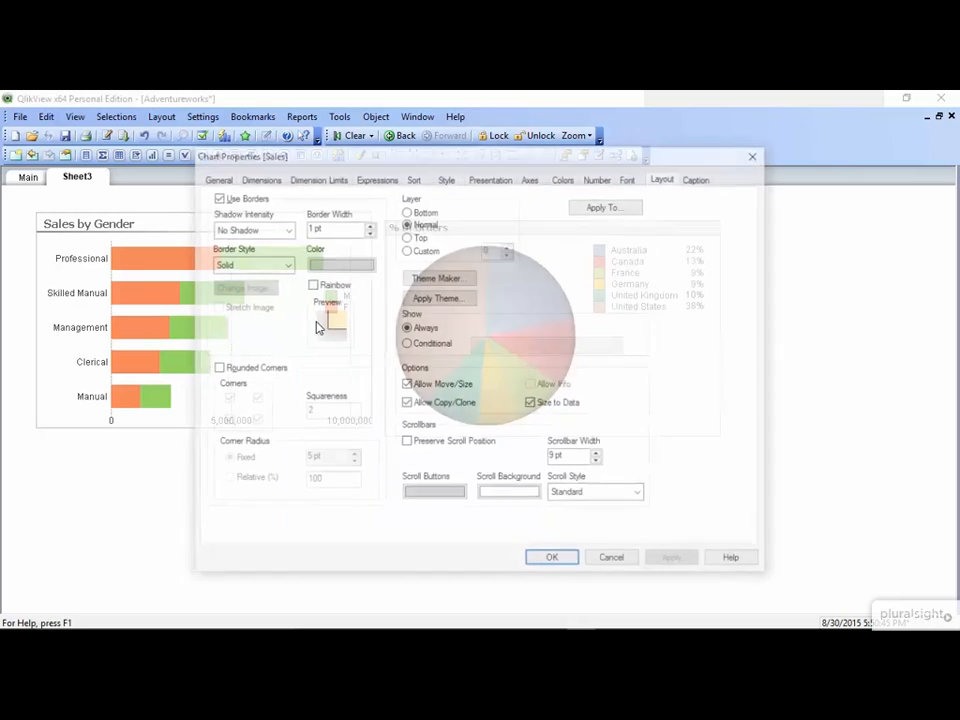
left_click(216, 178)
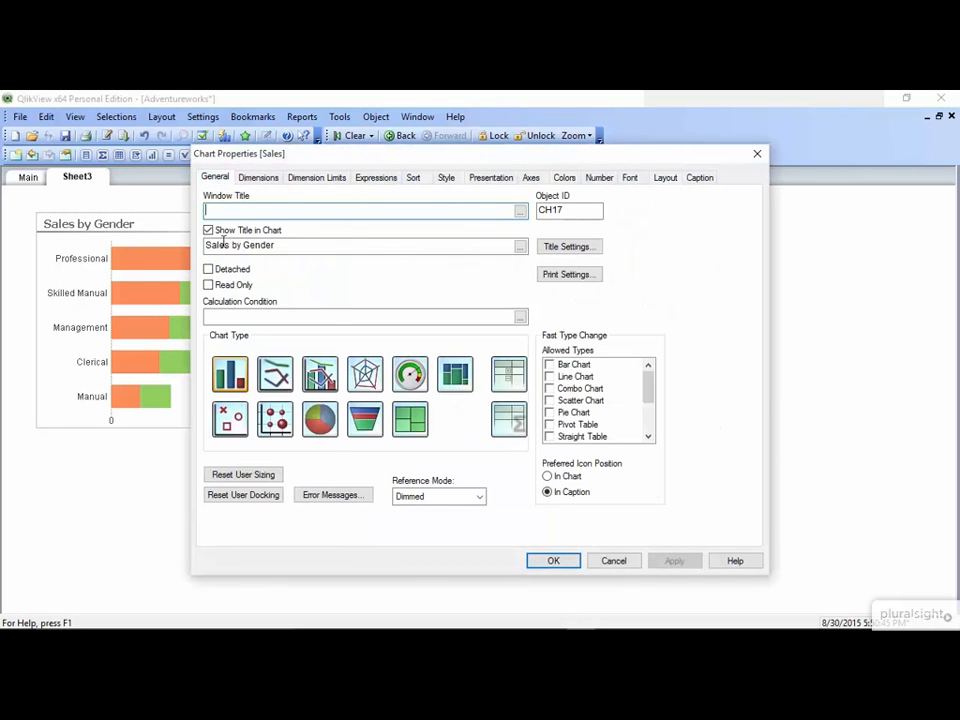
left_click(254, 478)
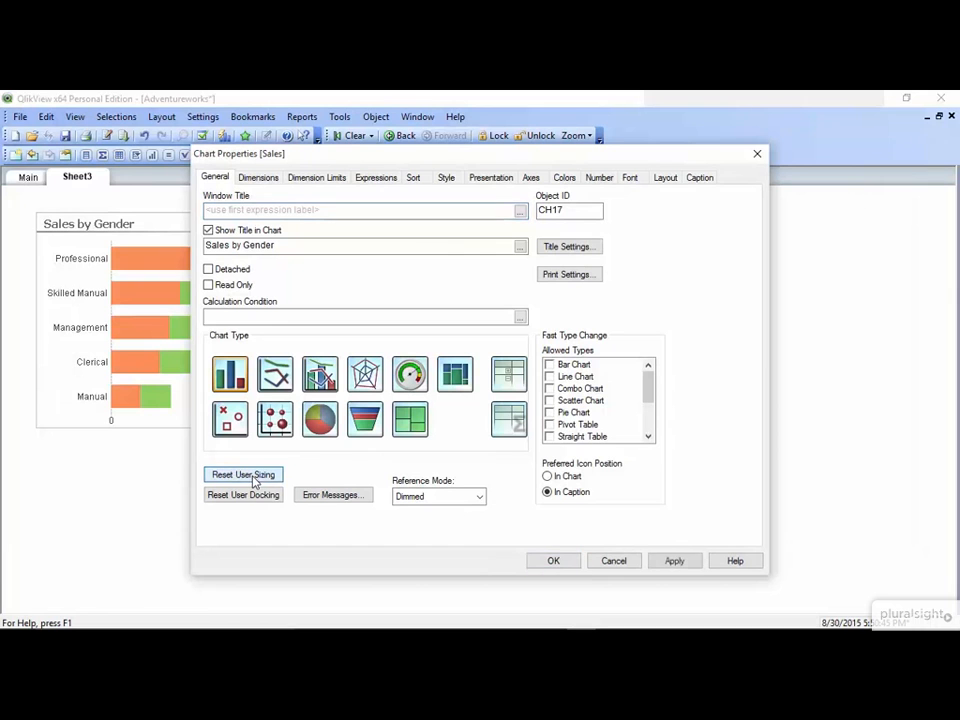
left_click(262, 497)
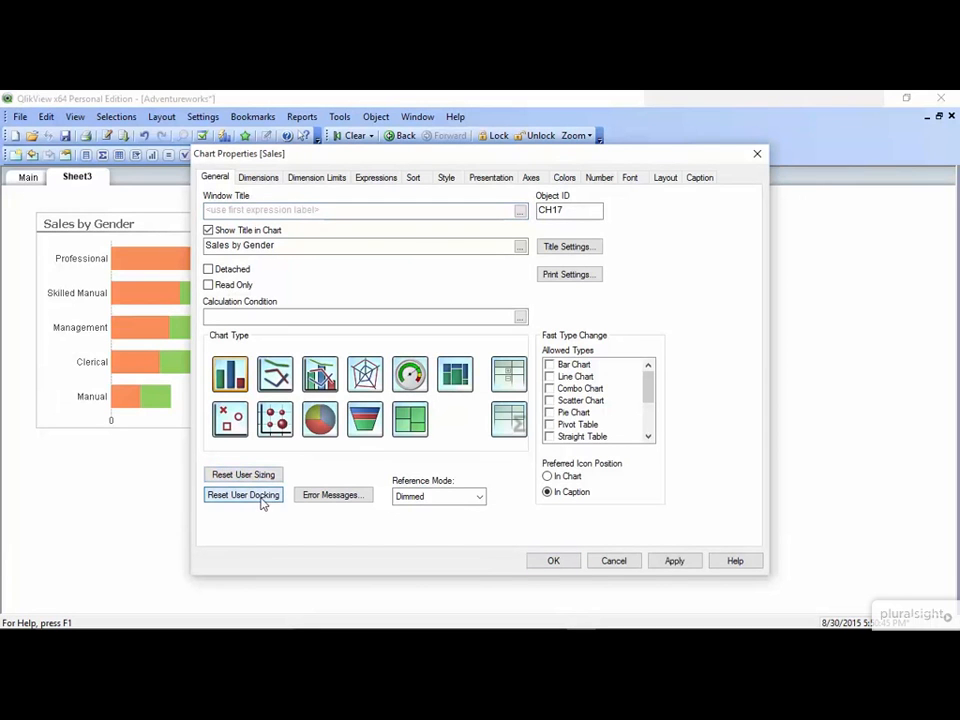
left_click(554, 561)
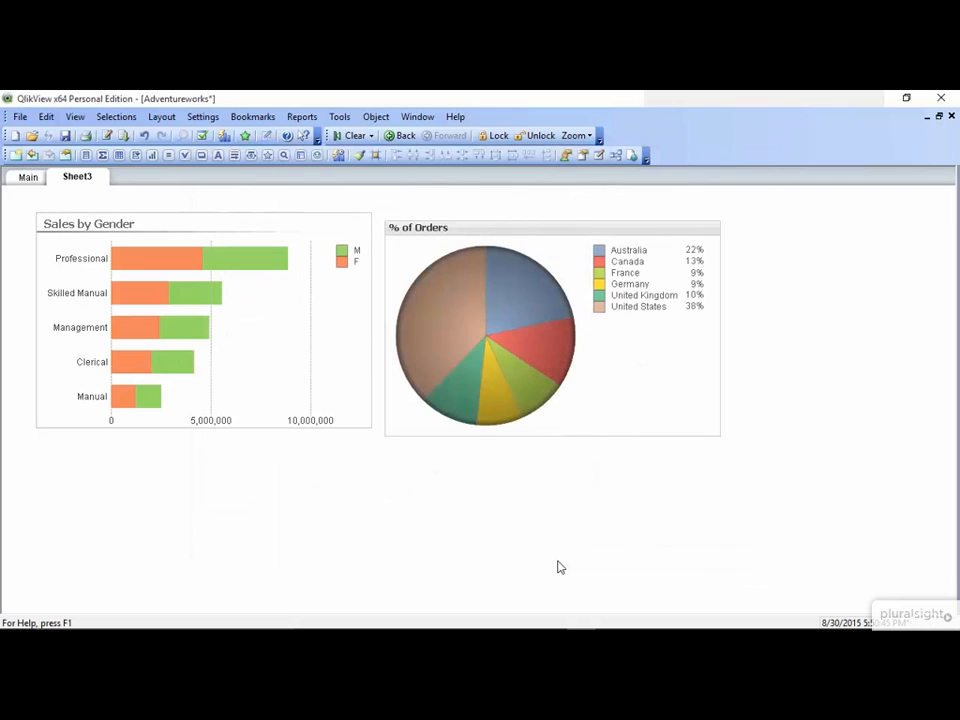